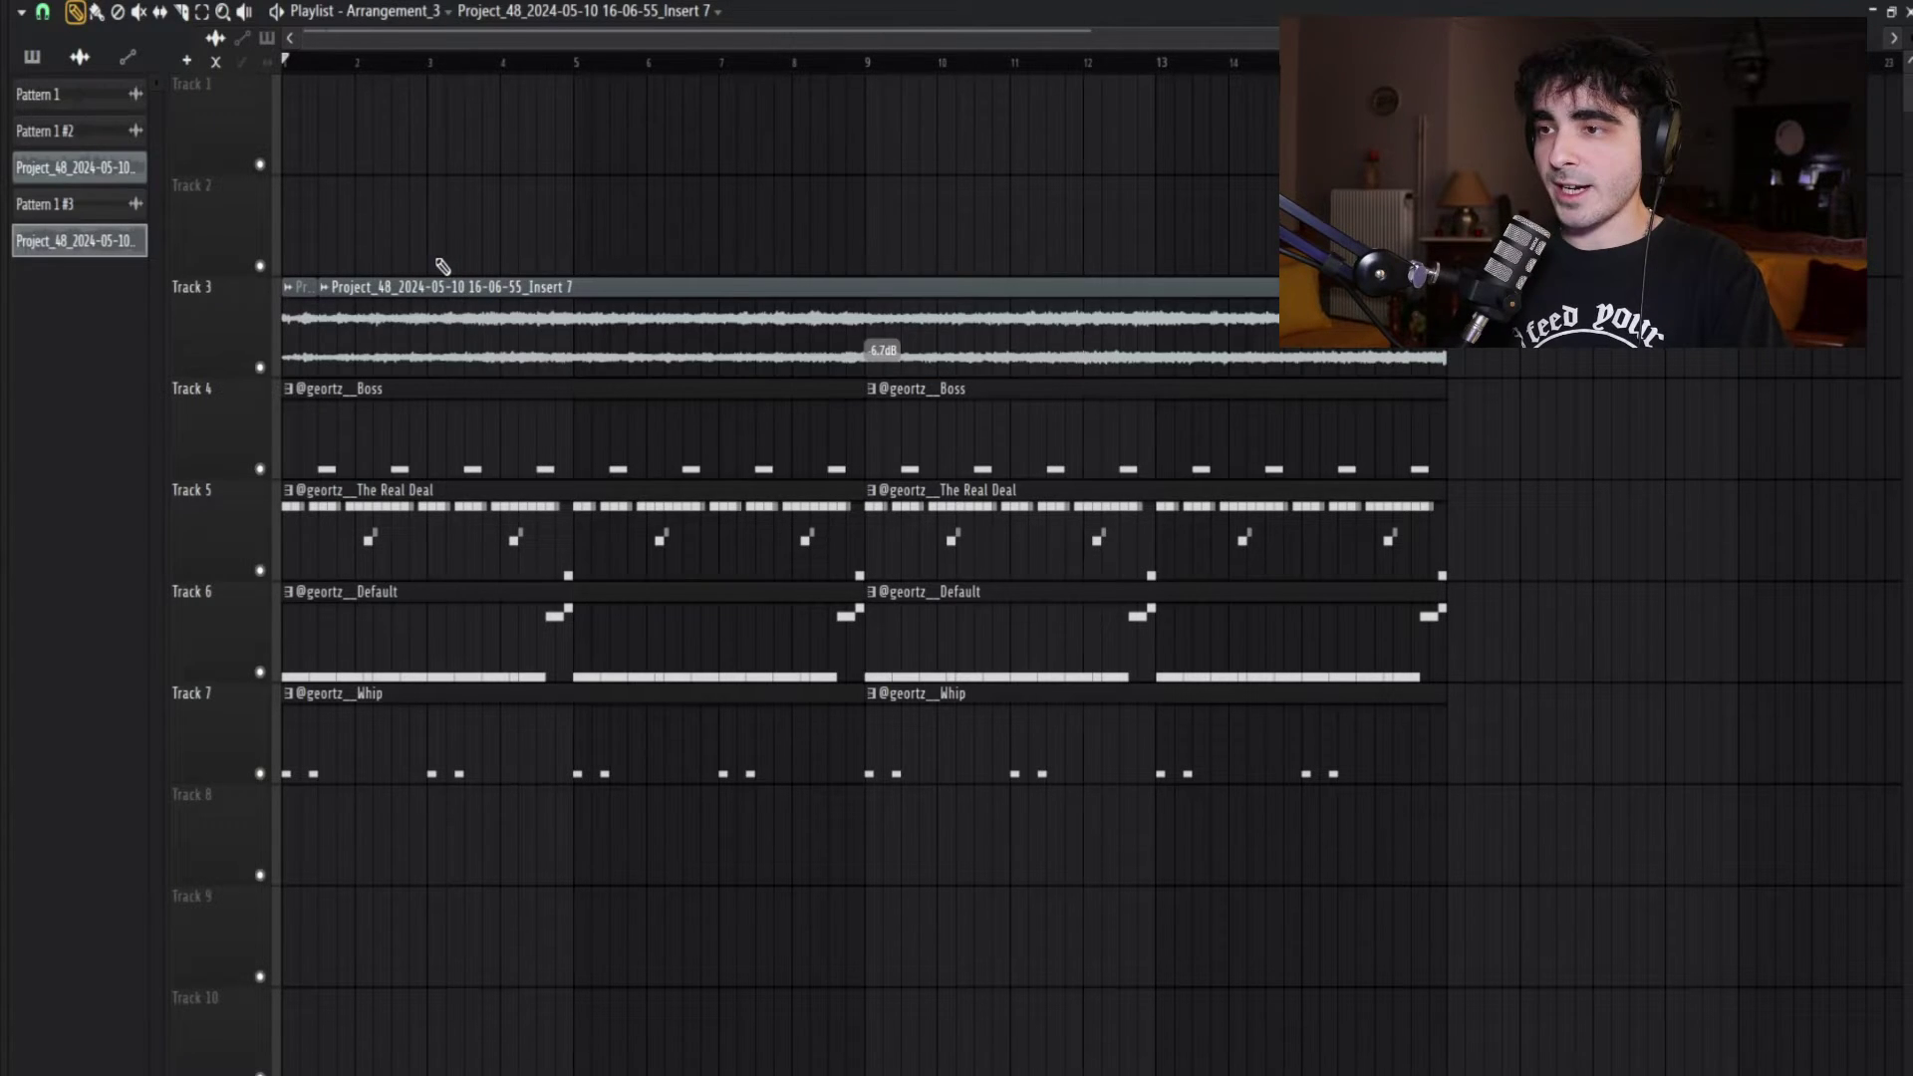
# Step: Play the drum arrangement from the playlist to hear it through
pyautogui.press('space')
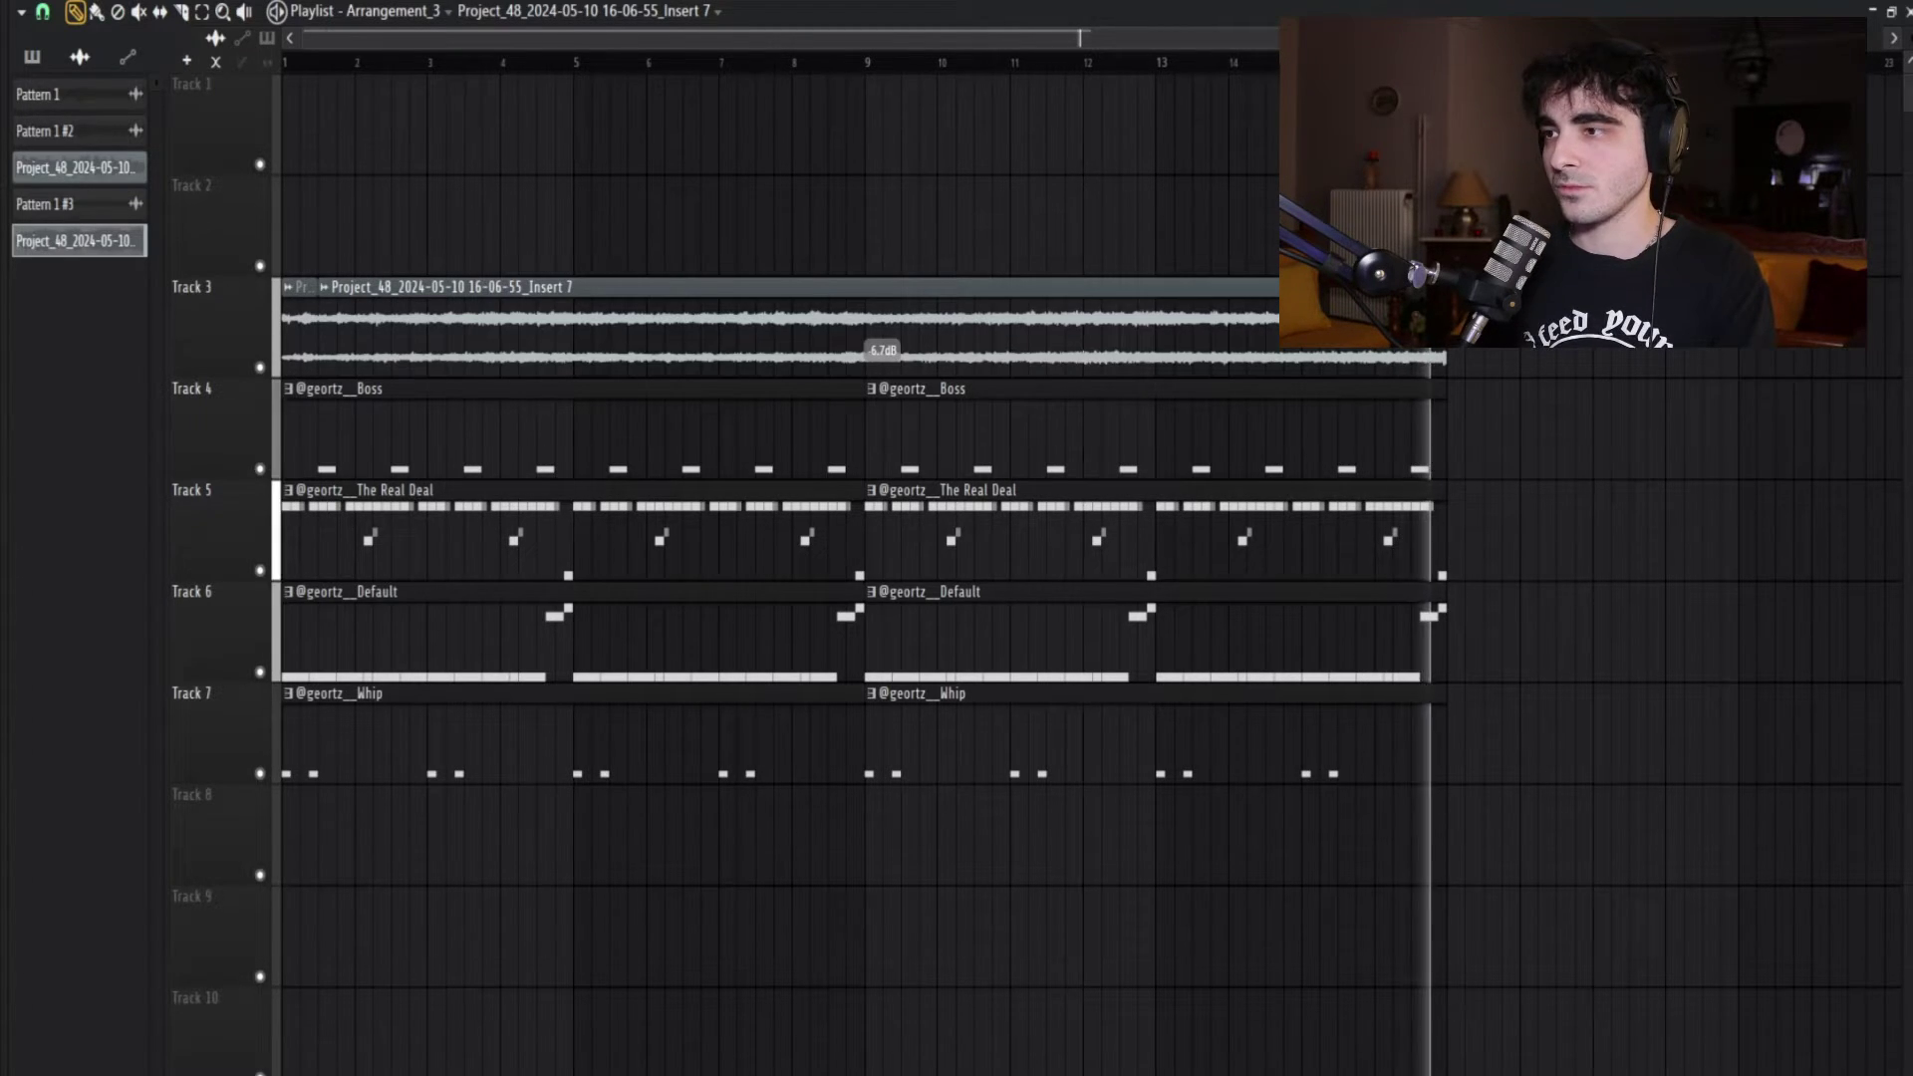
# Step: Load Fruity Soft Clipper into the Master track's slot 10, then select mixer insert 8
pyautogui.press('F9')
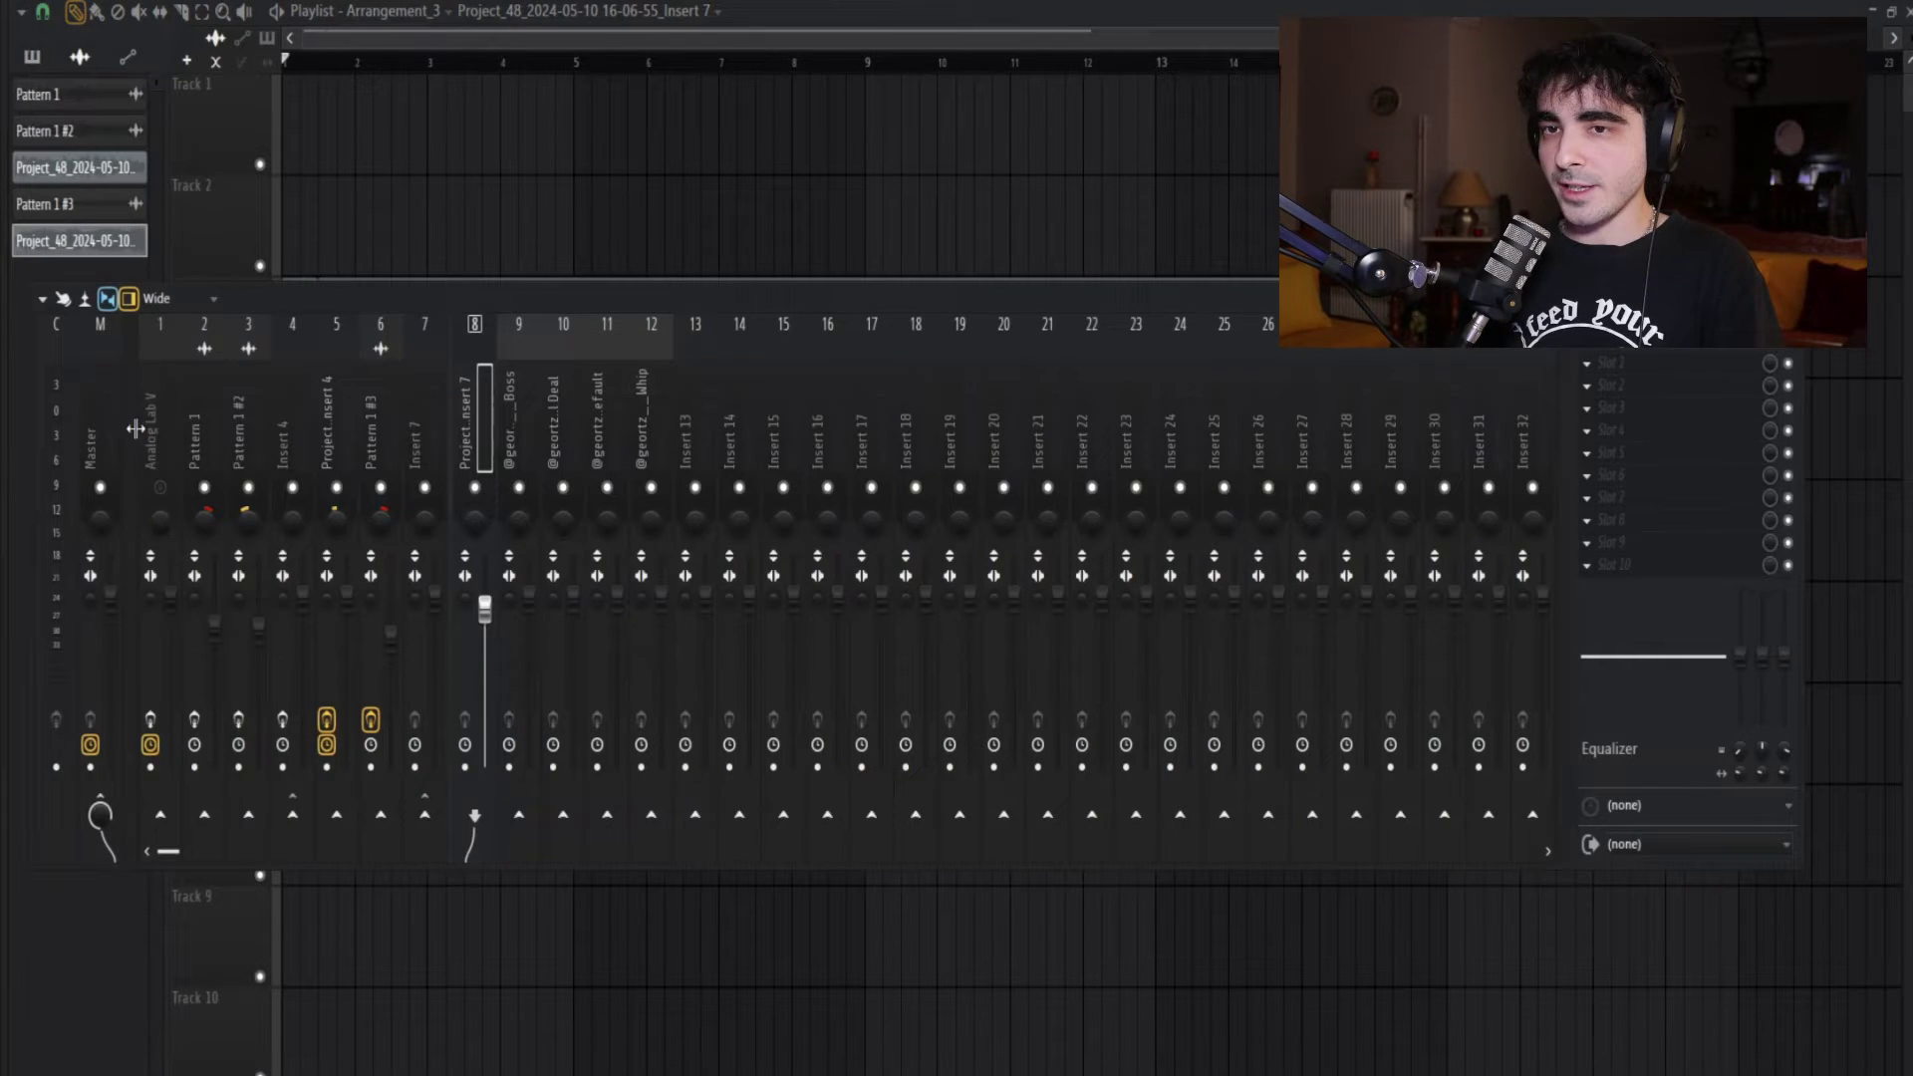
pyautogui.click(101, 450)
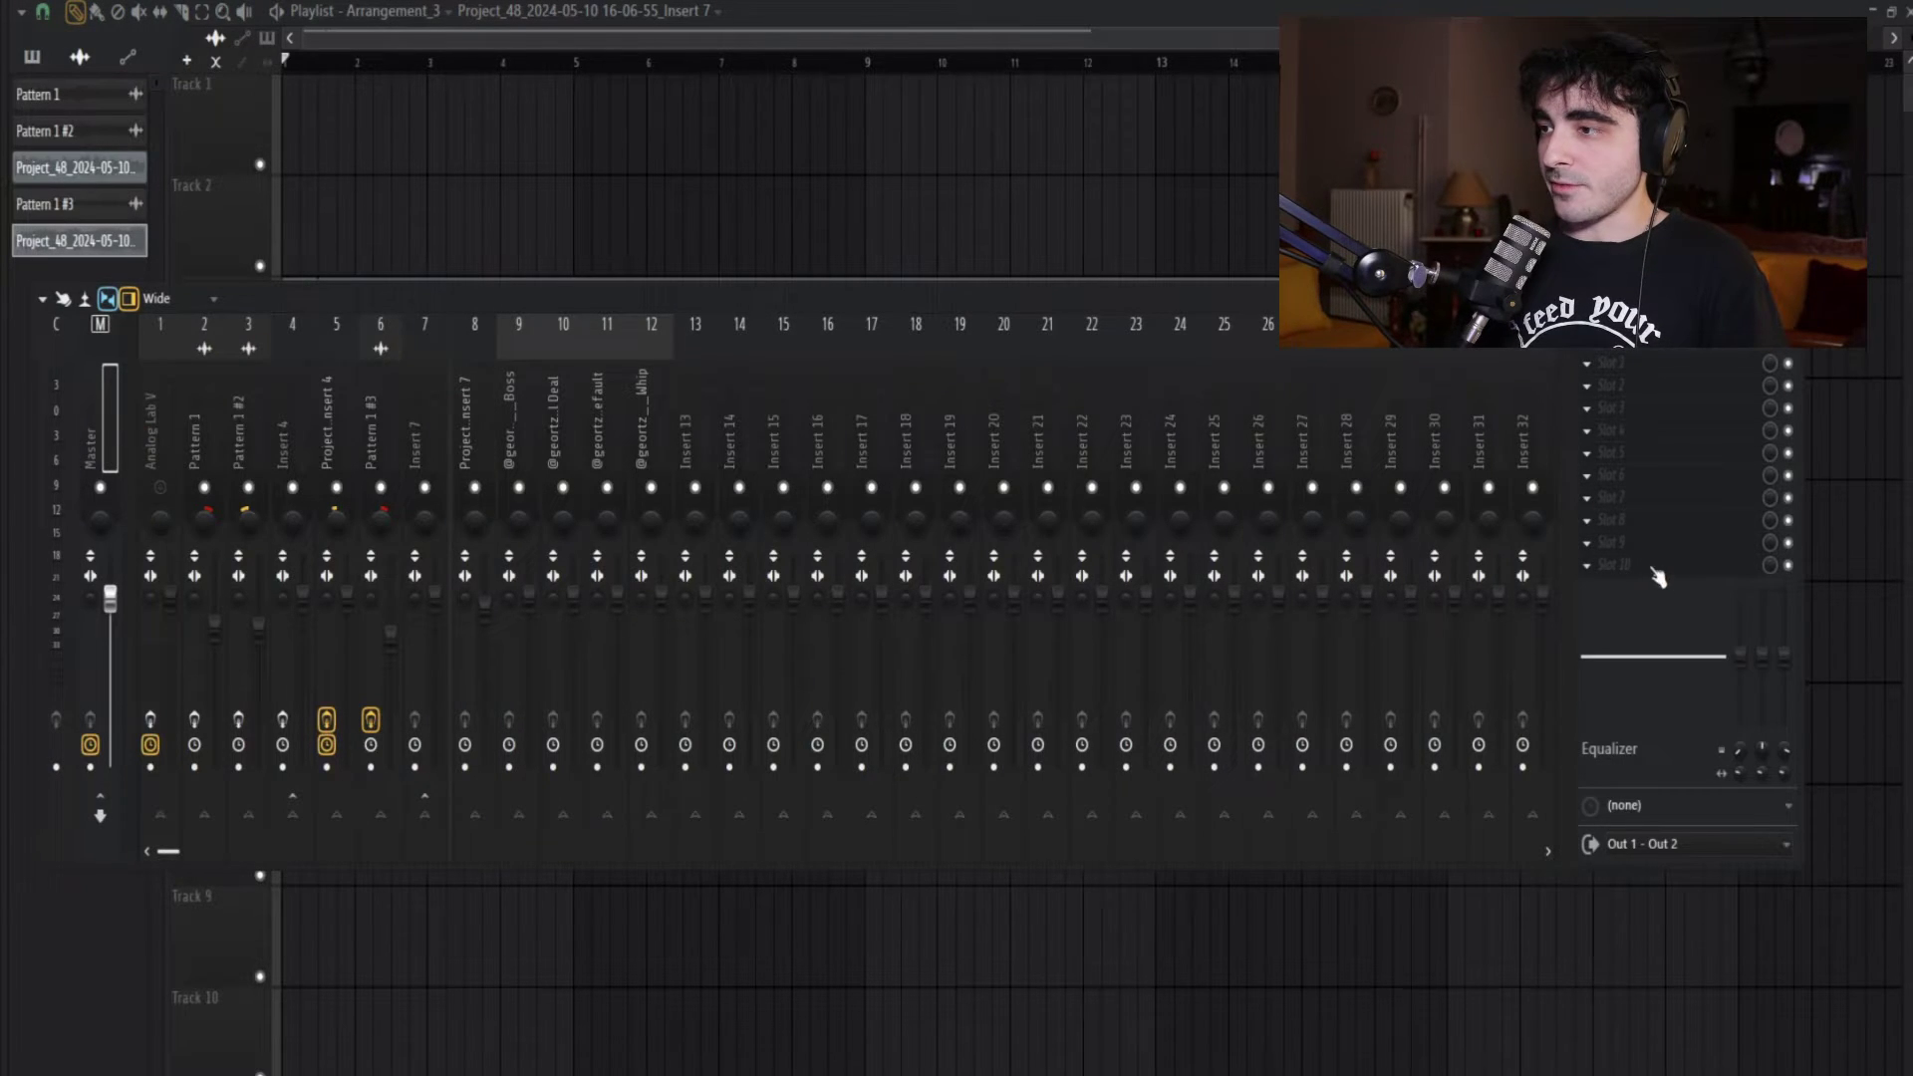
pyautogui.click(1639, 574)
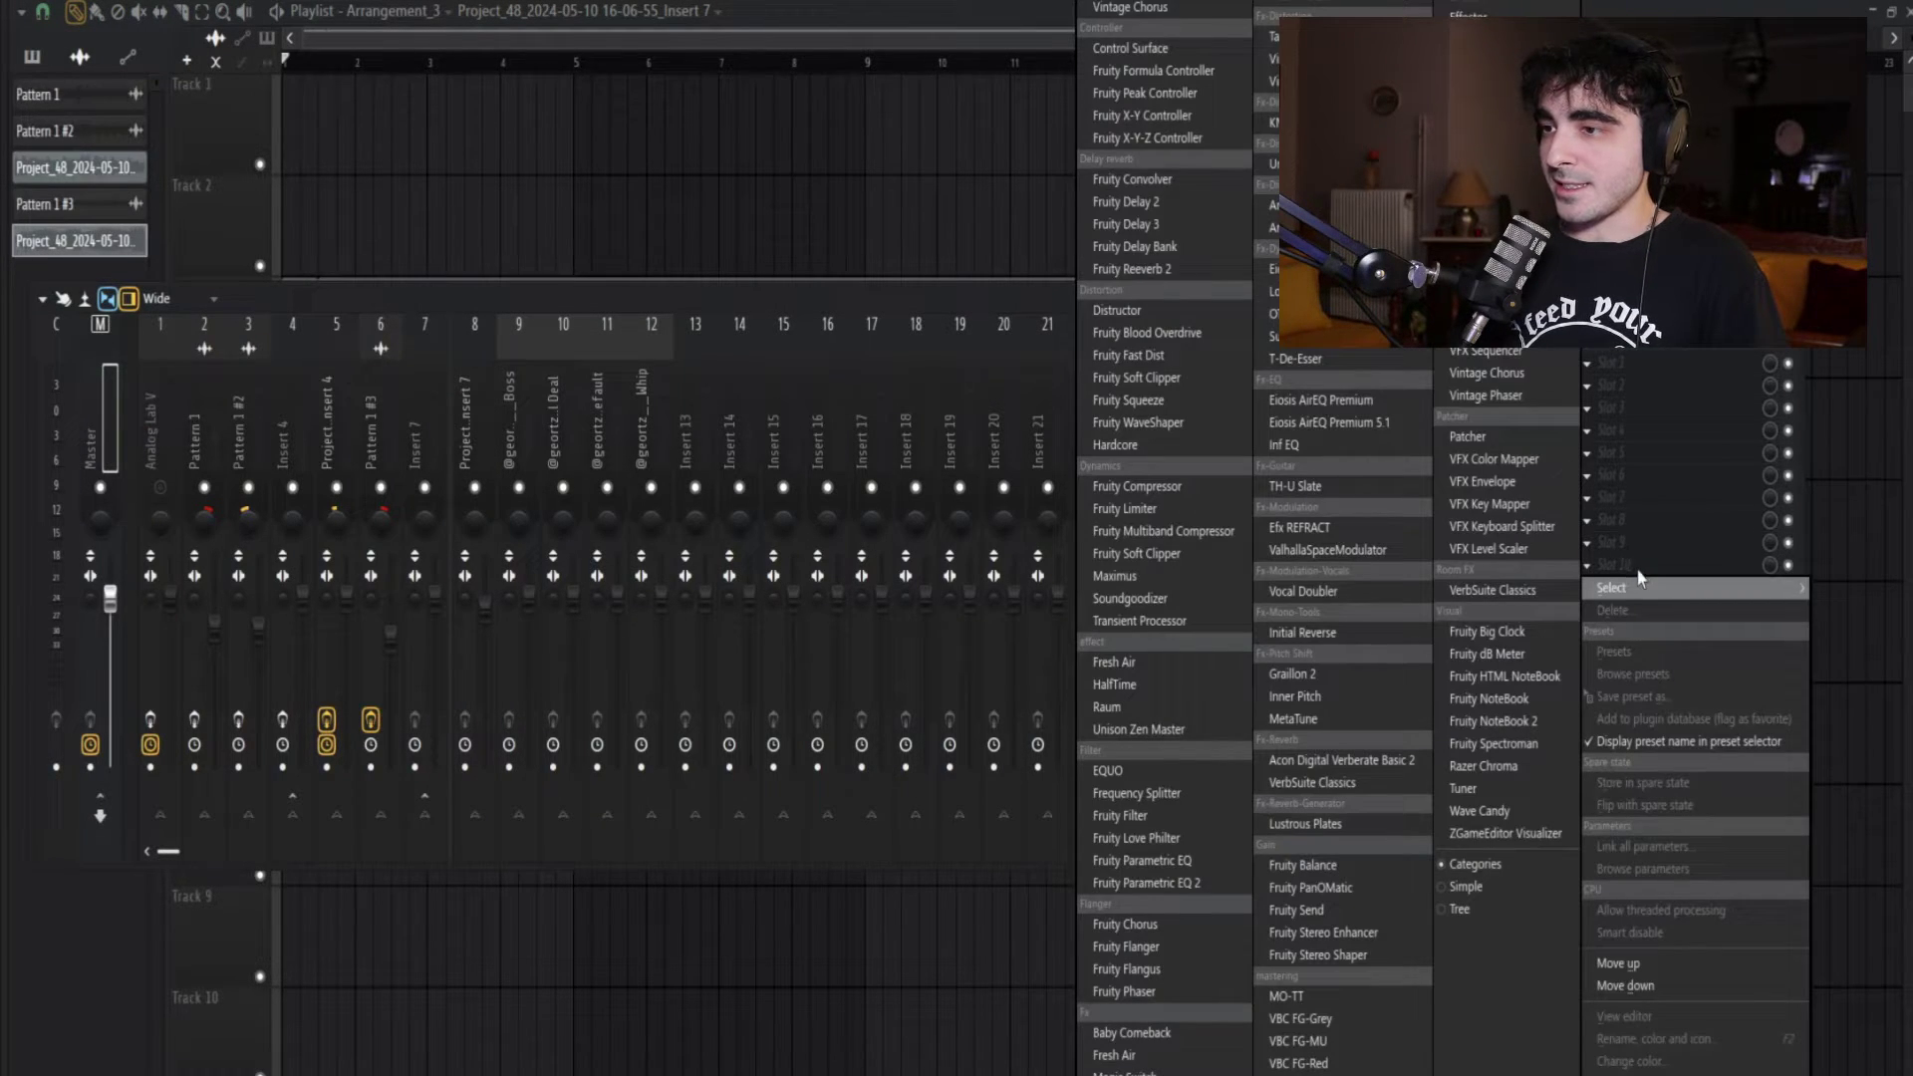
pyautogui.click(1187, 554)
pyautogui.moveTo(557, 261); pyautogui.dragTo(859, 372)
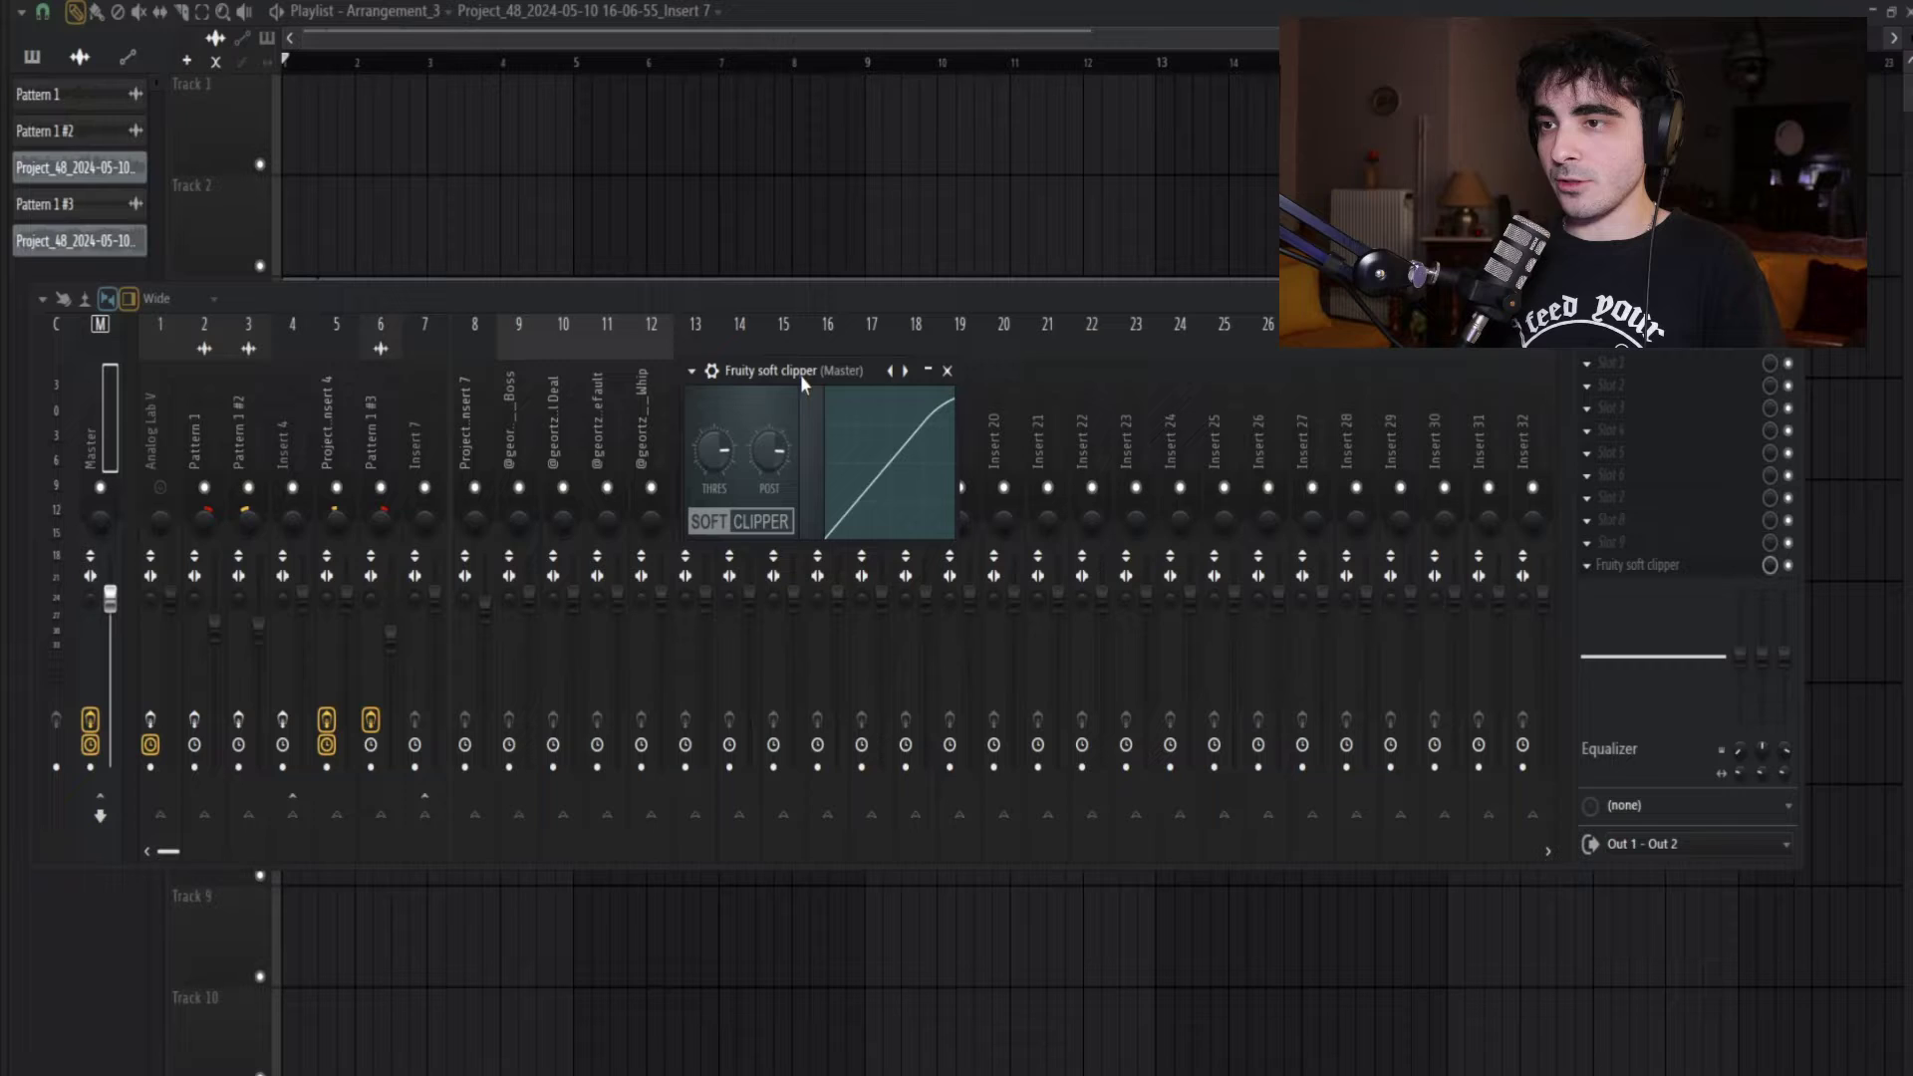
pyautogui.press('Escape')
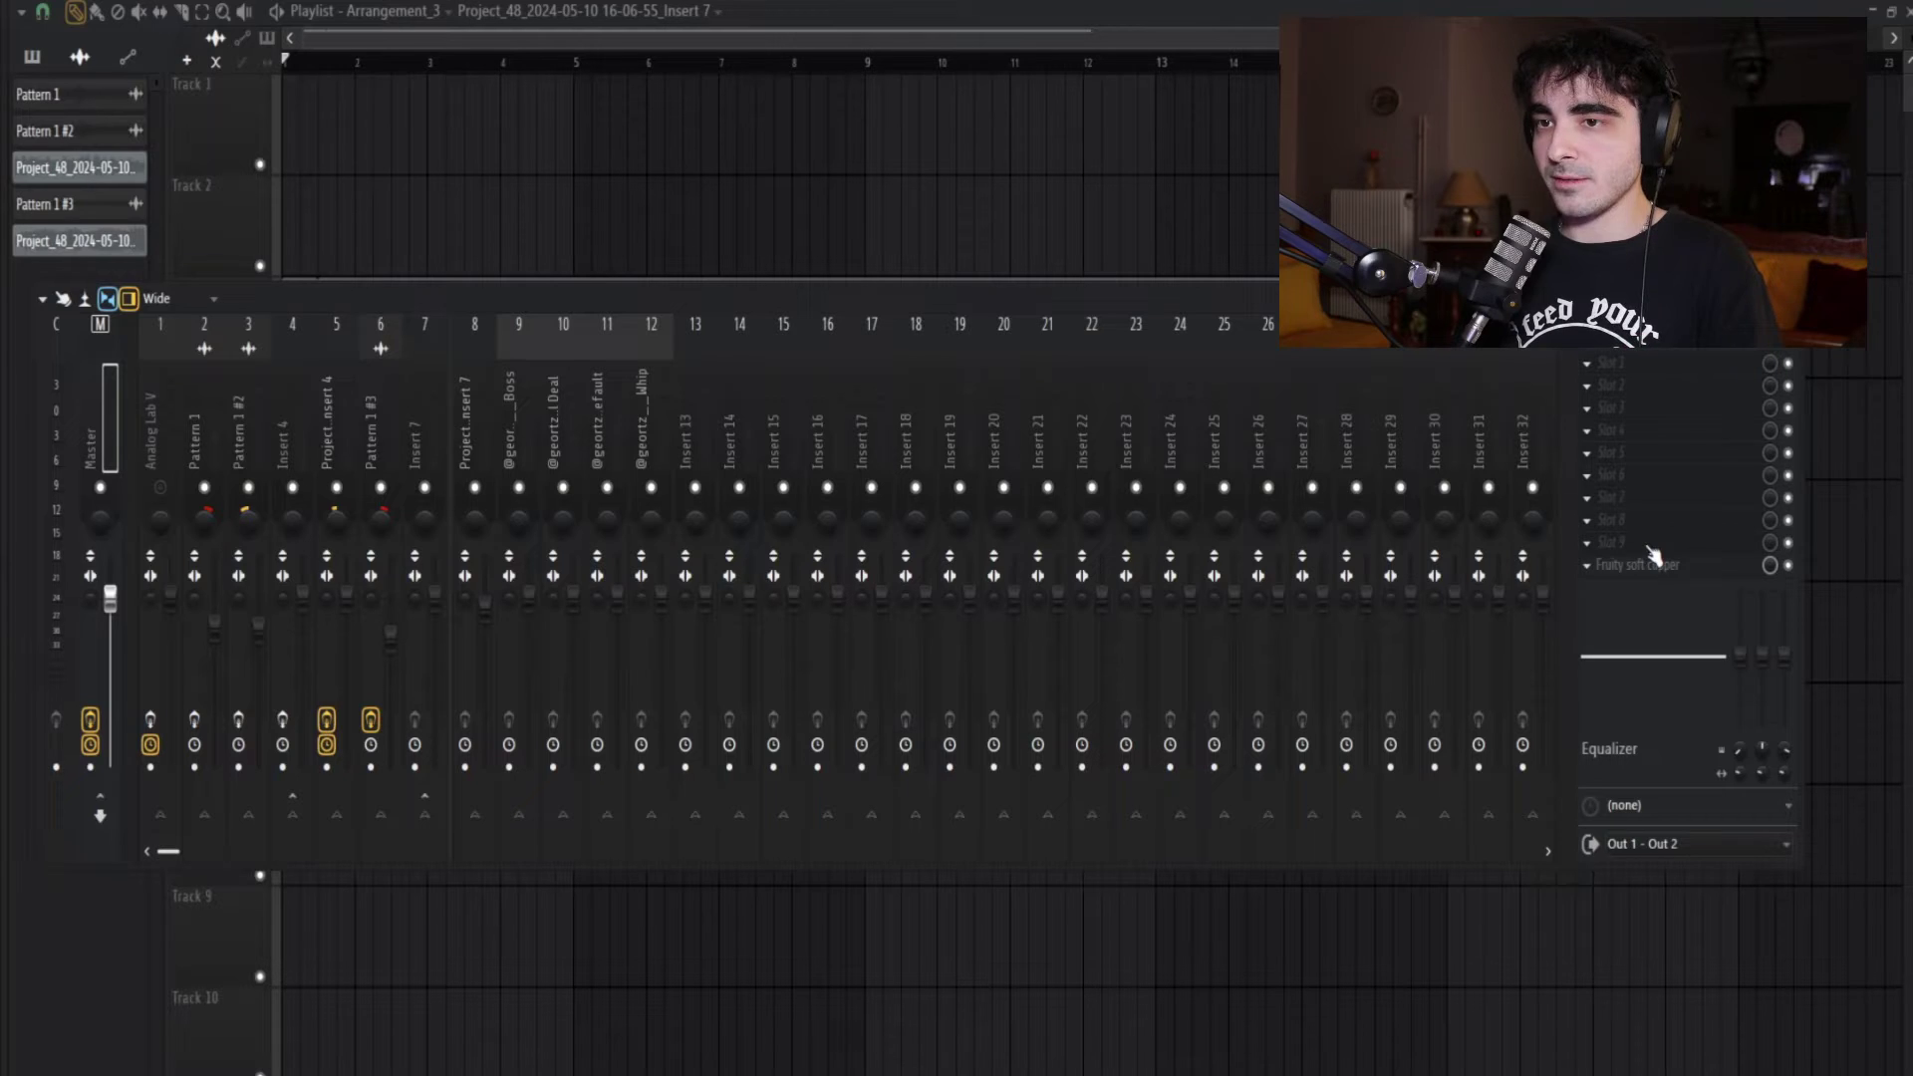
pyautogui.click(481, 436)
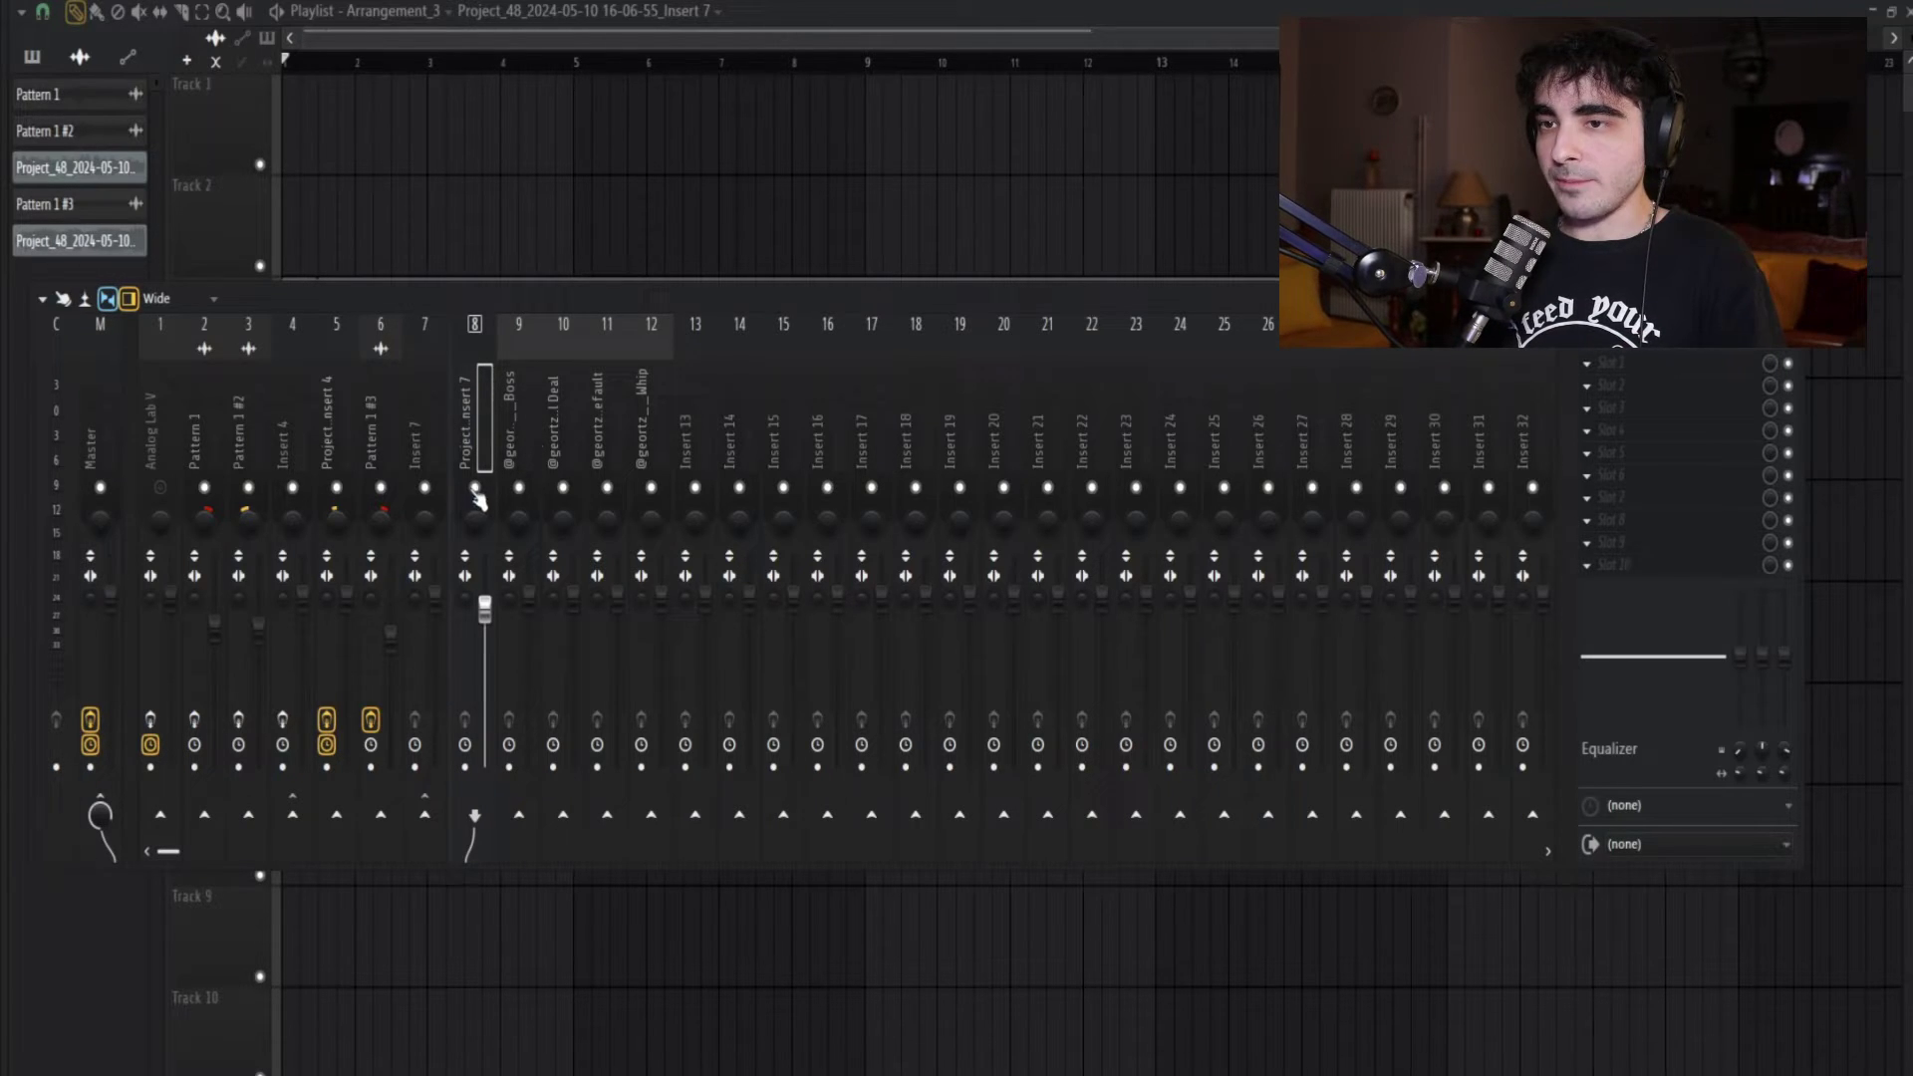
# Step: Solo mixer track 8 and loop bars 9 to 17 for playback
pyautogui.rightClick(475, 489)
pyautogui.press('space')
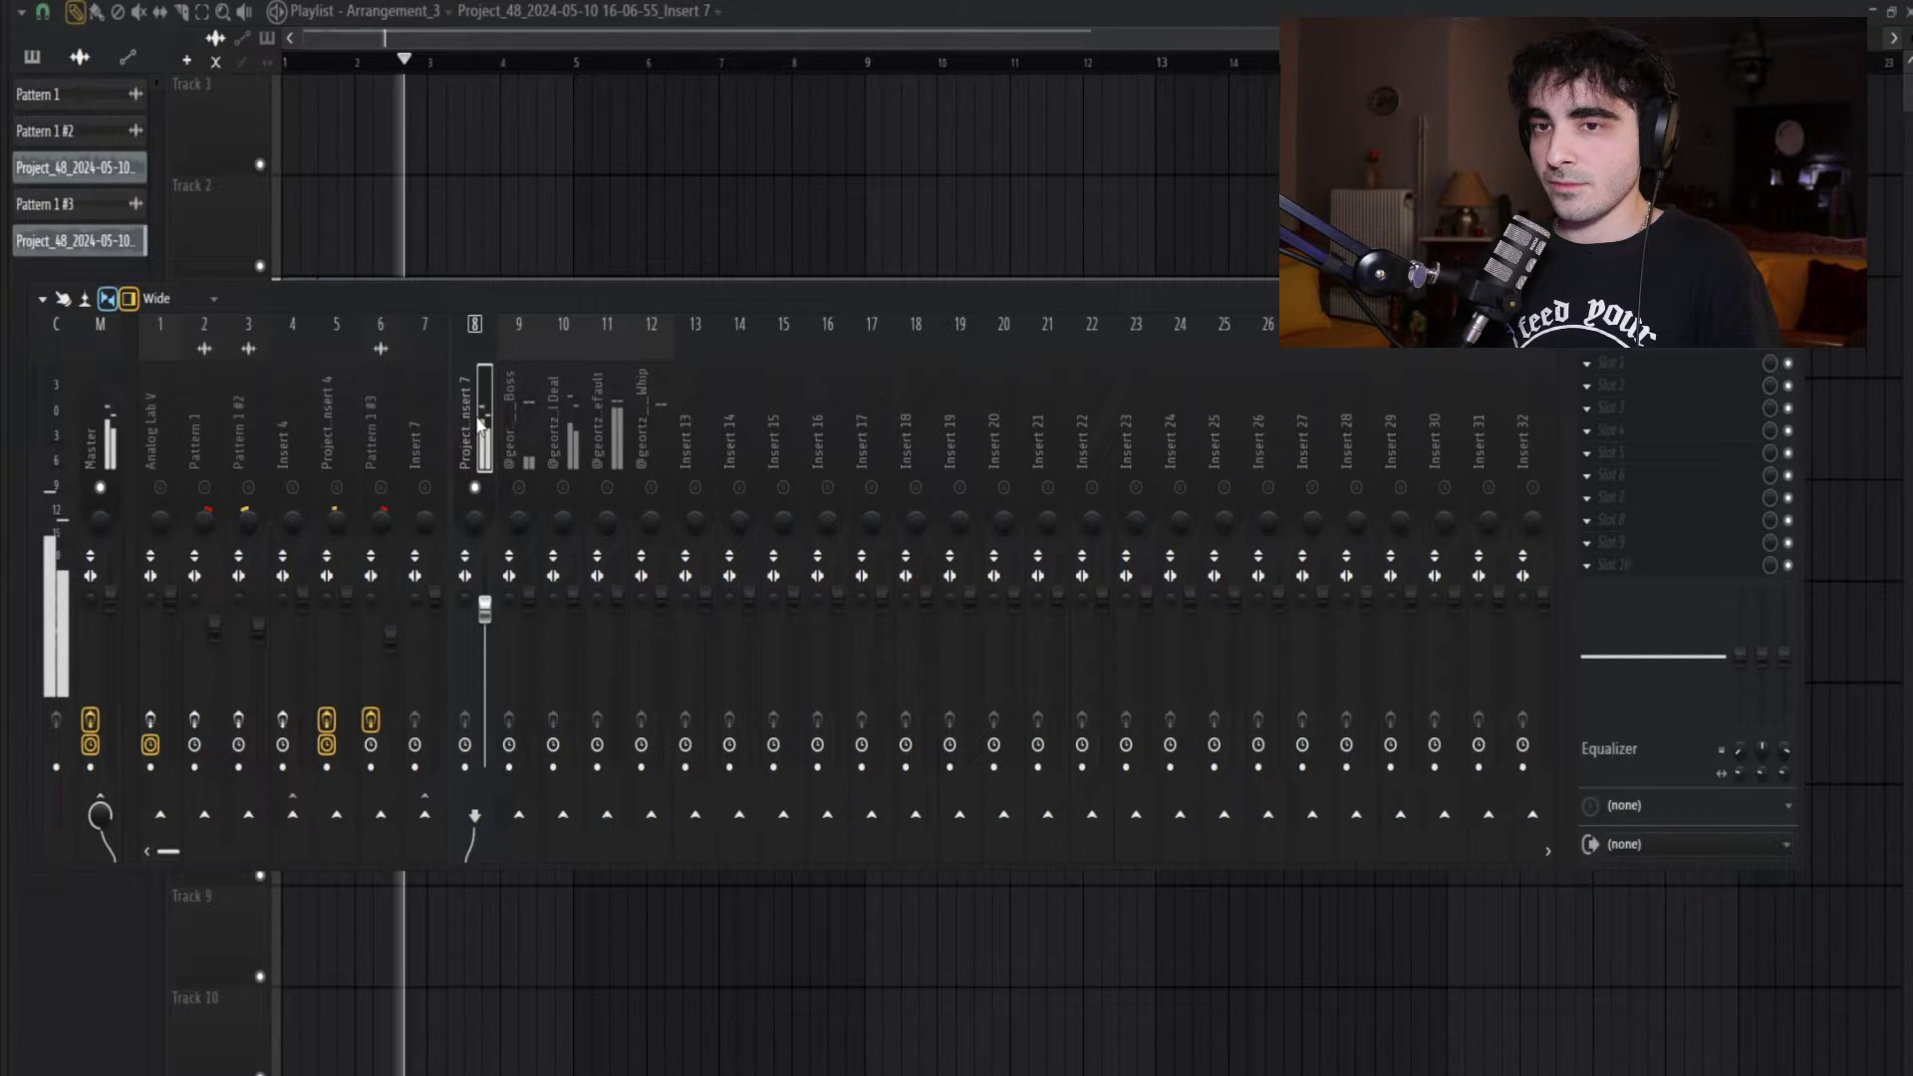
pyautogui.click(874, 63)
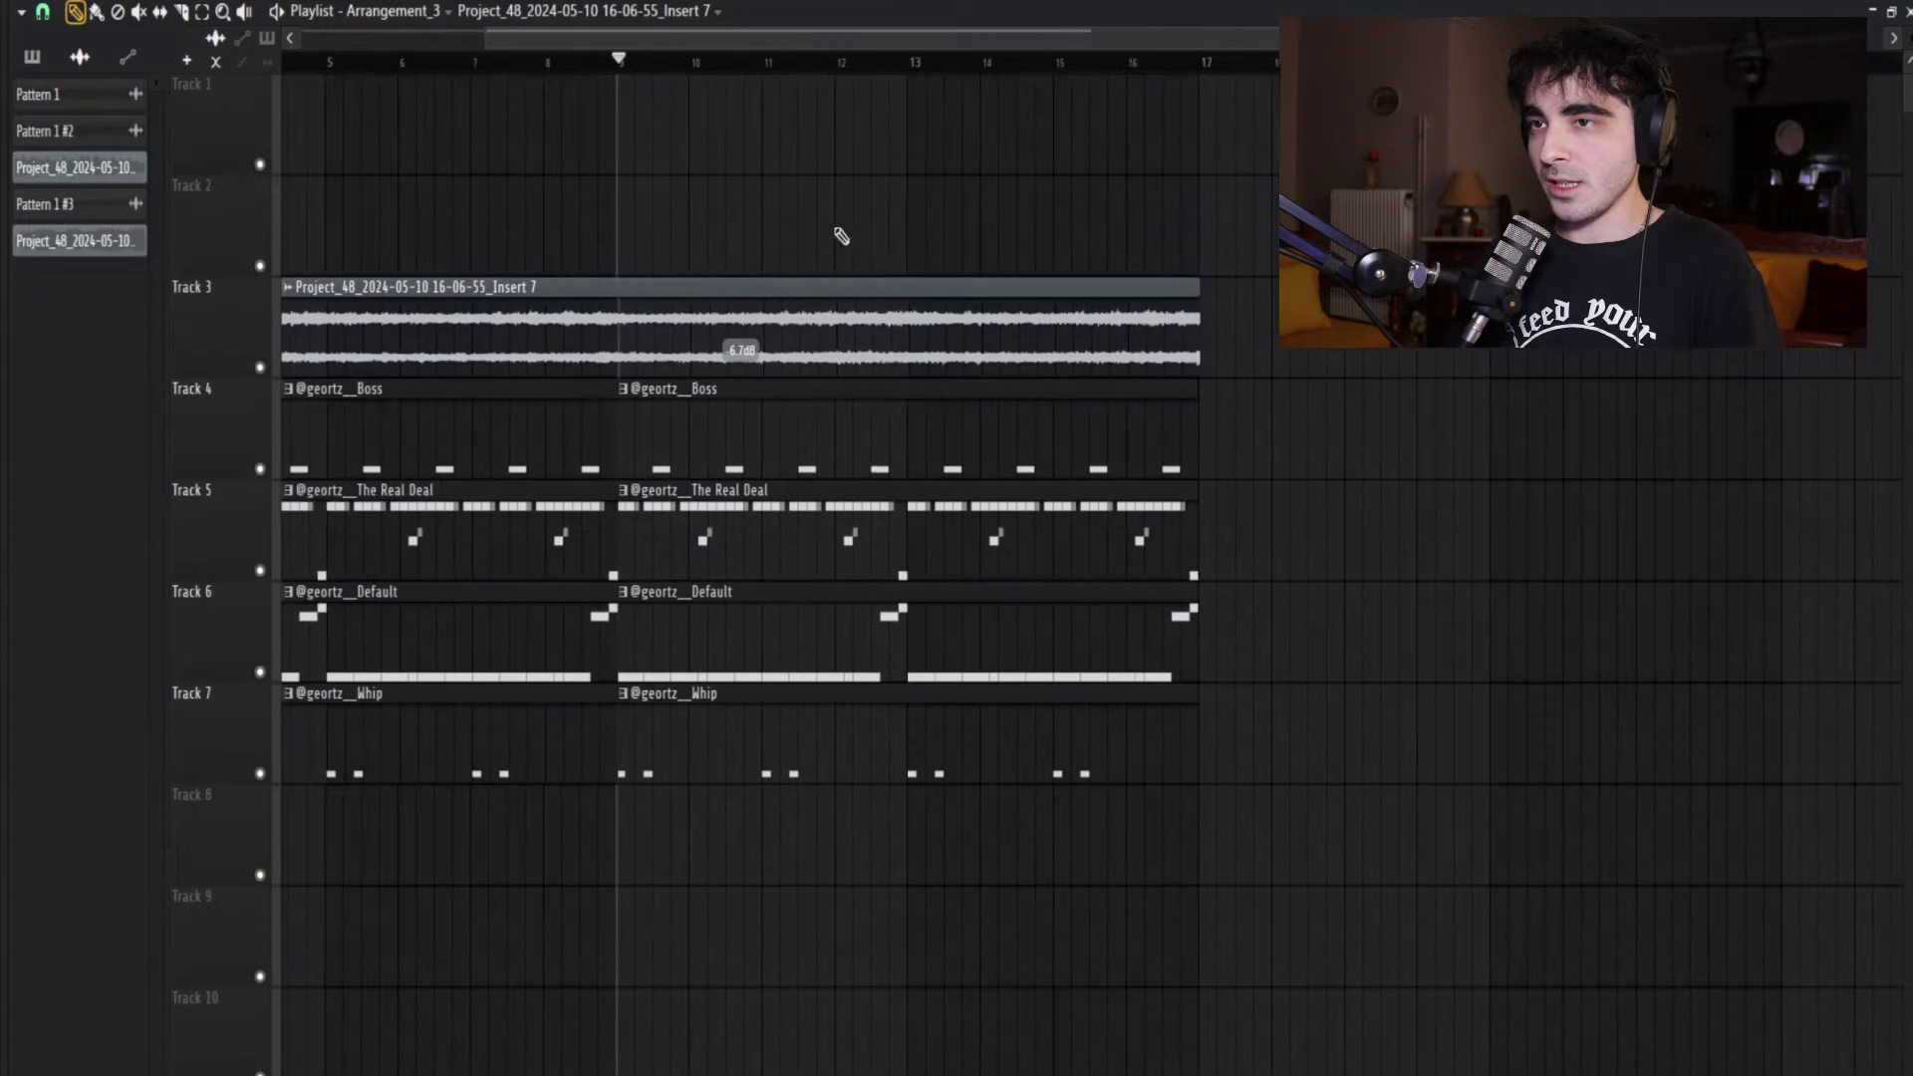
pyautogui.moveTo(602, 59); pyautogui.dragTo(1187, 135)
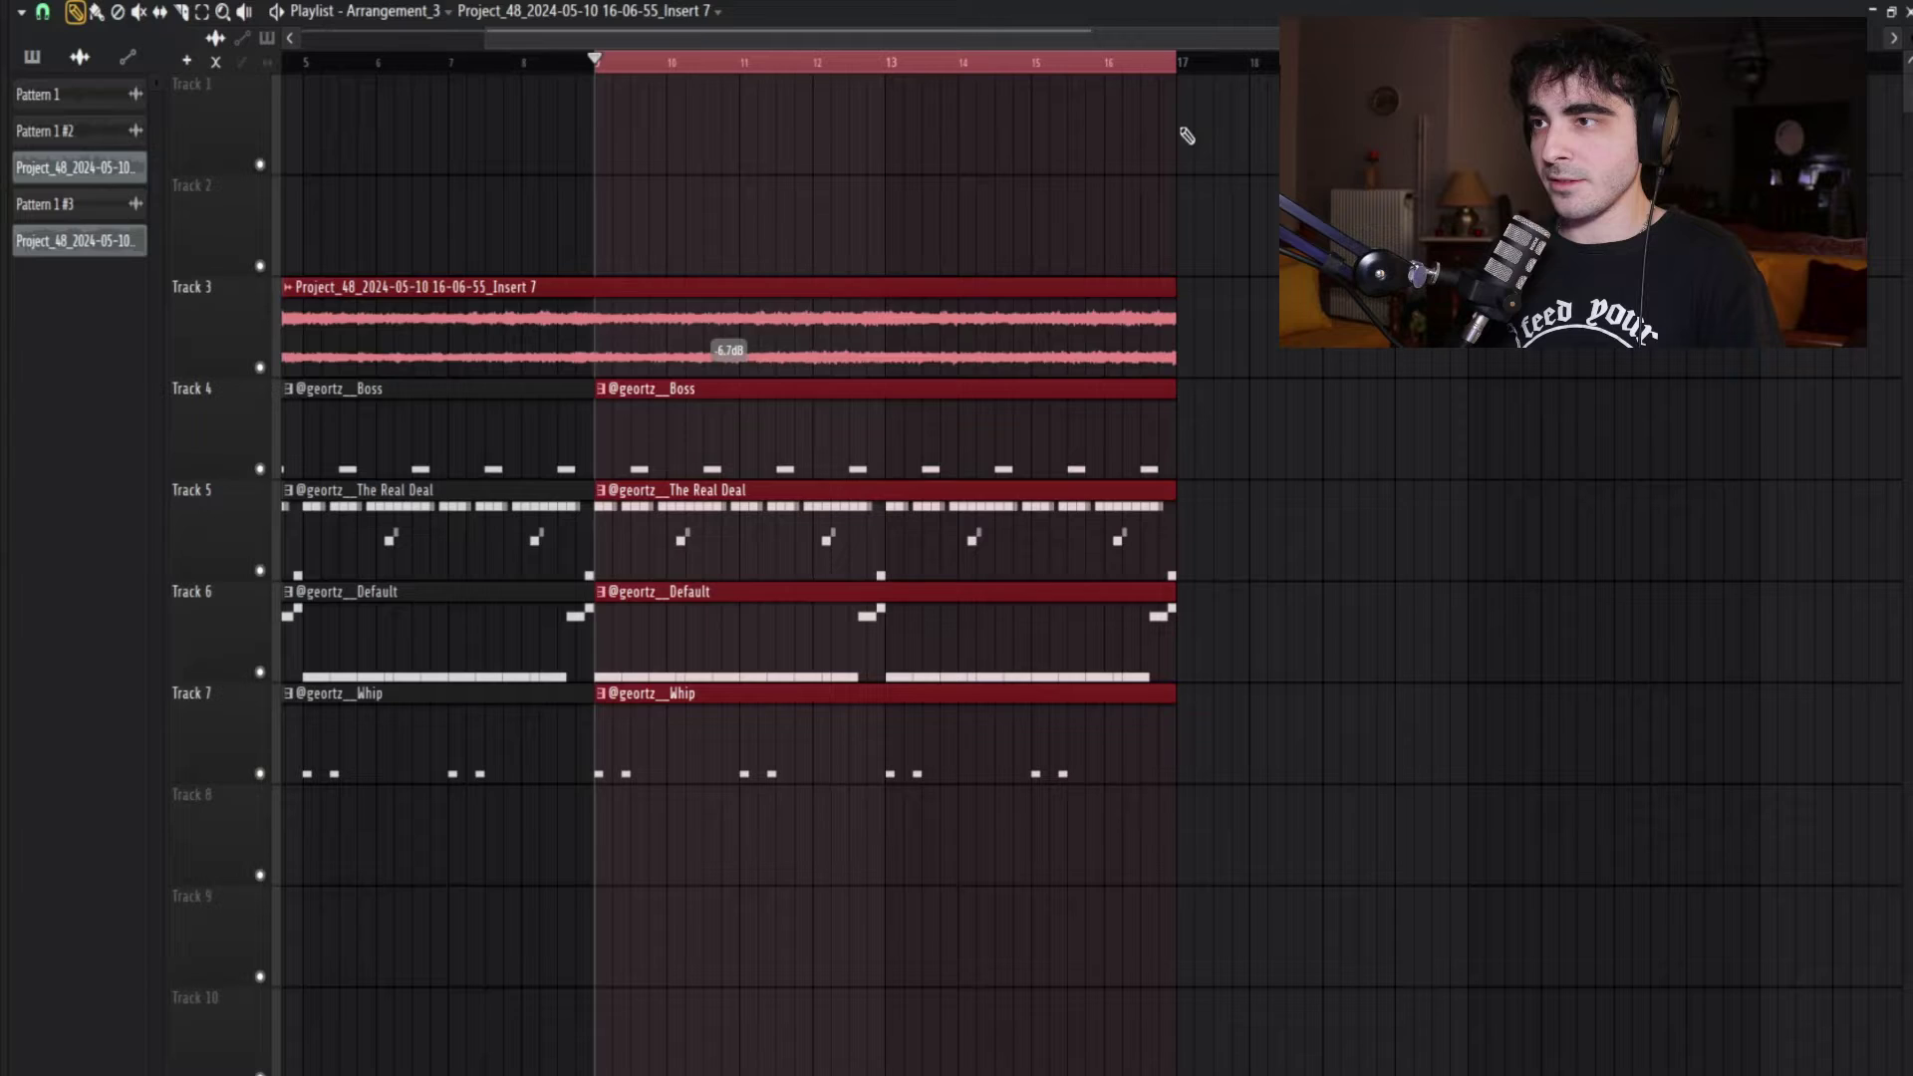
pyautogui.press('space')
pyautogui.press('F9')
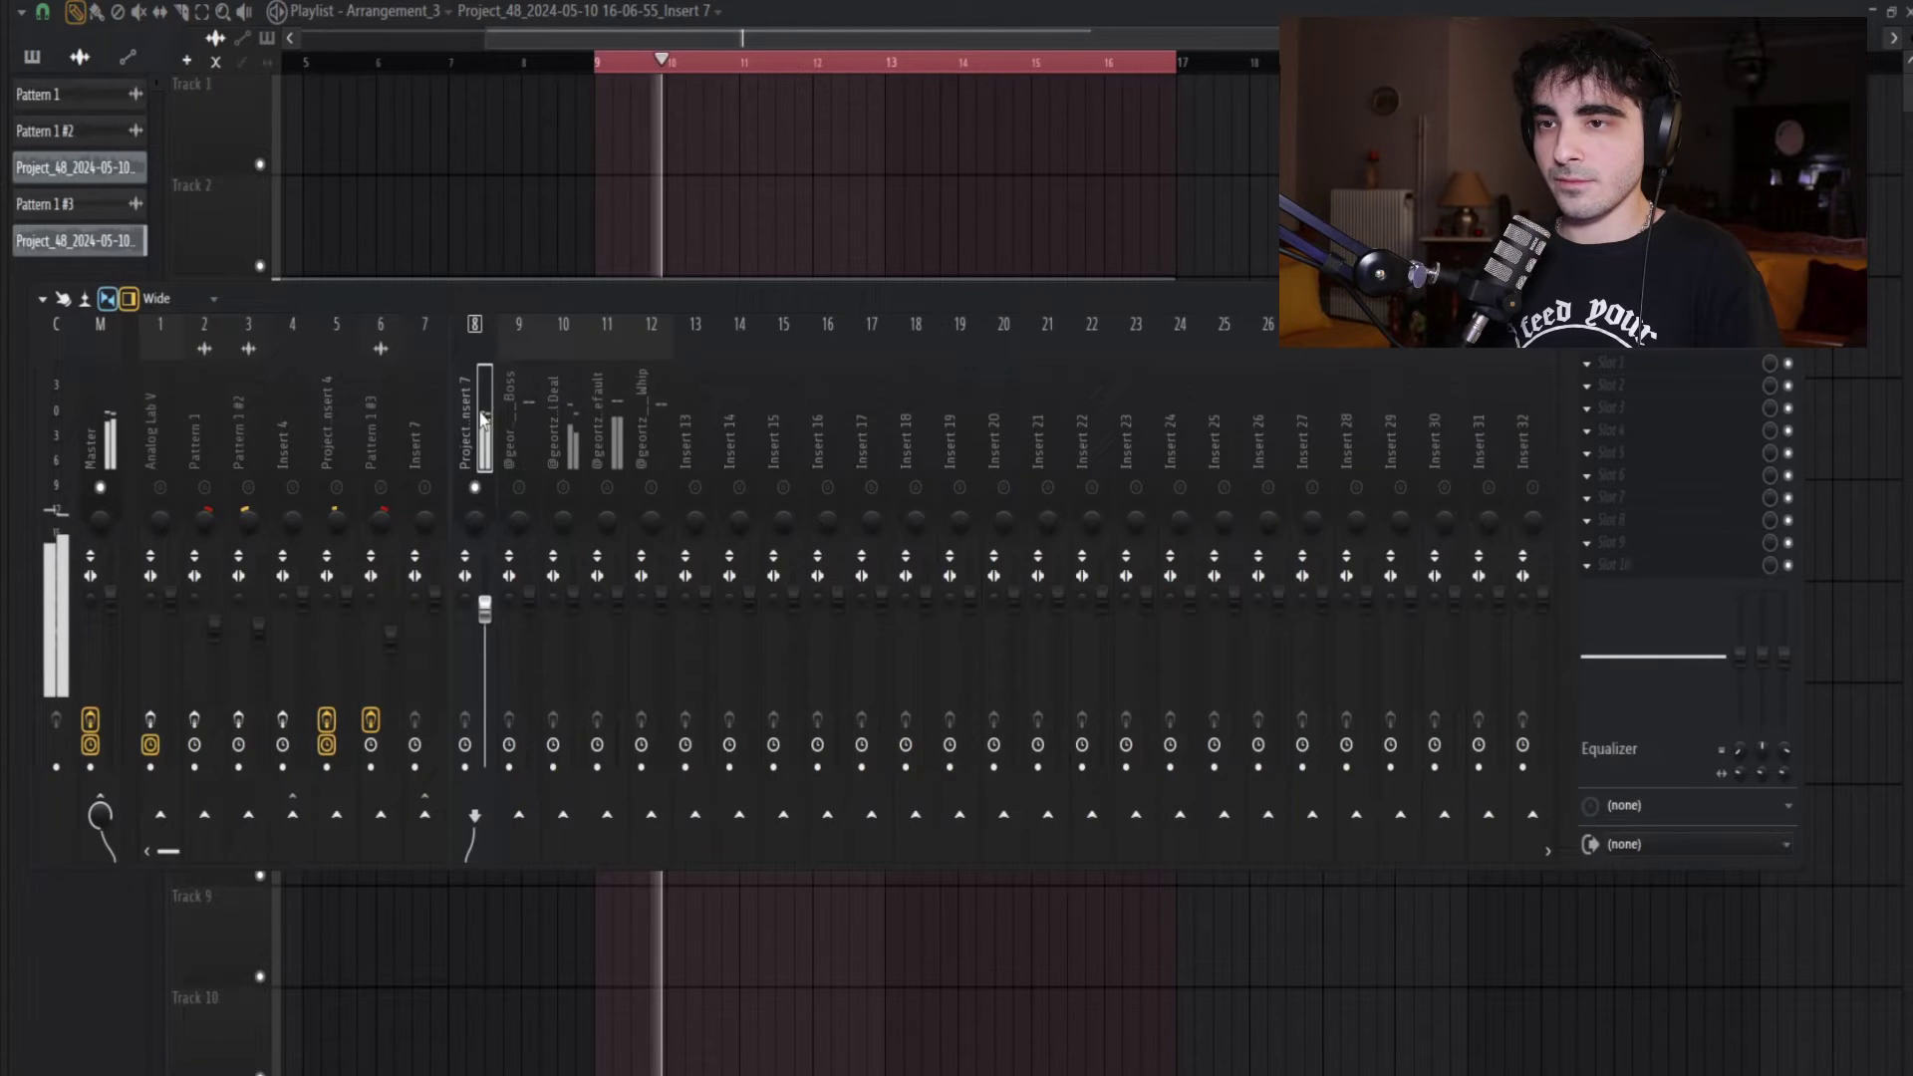
pyautogui.press('space')
# Step: Pull track 8's volume fader down slightly and replay the loop
pyautogui.moveTo(484, 608); pyautogui.dragTo(484, 623)
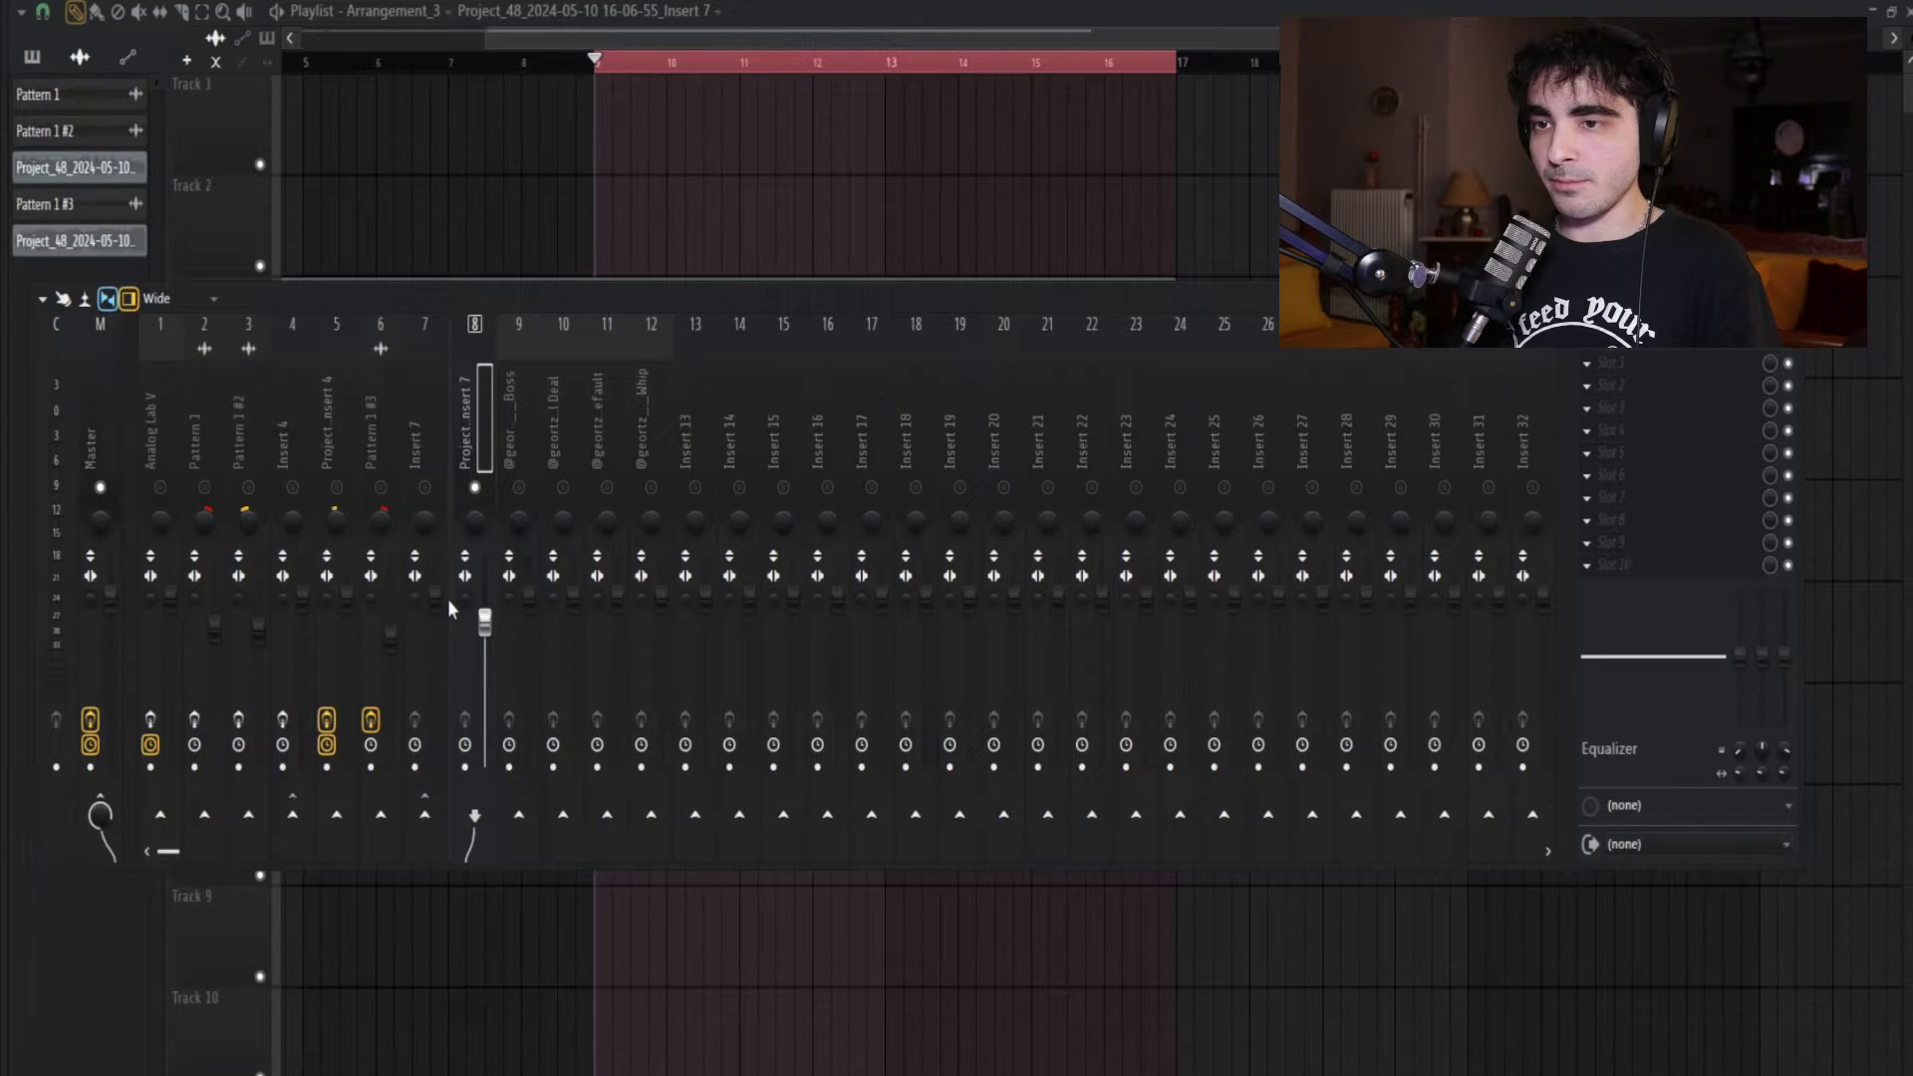
pyautogui.moveTo(488, 642); pyautogui.dragTo(488, 650)
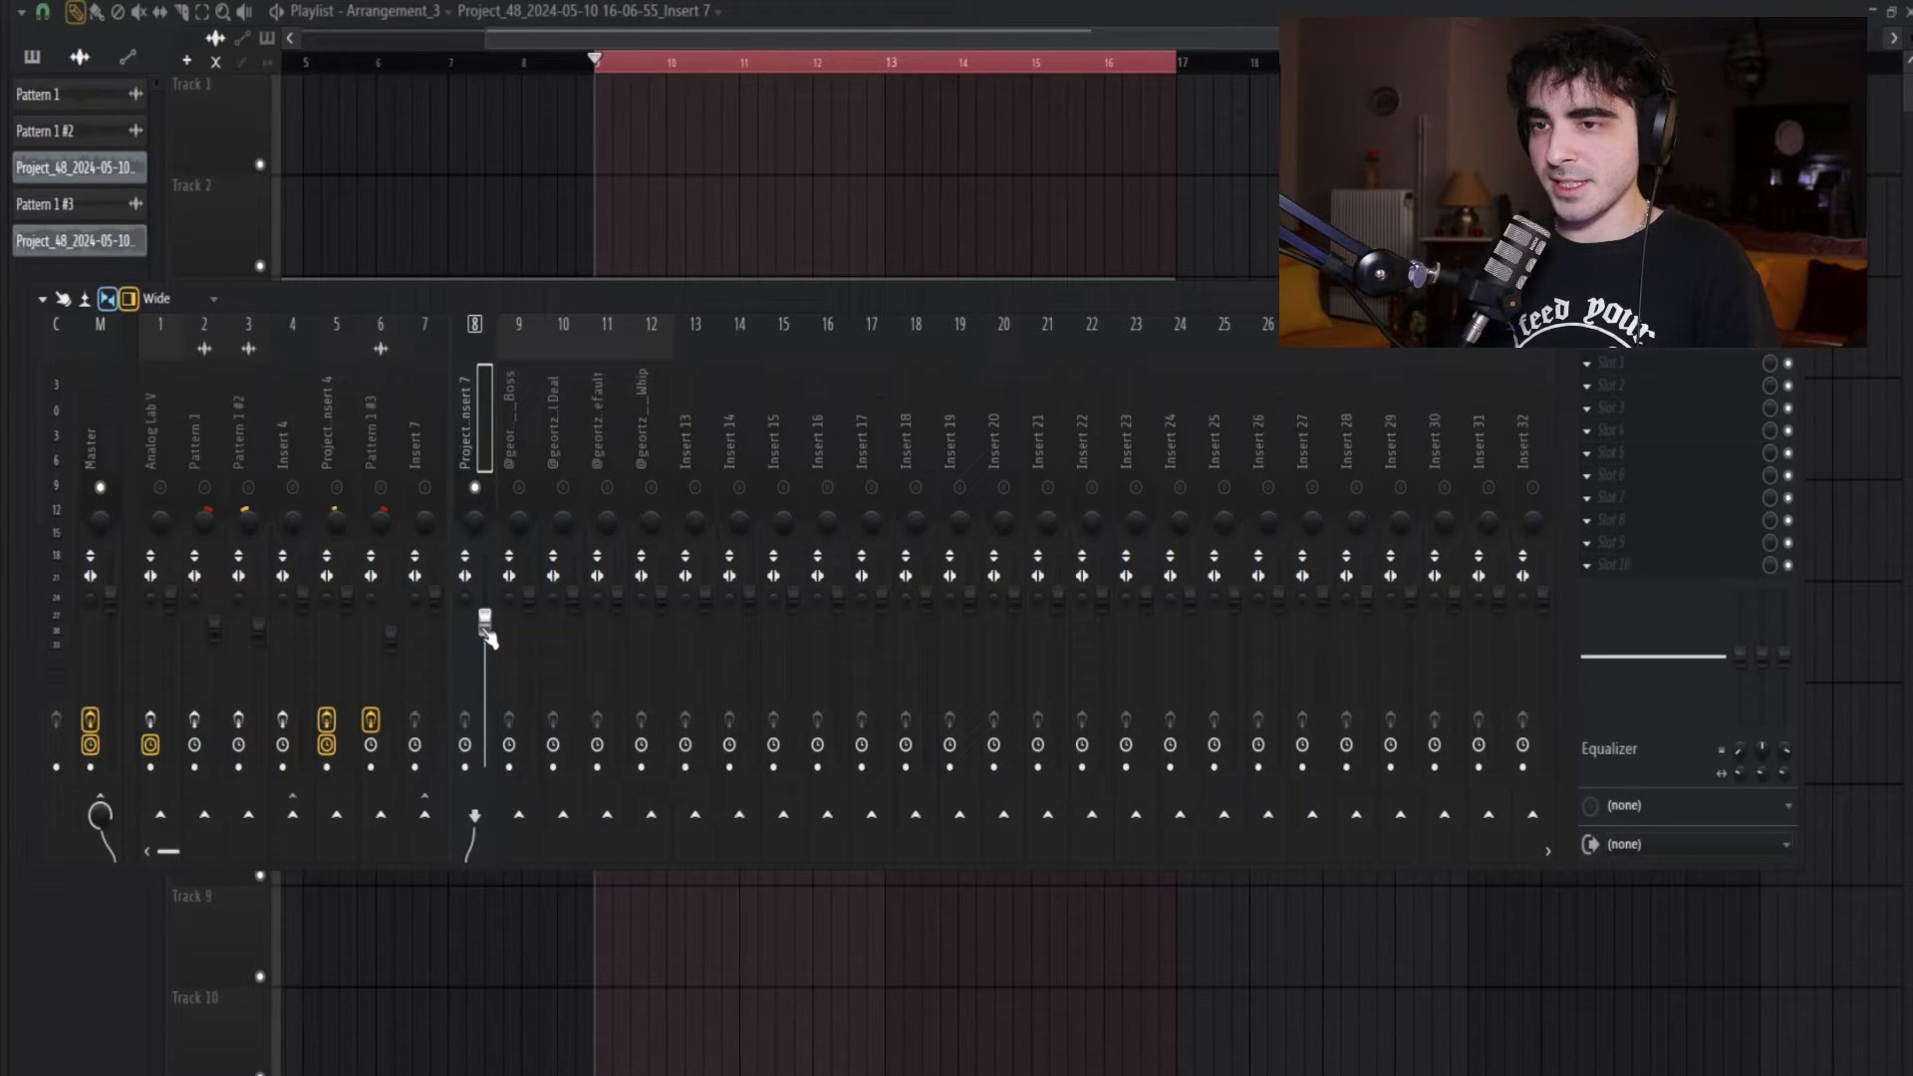
pyautogui.press('space')
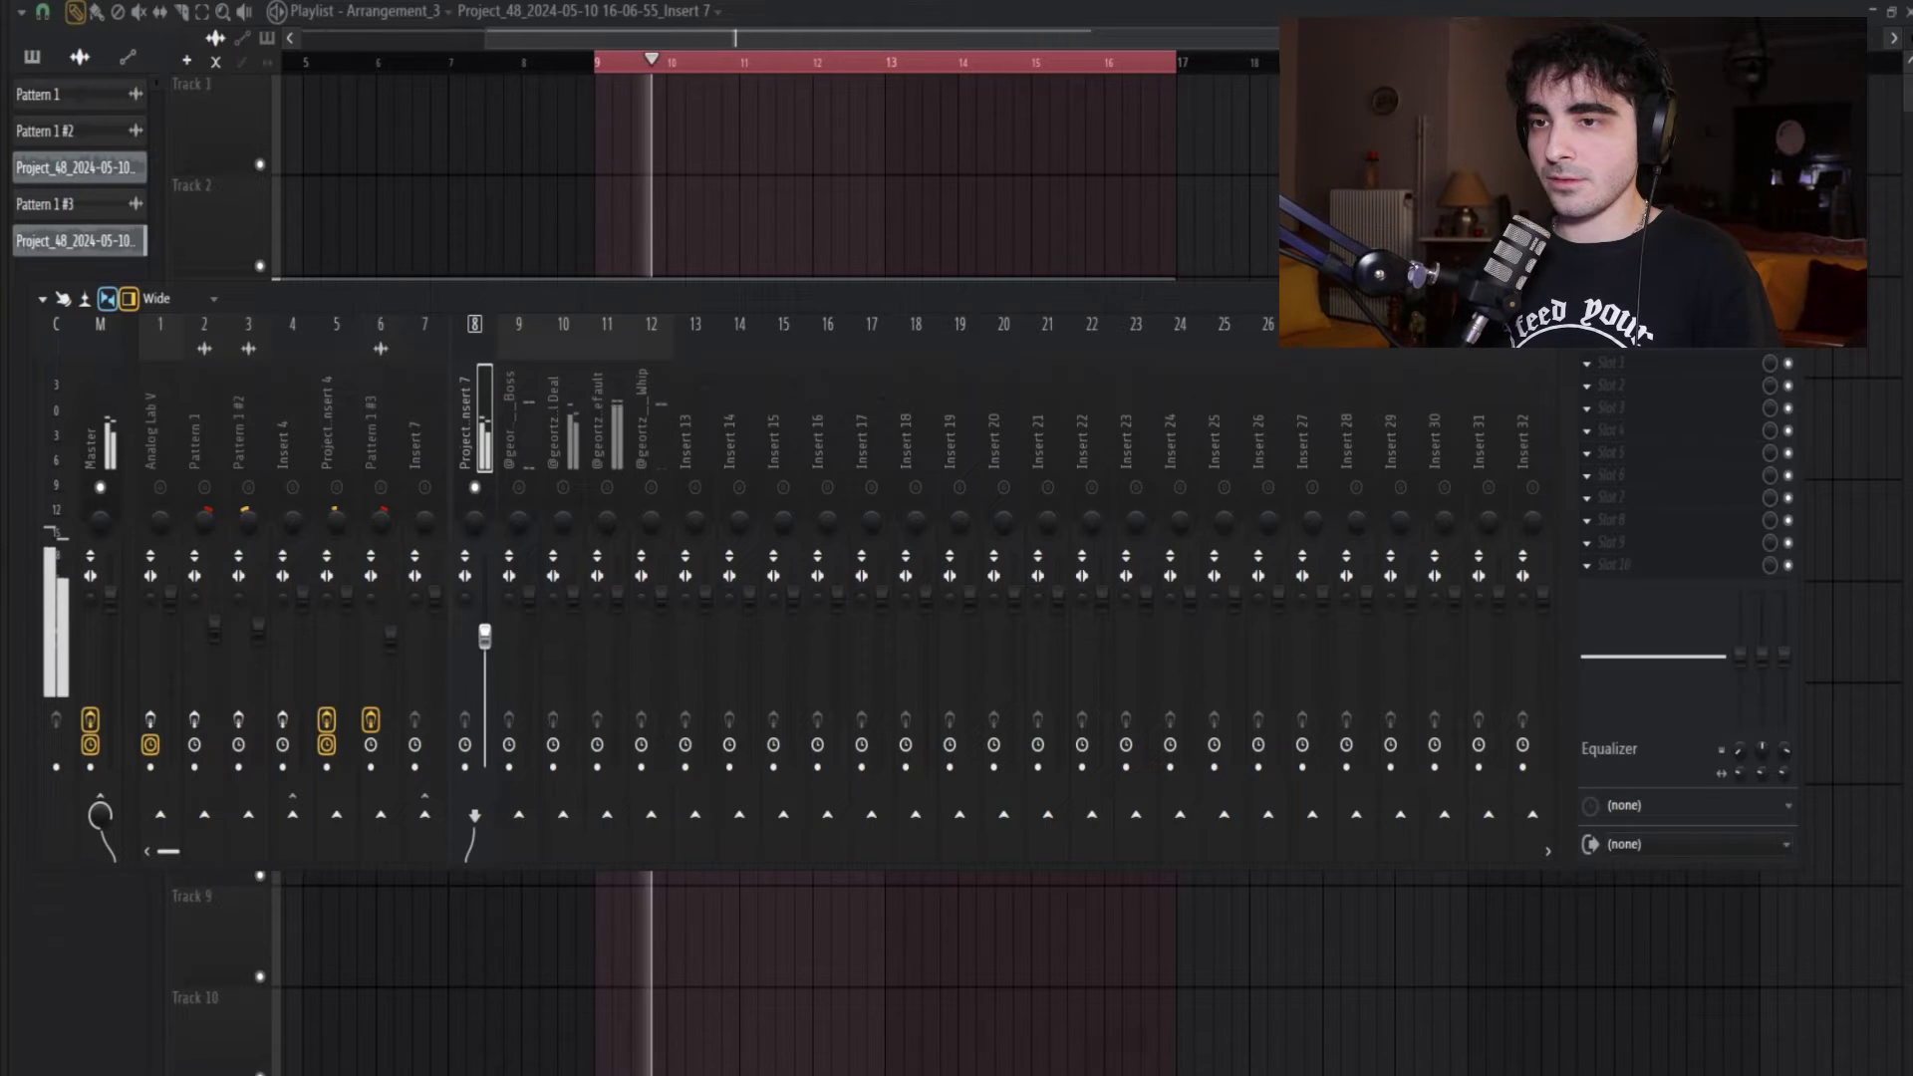
pyautogui.press('space')
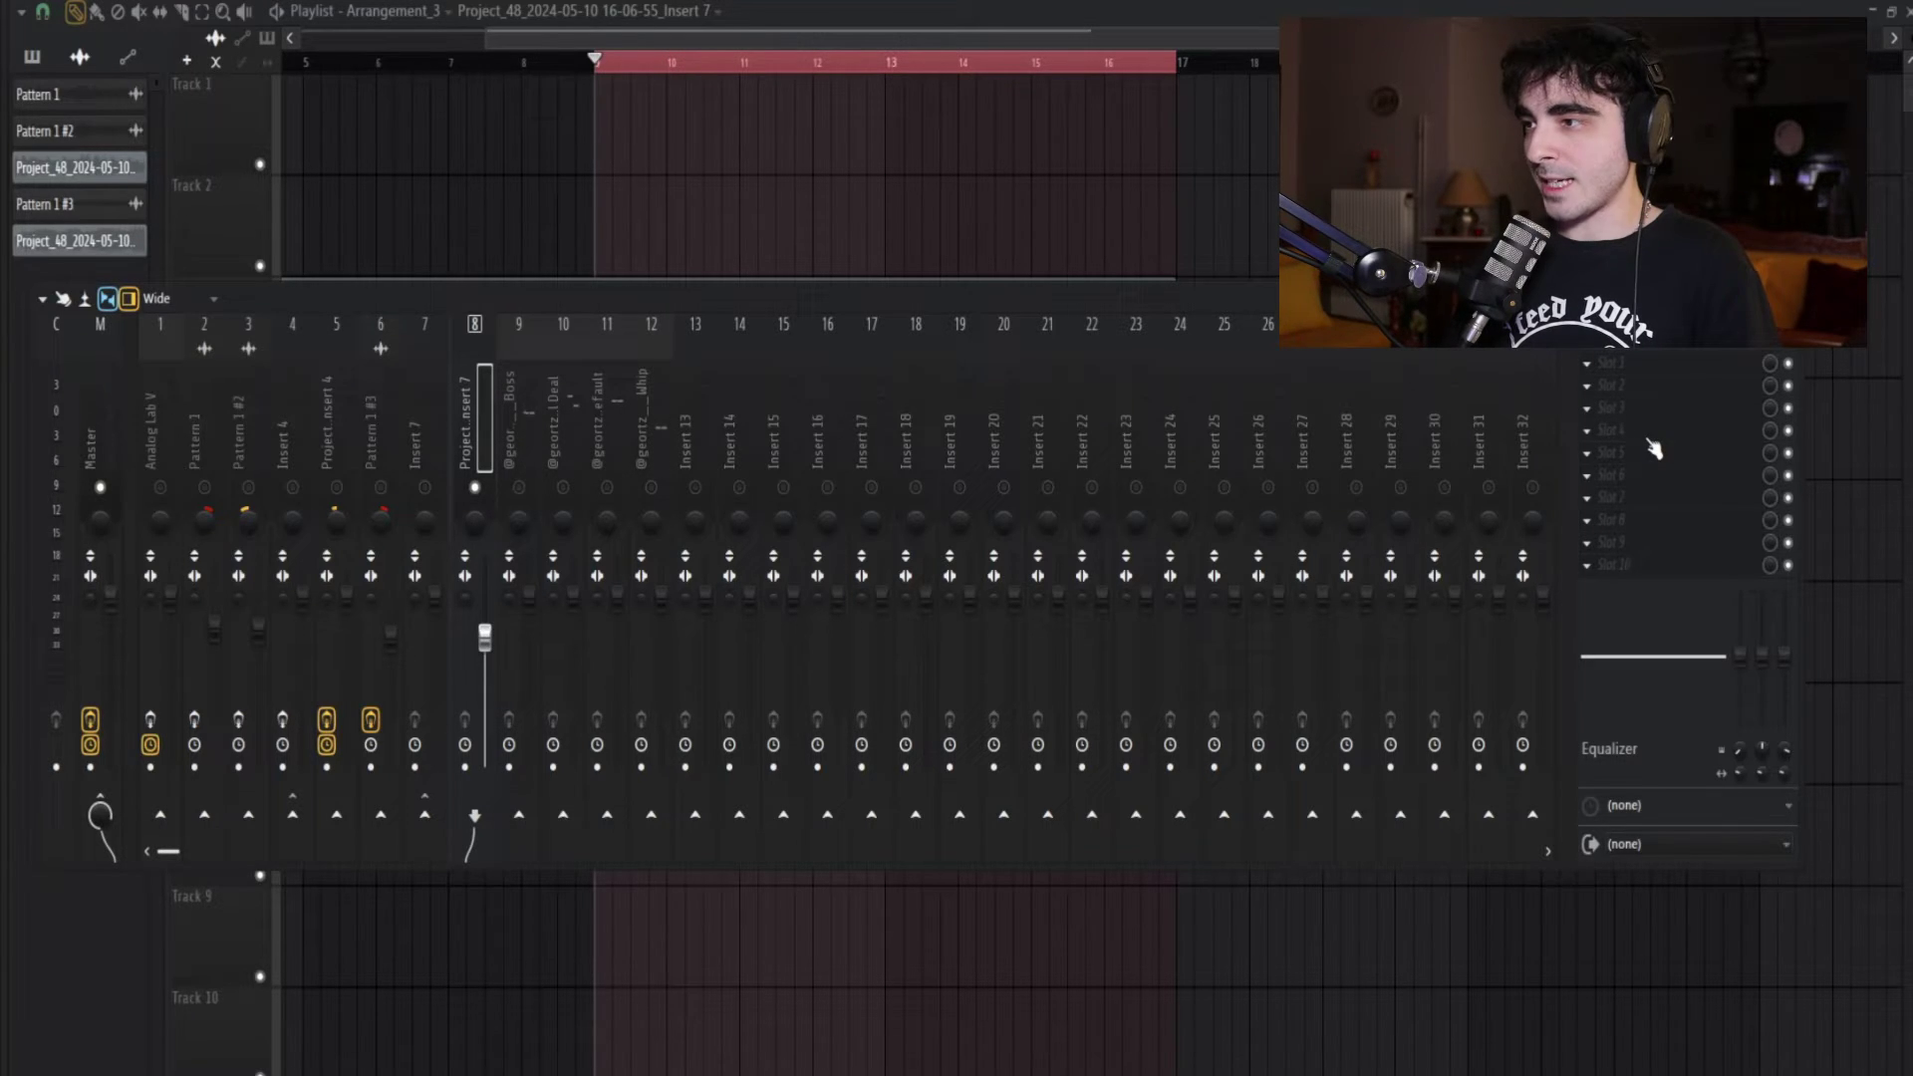
# Step: Add Fruity parametric EQ 2 to track 8's Slot 1 and turn band 1 into a low cut
pyautogui.click(1639, 375)
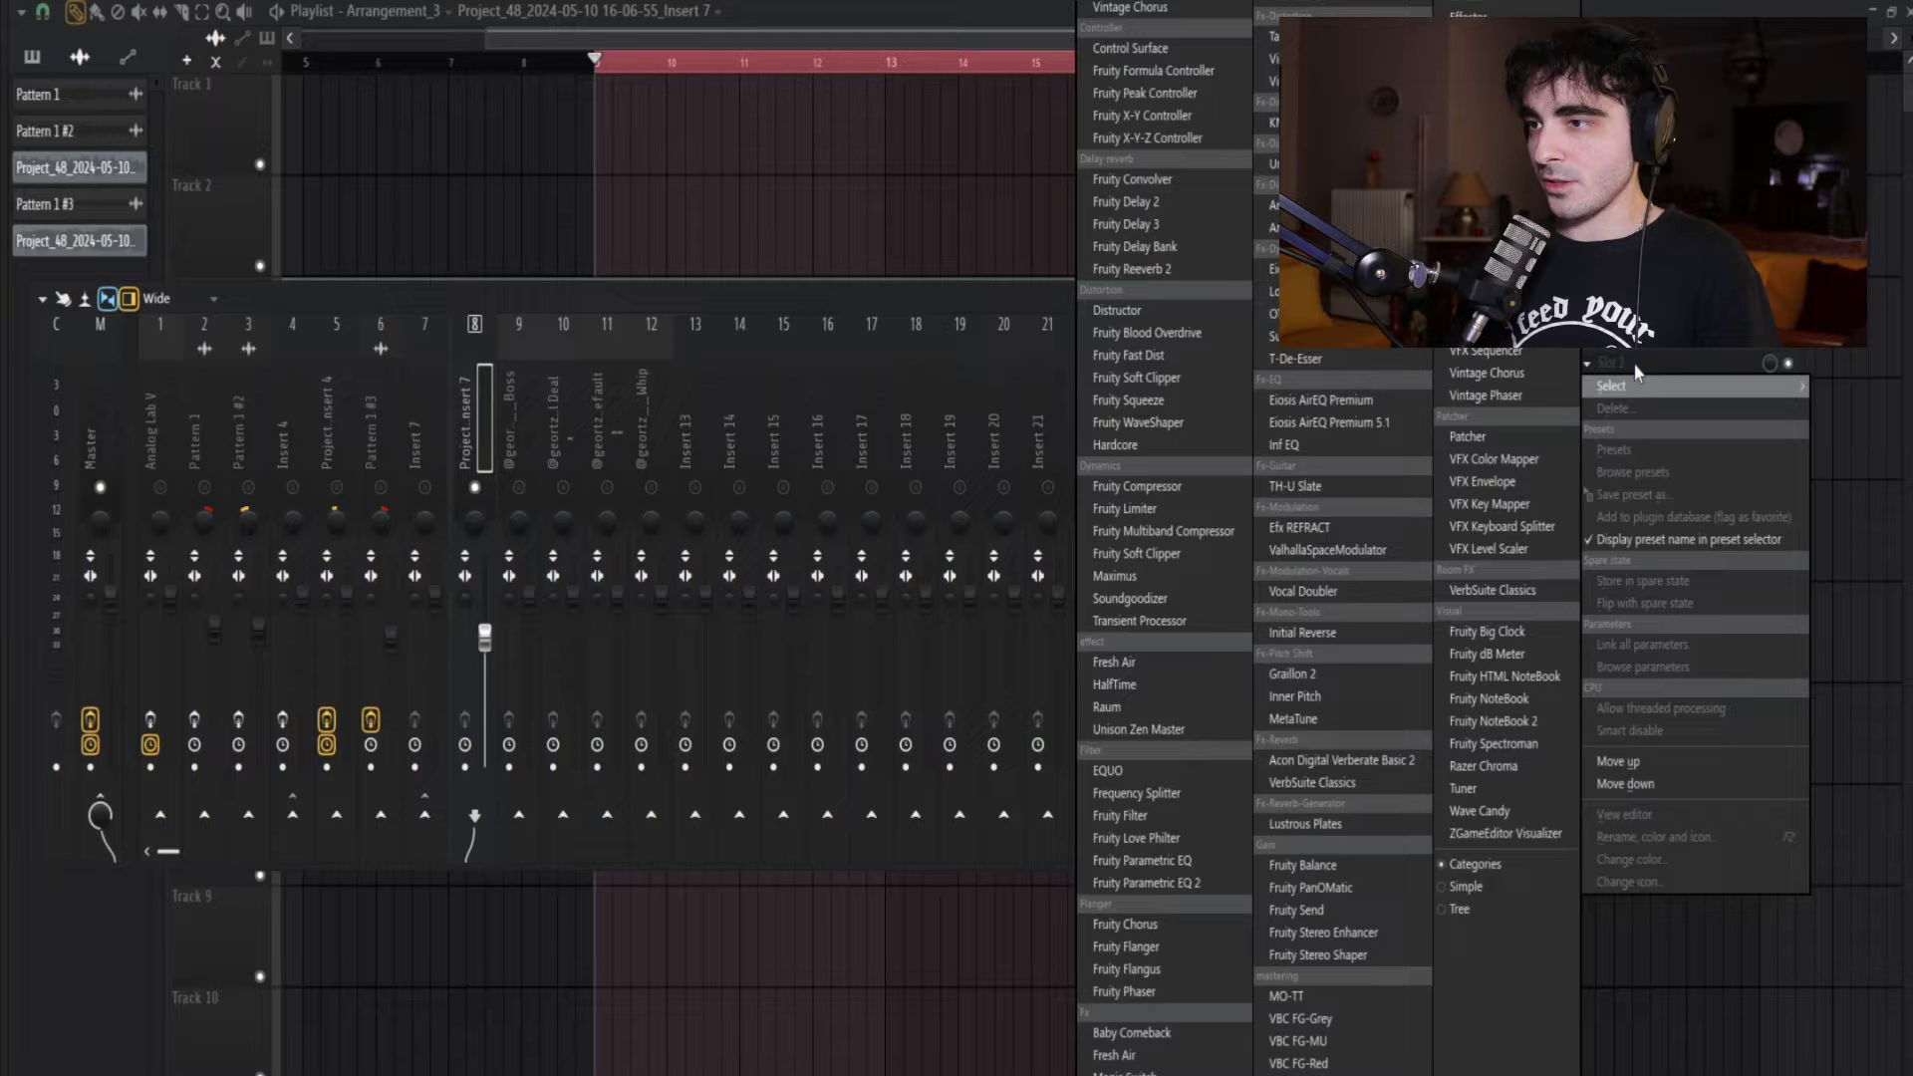
pyautogui.click(1164, 666)
pyautogui.moveTo(659, 206); pyautogui.dragTo(1053, 225)
pyautogui.moveTo(731, 422); pyautogui.dragTo(858, 423)
pyautogui.press('space')
pyautogui.press('space')
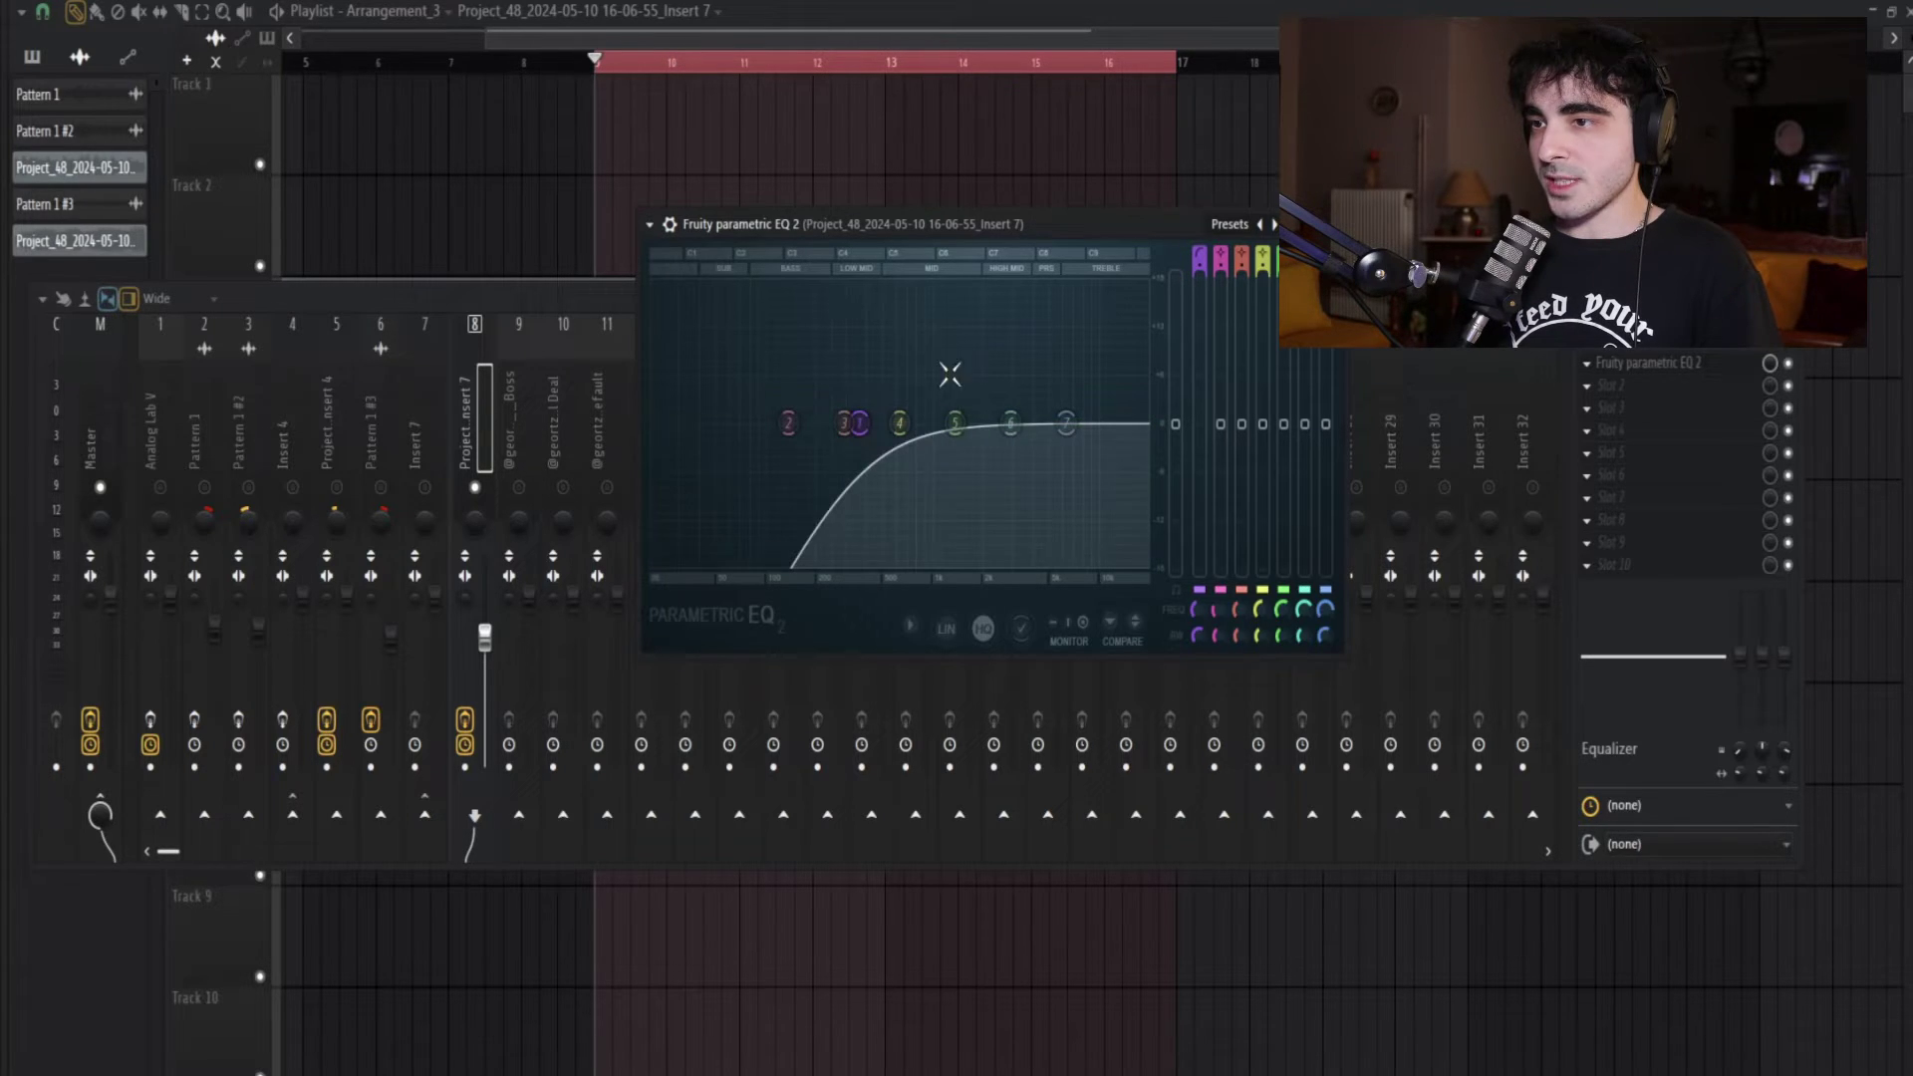
# Step: Tune the low cut to about 57Hz and dip band 3 slightly around 296Hz
pyautogui.scroll(-3, 863, 439)
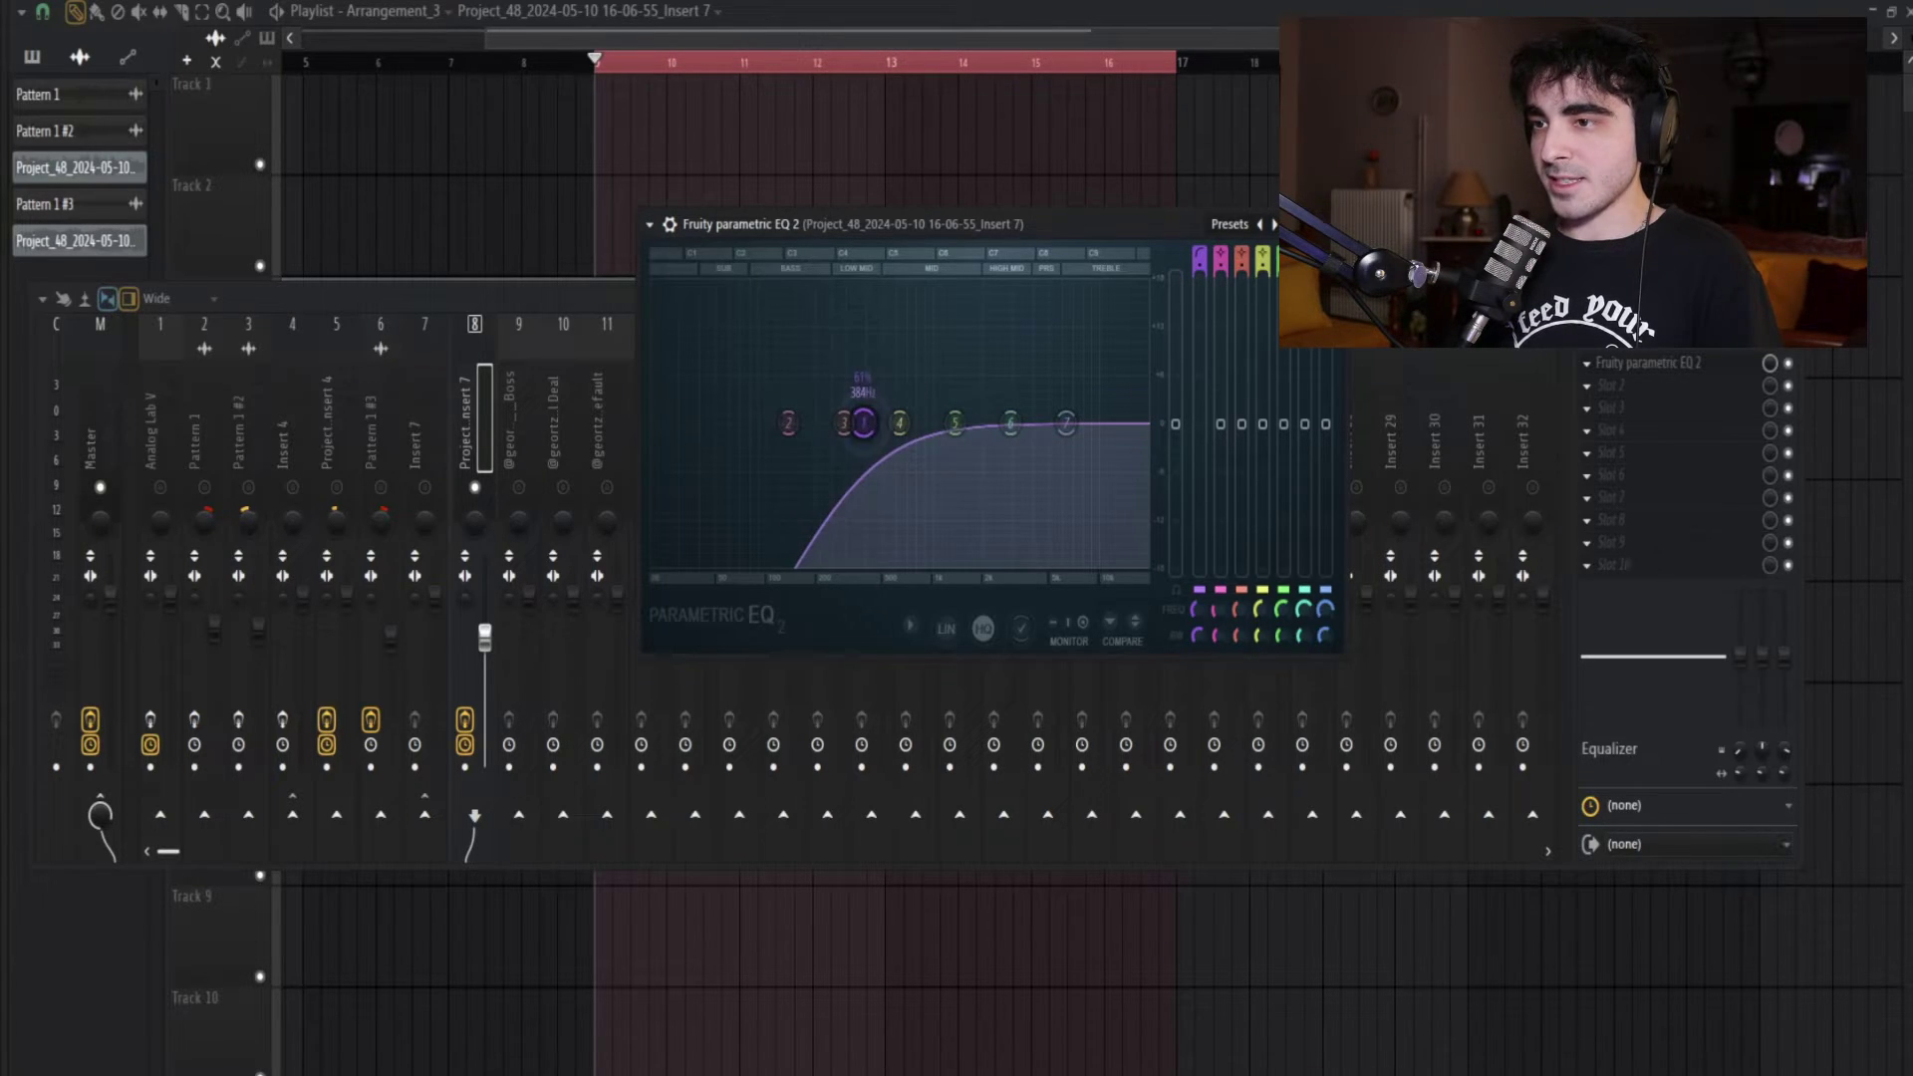
pyautogui.moveTo(863, 424); pyautogui.dragTo(811, 560)
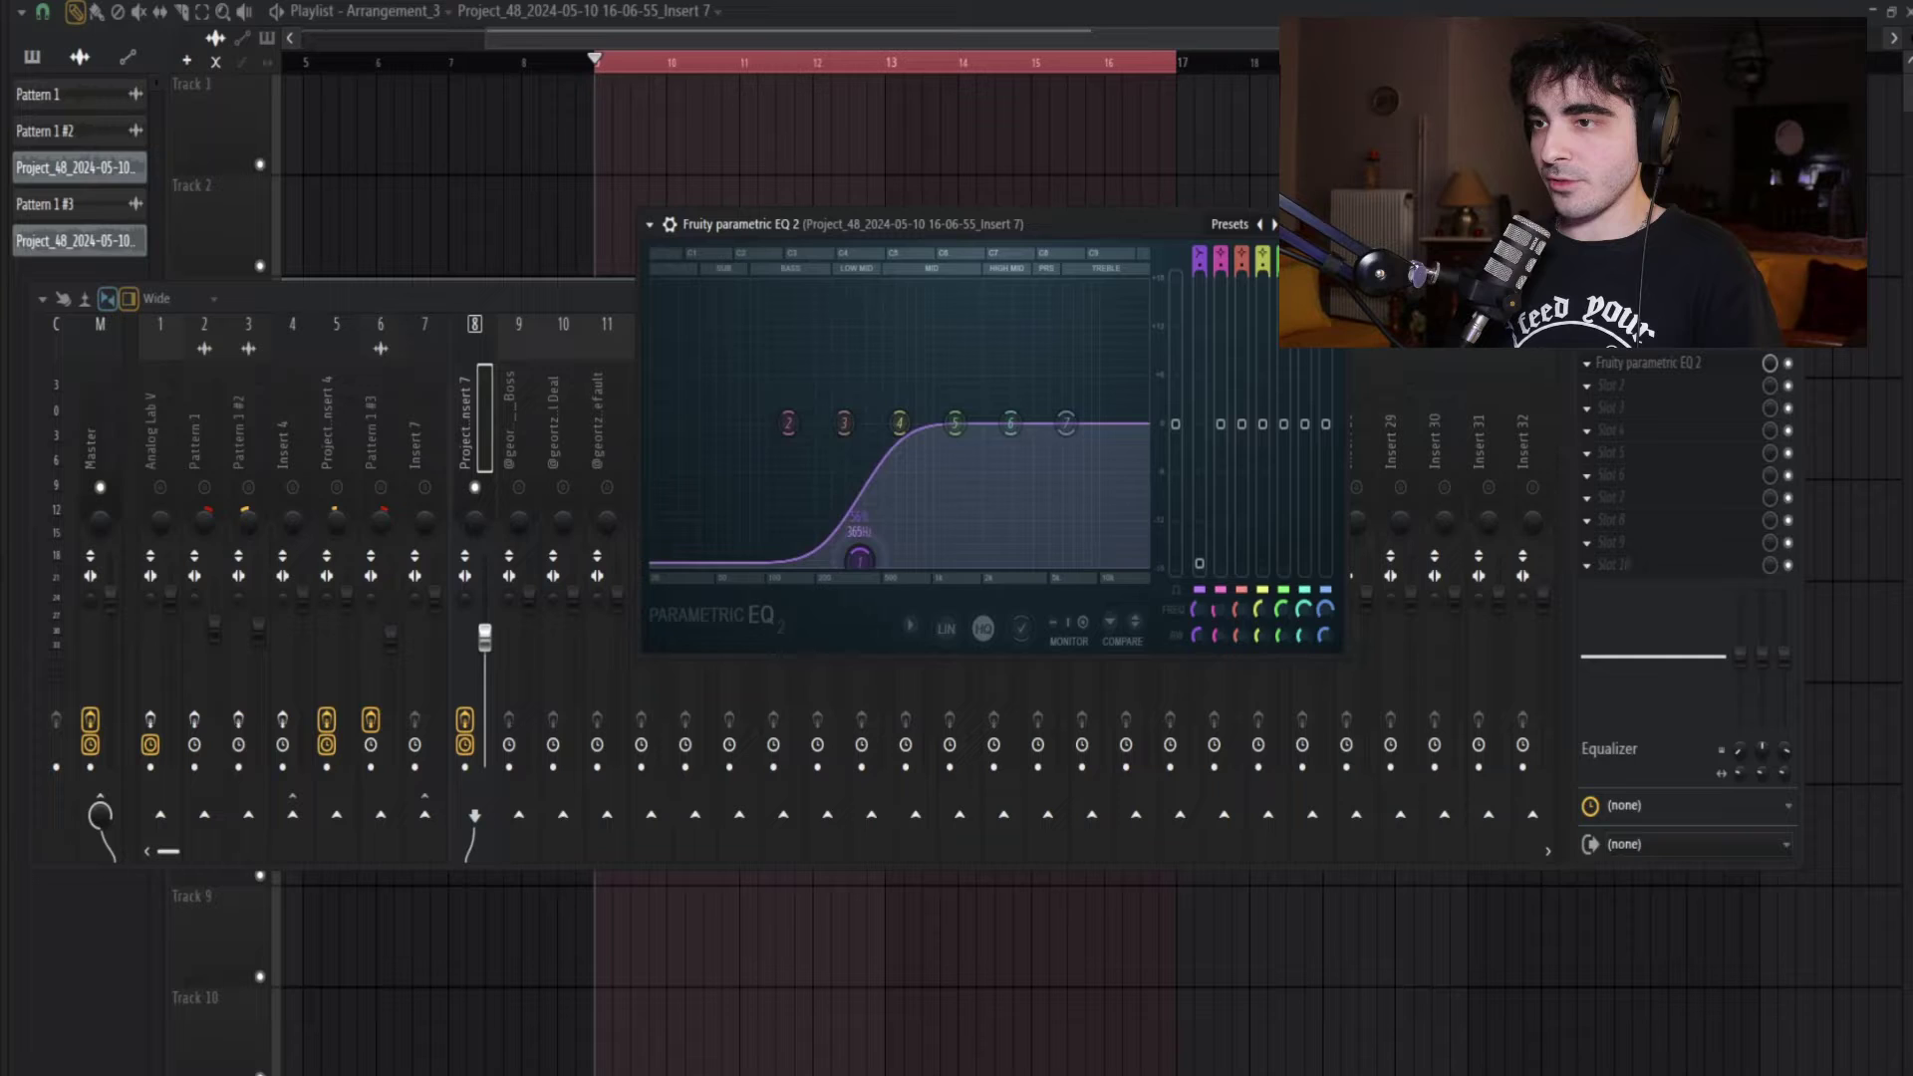
pyautogui.press('space')
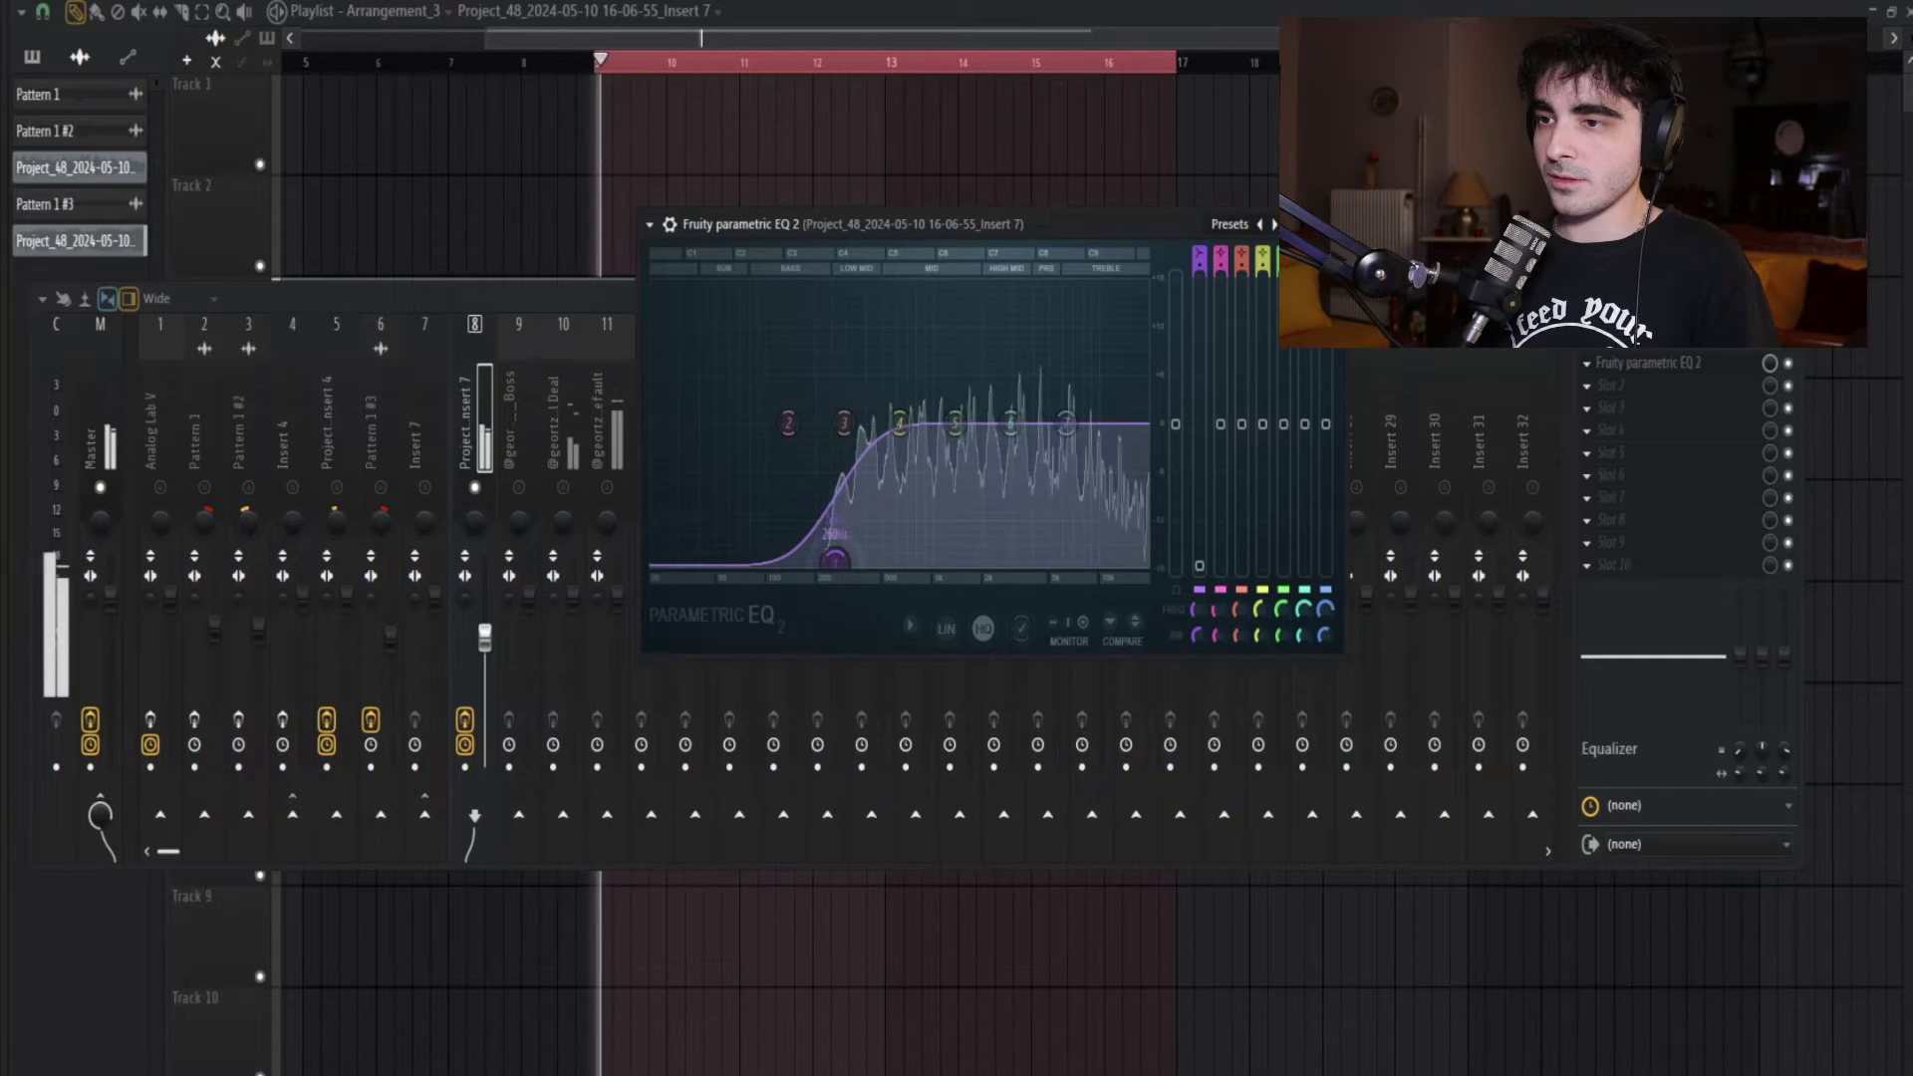
pyautogui.moveTo(814, 560); pyautogui.dragTo(922, 564)
pyautogui.press('space')
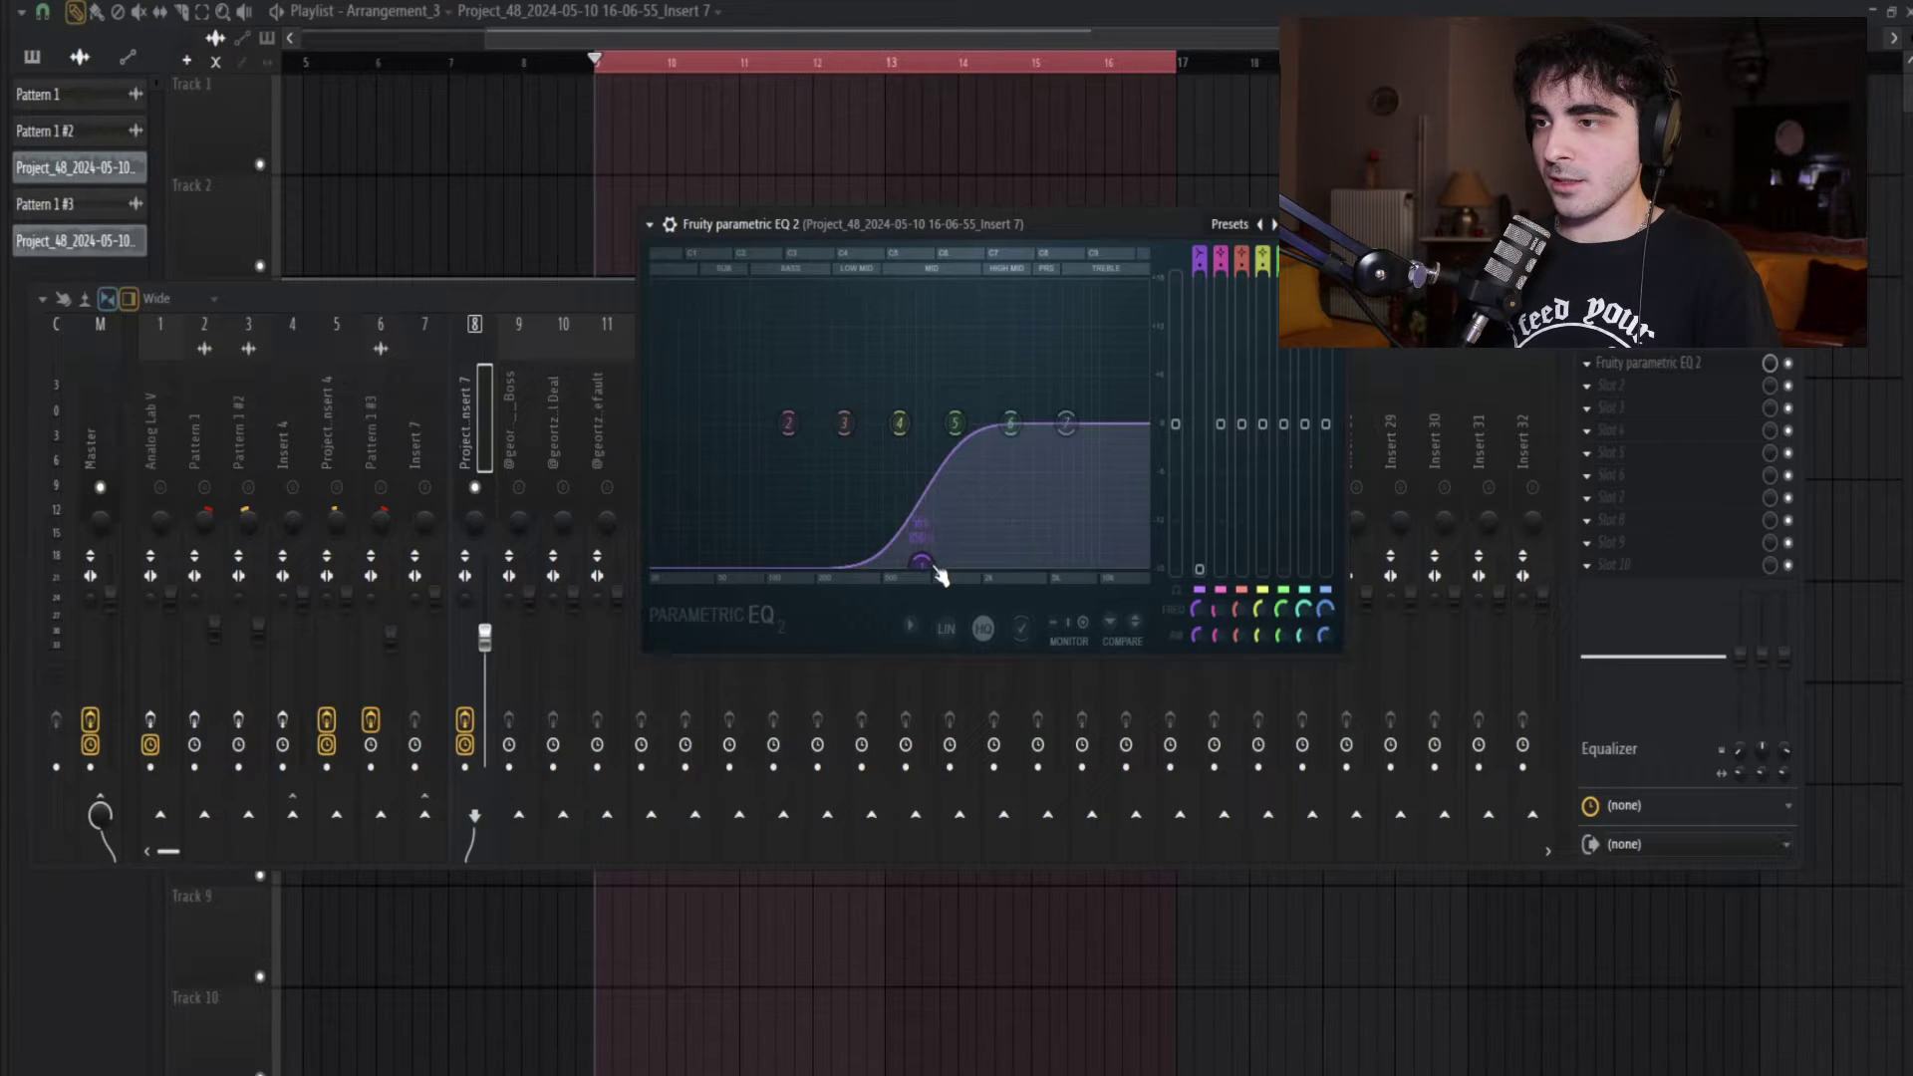
pyautogui.press('space')
pyautogui.moveTo(921, 563); pyautogui.dragTo(783, 561)
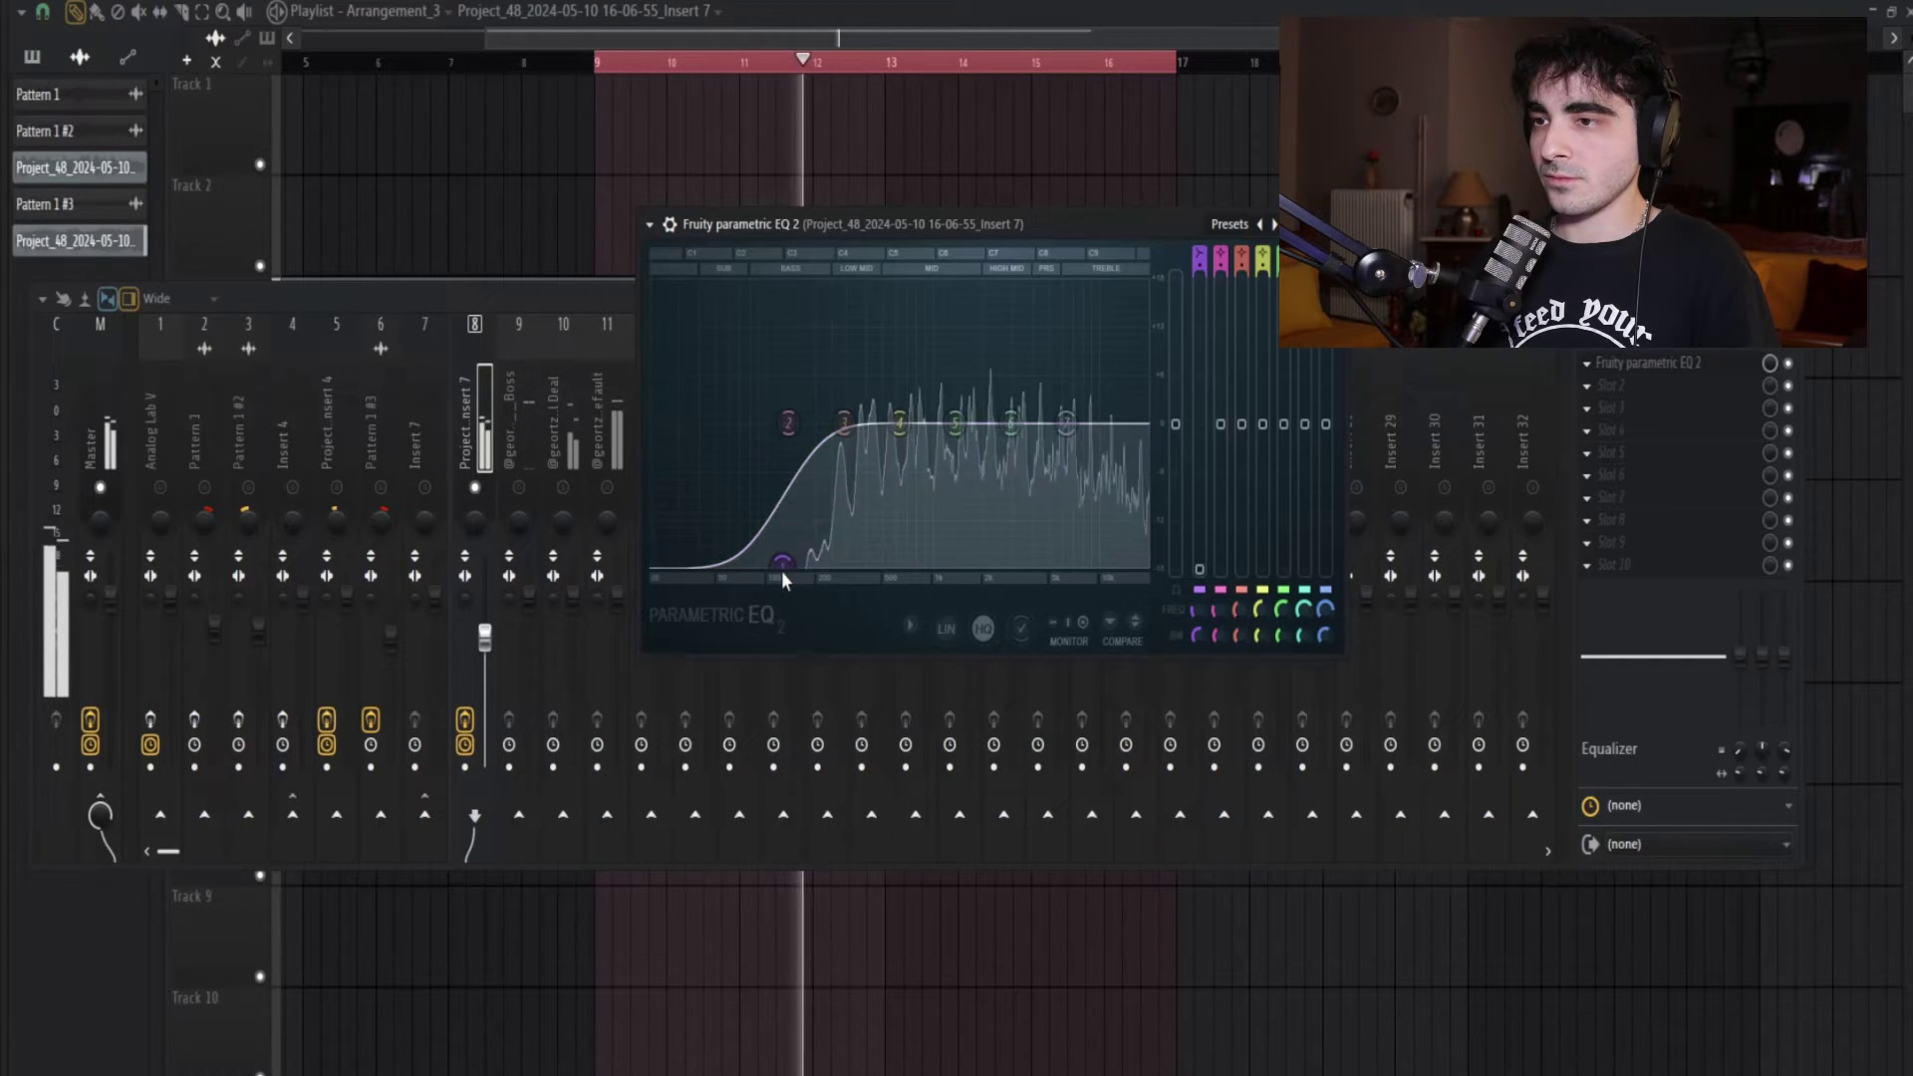
pyautogui.moveTo(844, 423); pyautogui.dragTo(843, 429)
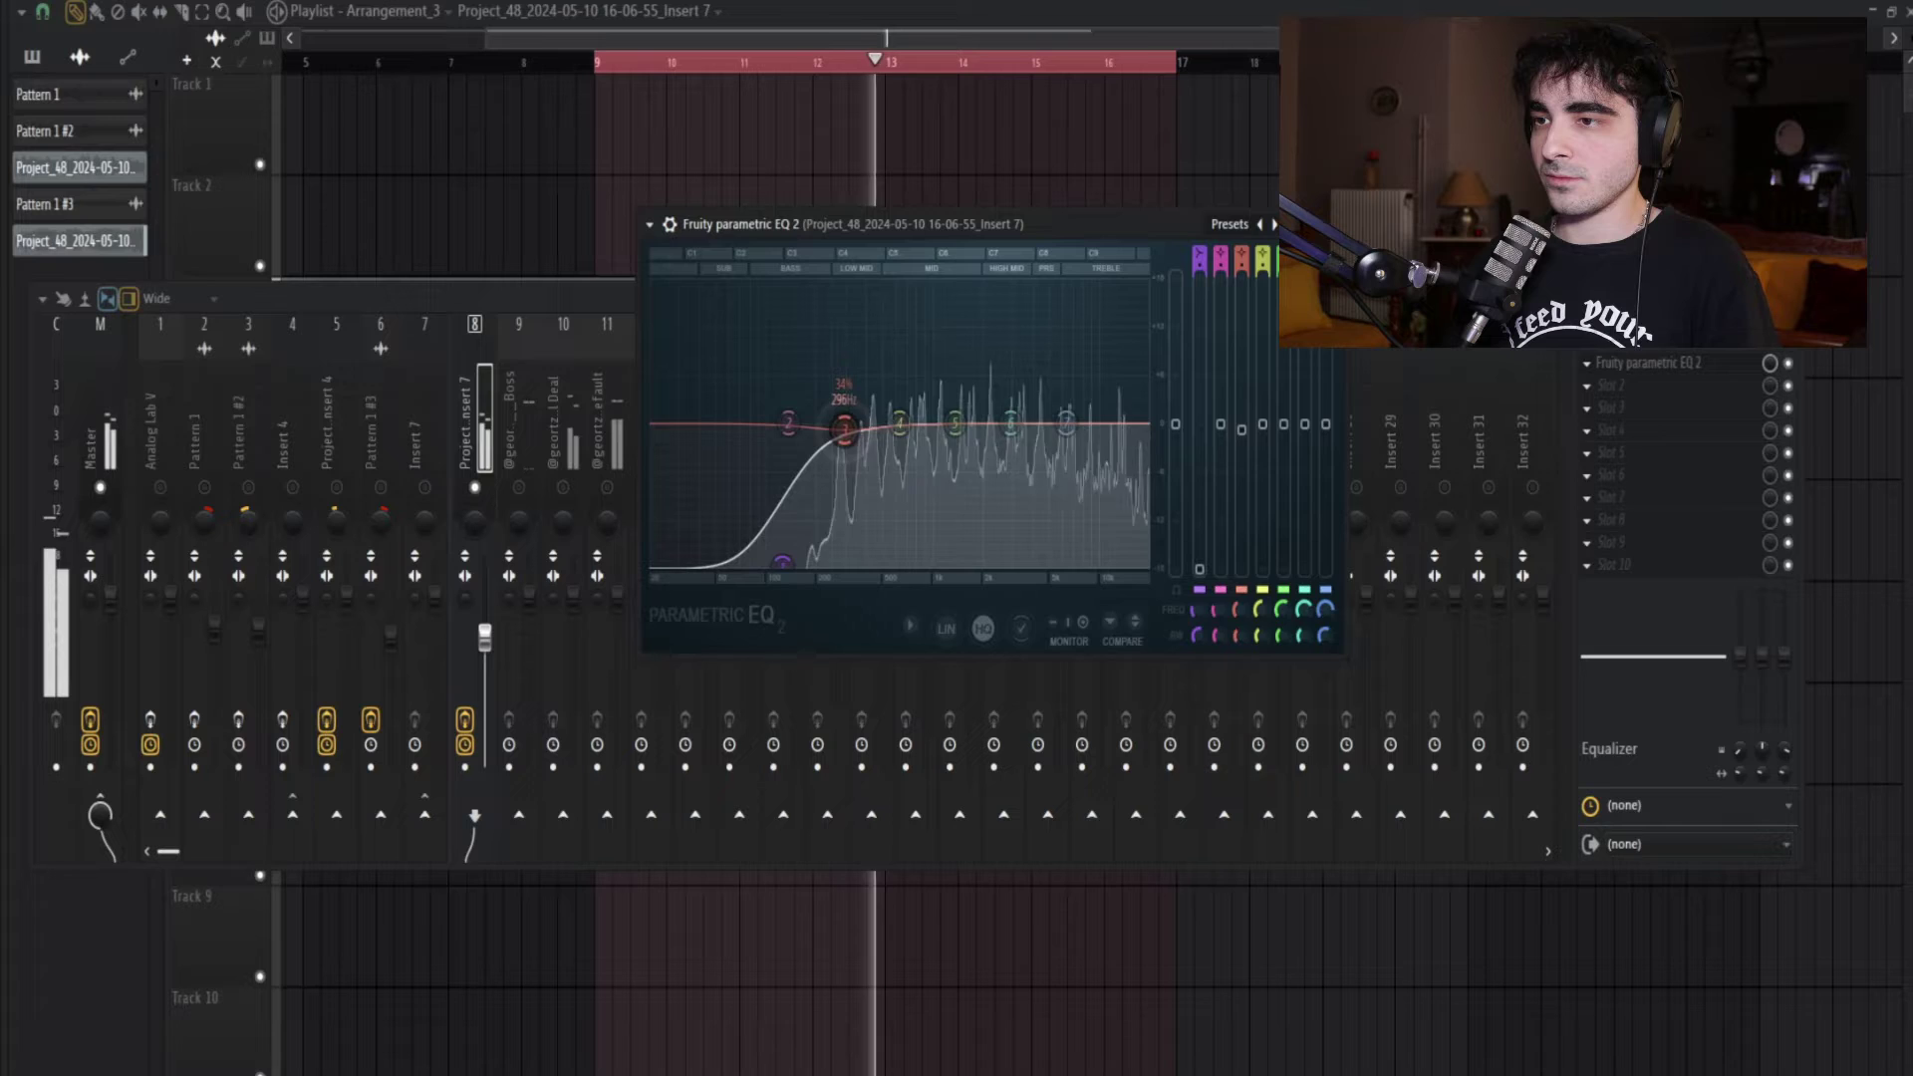
pyautogui.press('space')
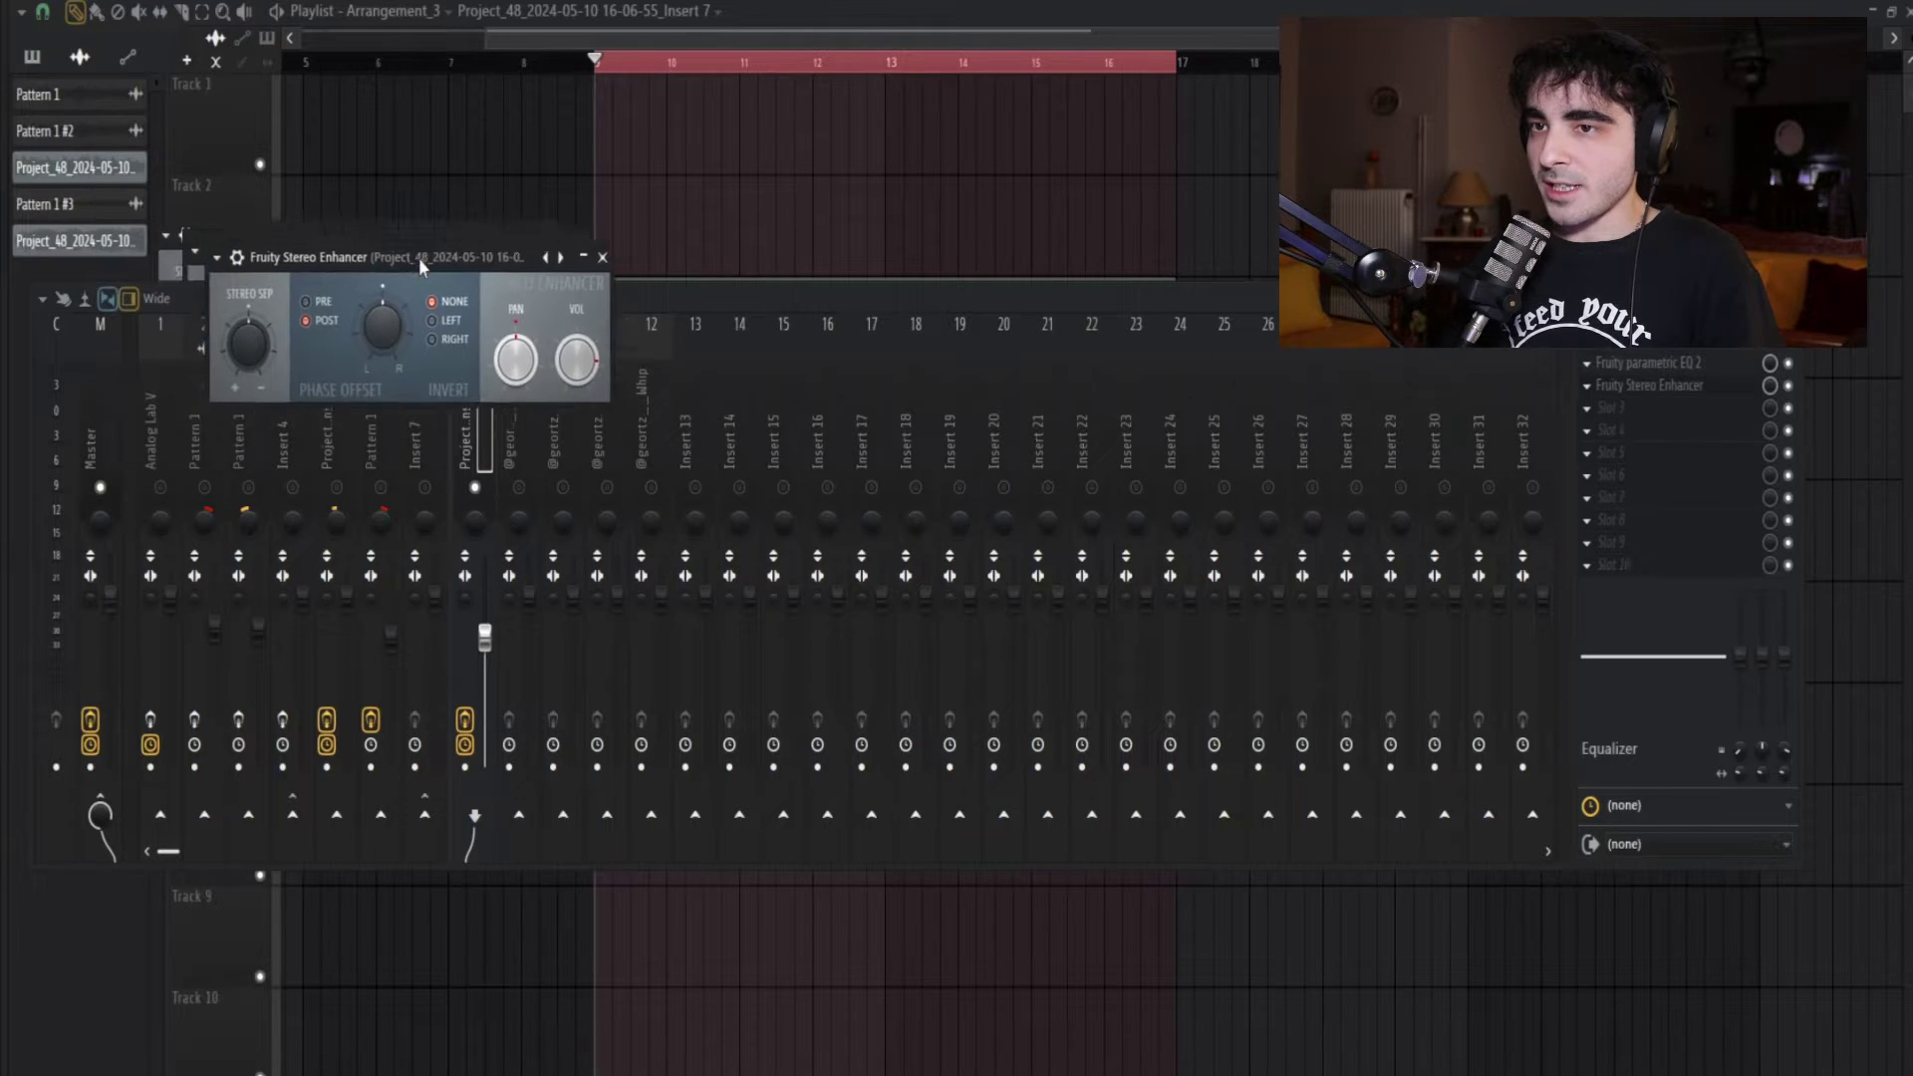
# Step: Narrow the Fruity Stereo Enhancer's stereo separation slightly, audition the loop, then select insert 9
pyautogui.moveTo(418, 257); pyautogui.dragTo(924, 326)
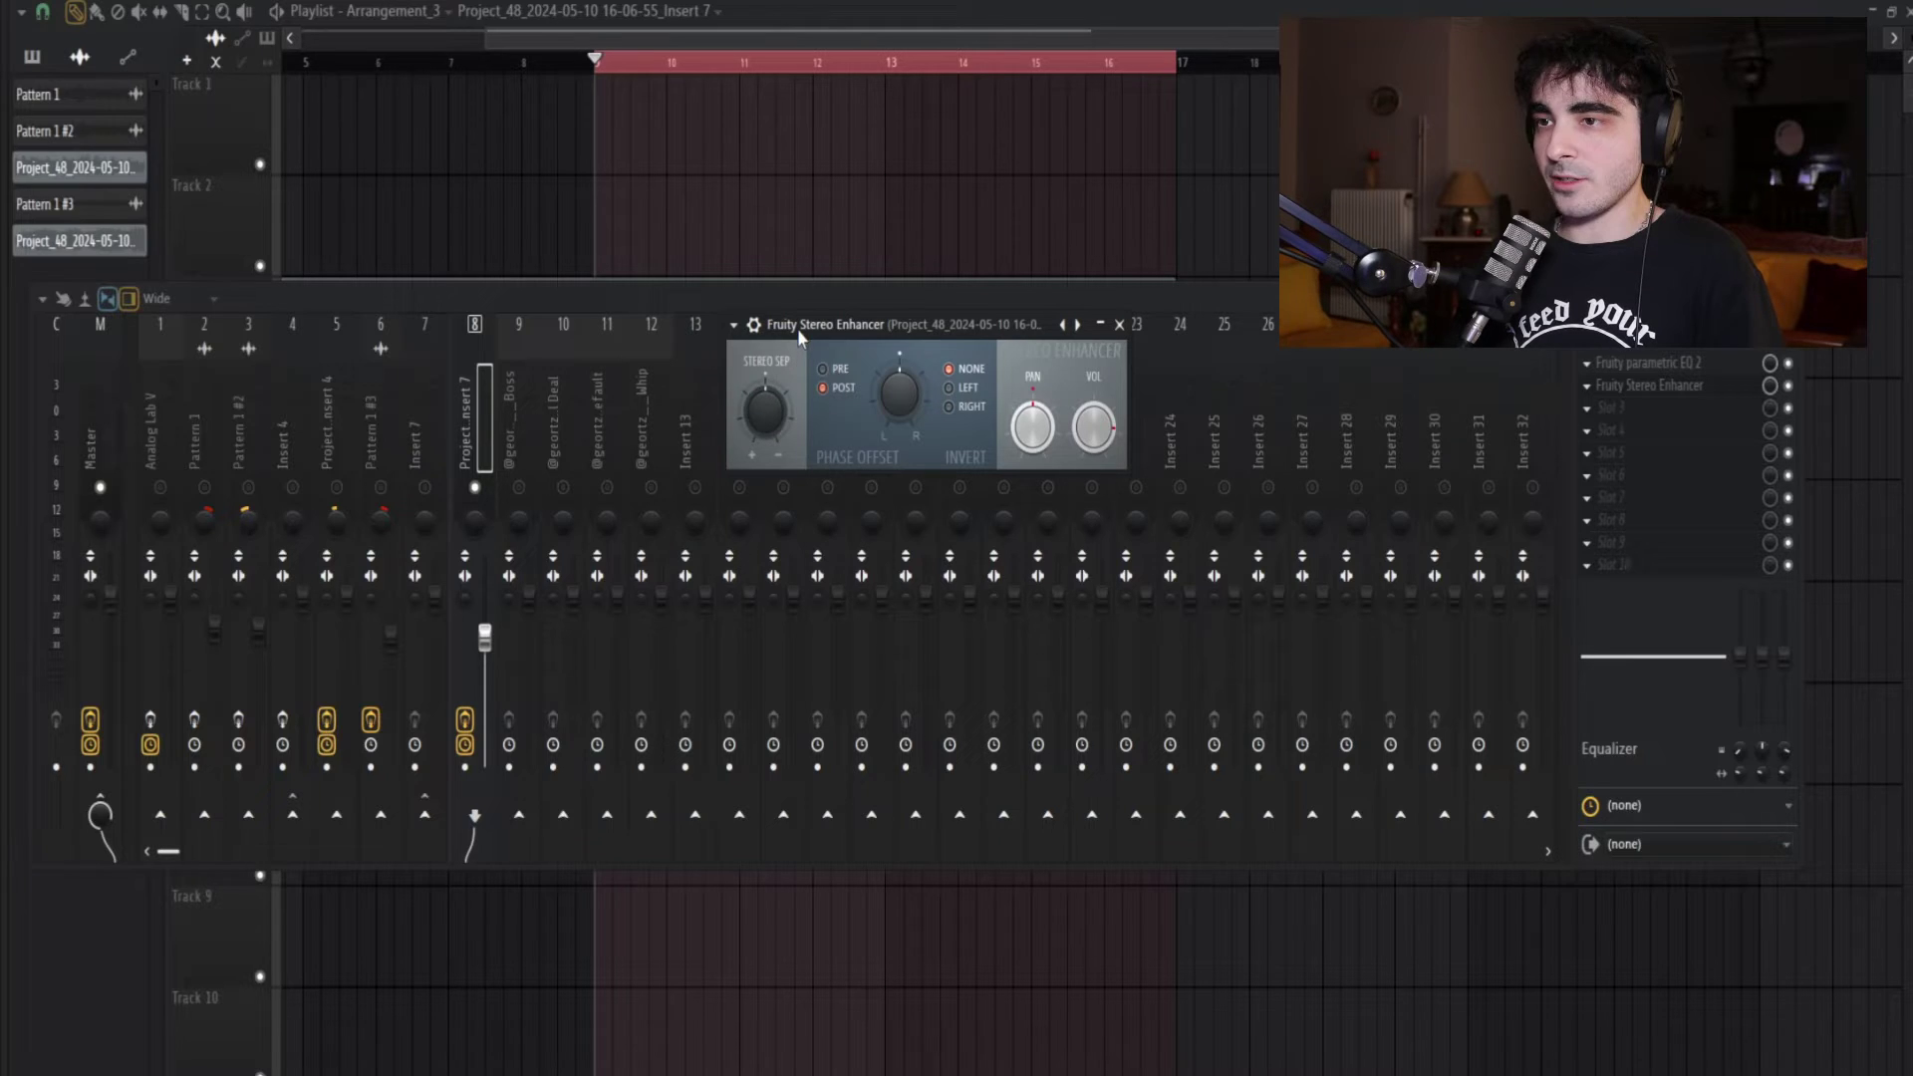
pyautogui.moveTo(793, 346); pyautogui.dragTo(794, 361)
pyautogui.press('space')
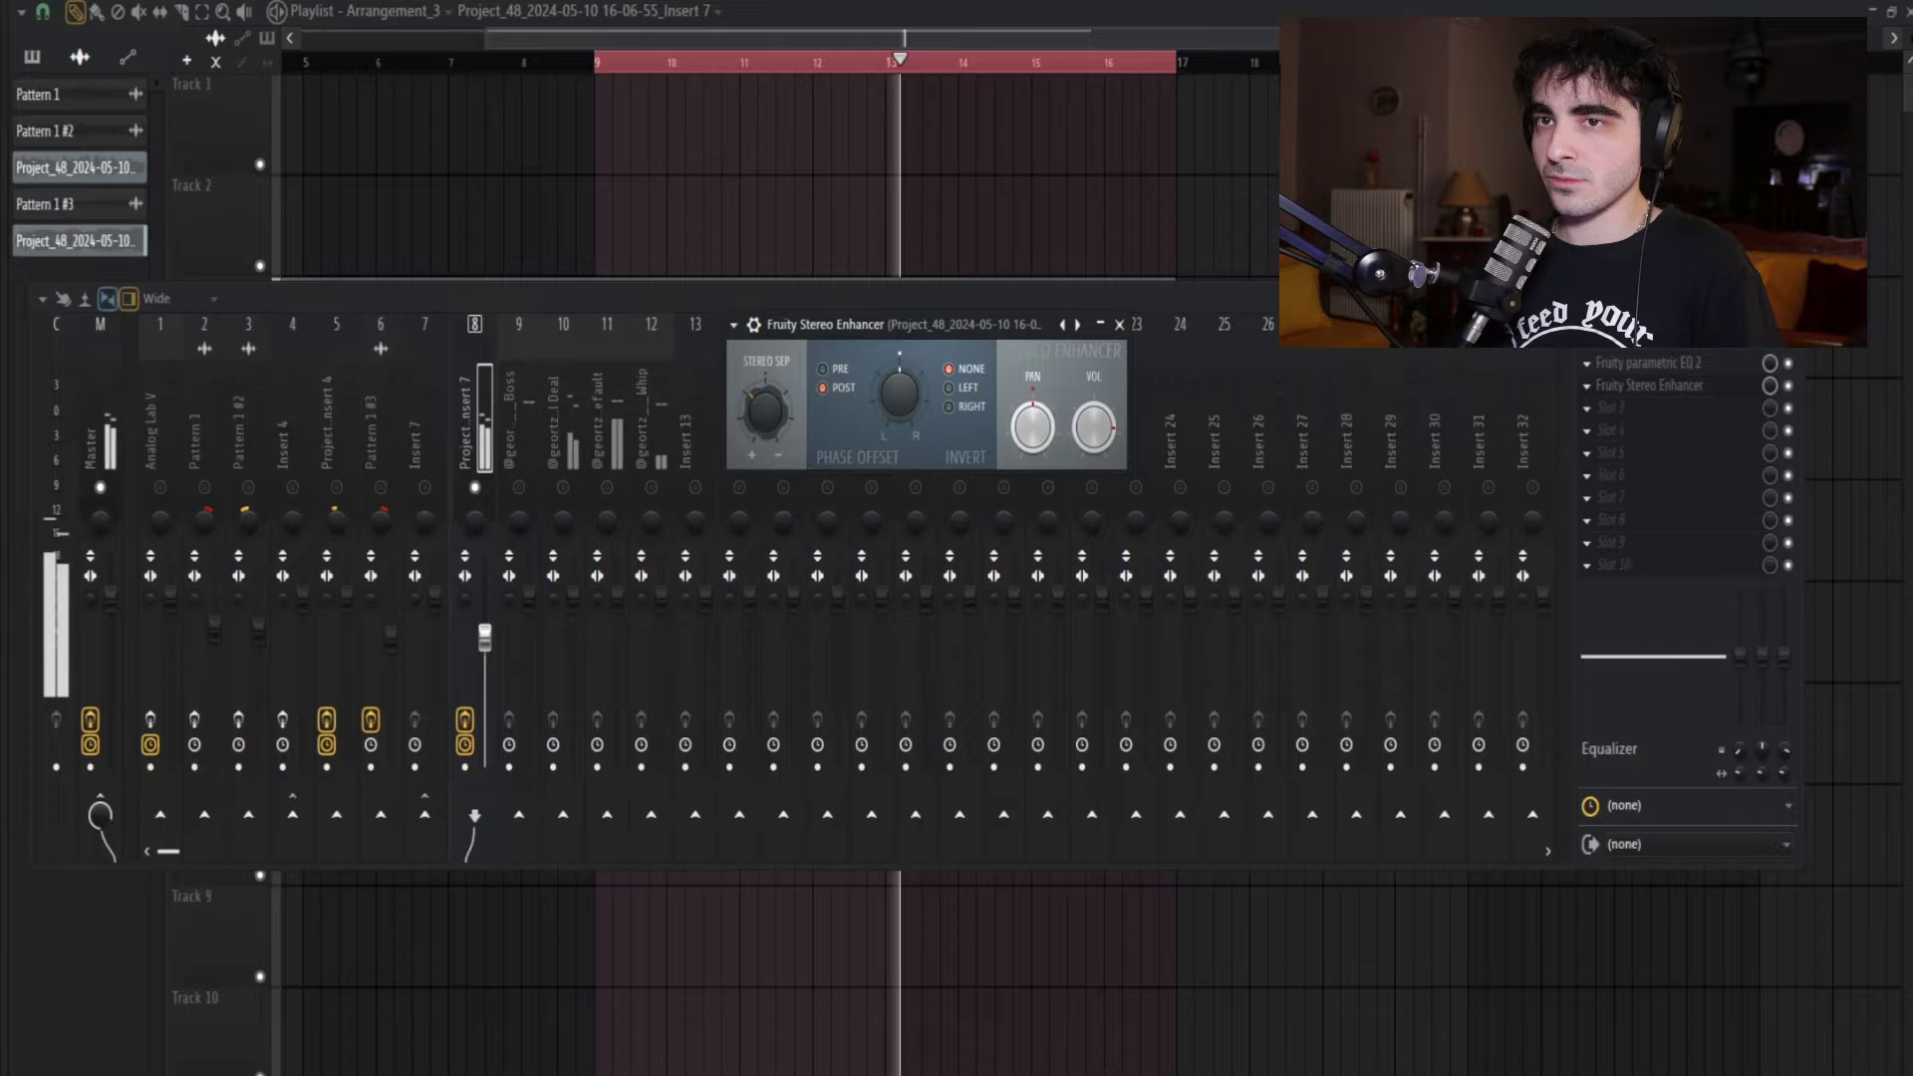
pyautogui.press('space')
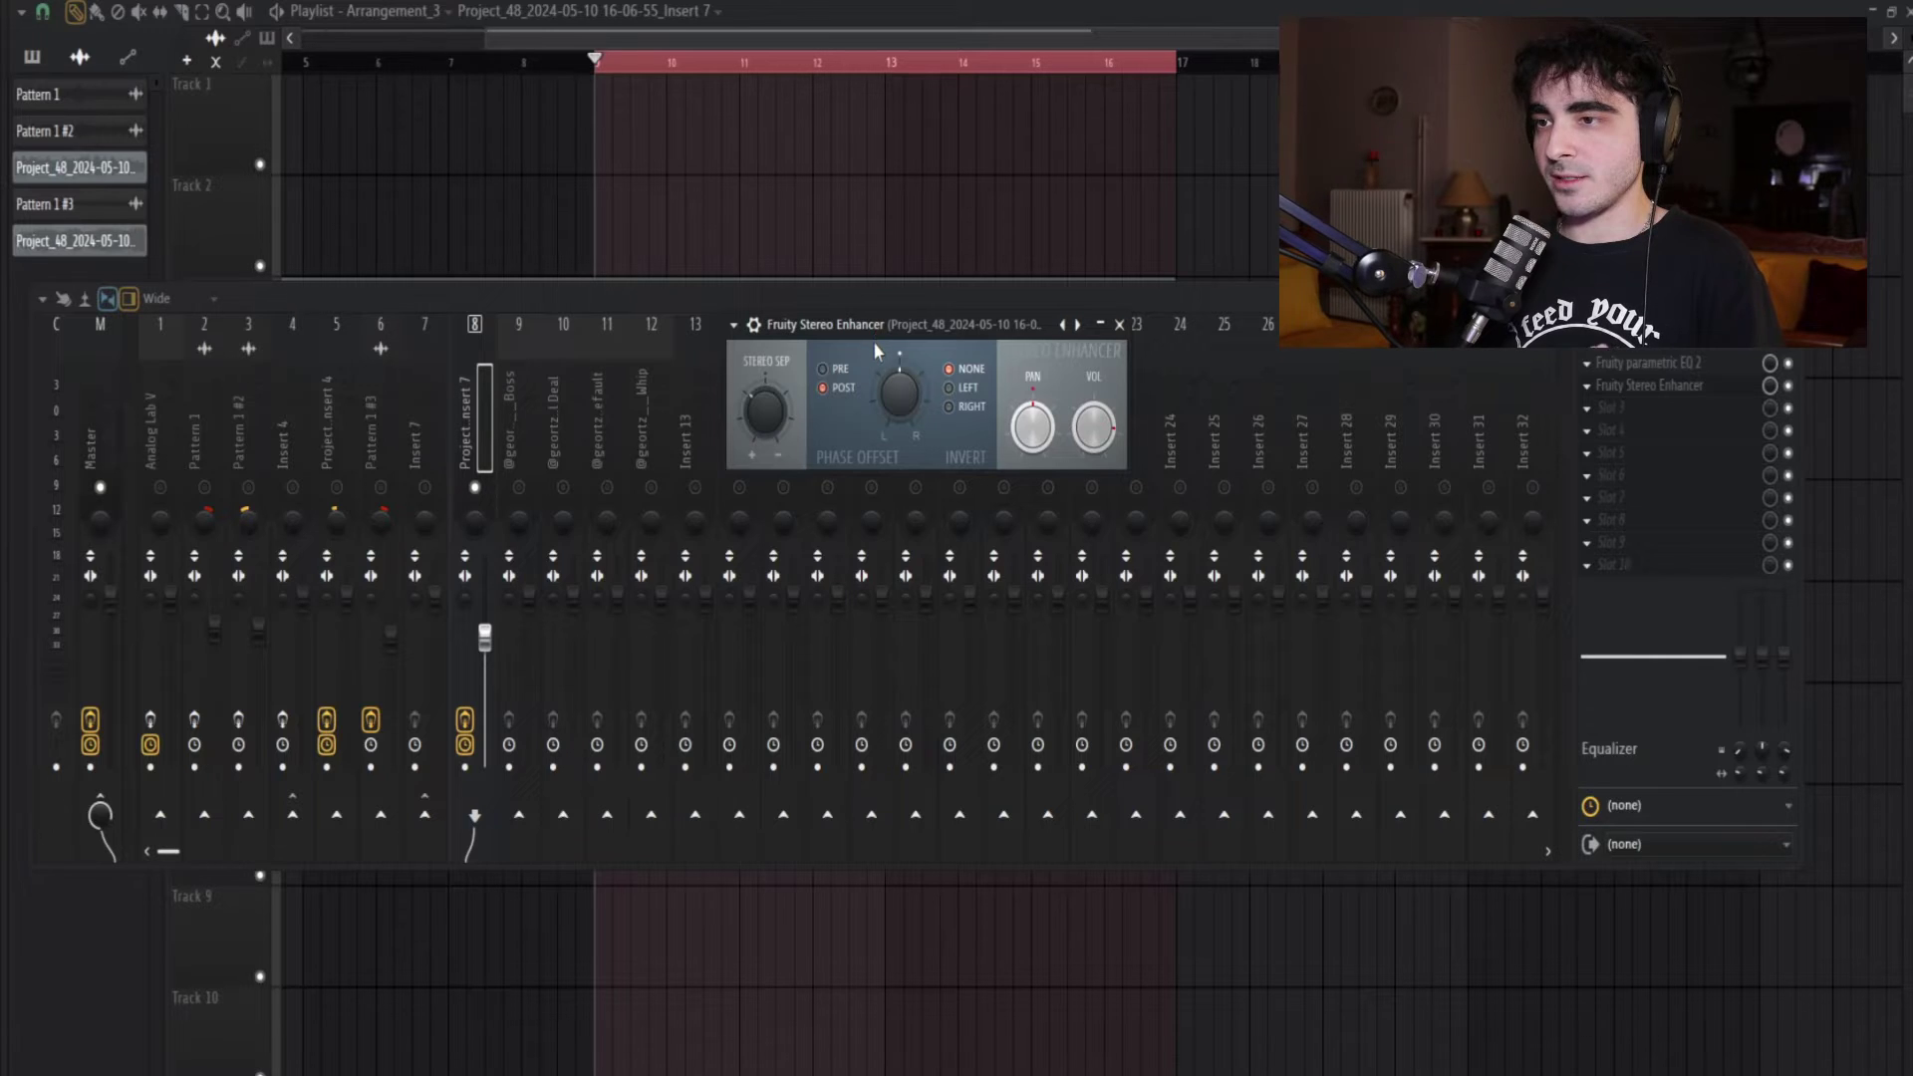
pyautogui.press('space')
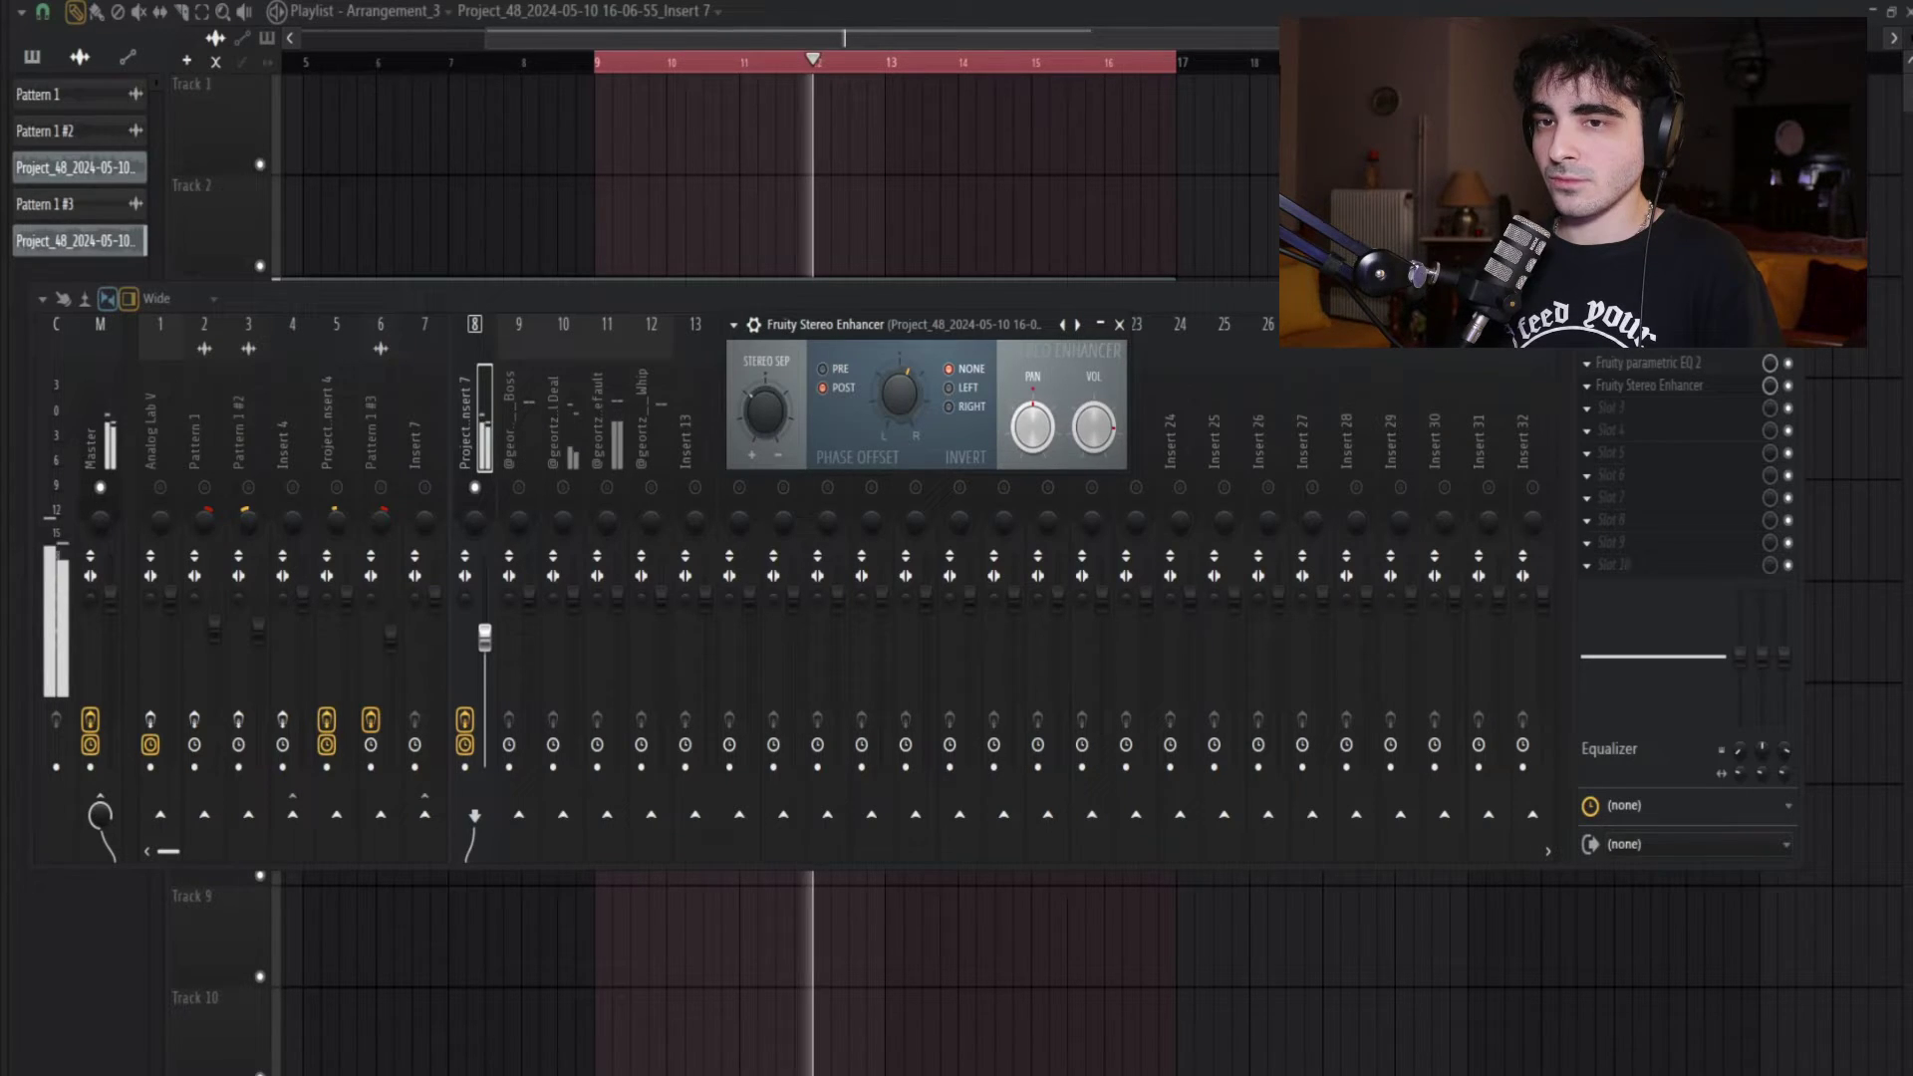
pyautogui.press('space')
pyautogui.click(514, 423)
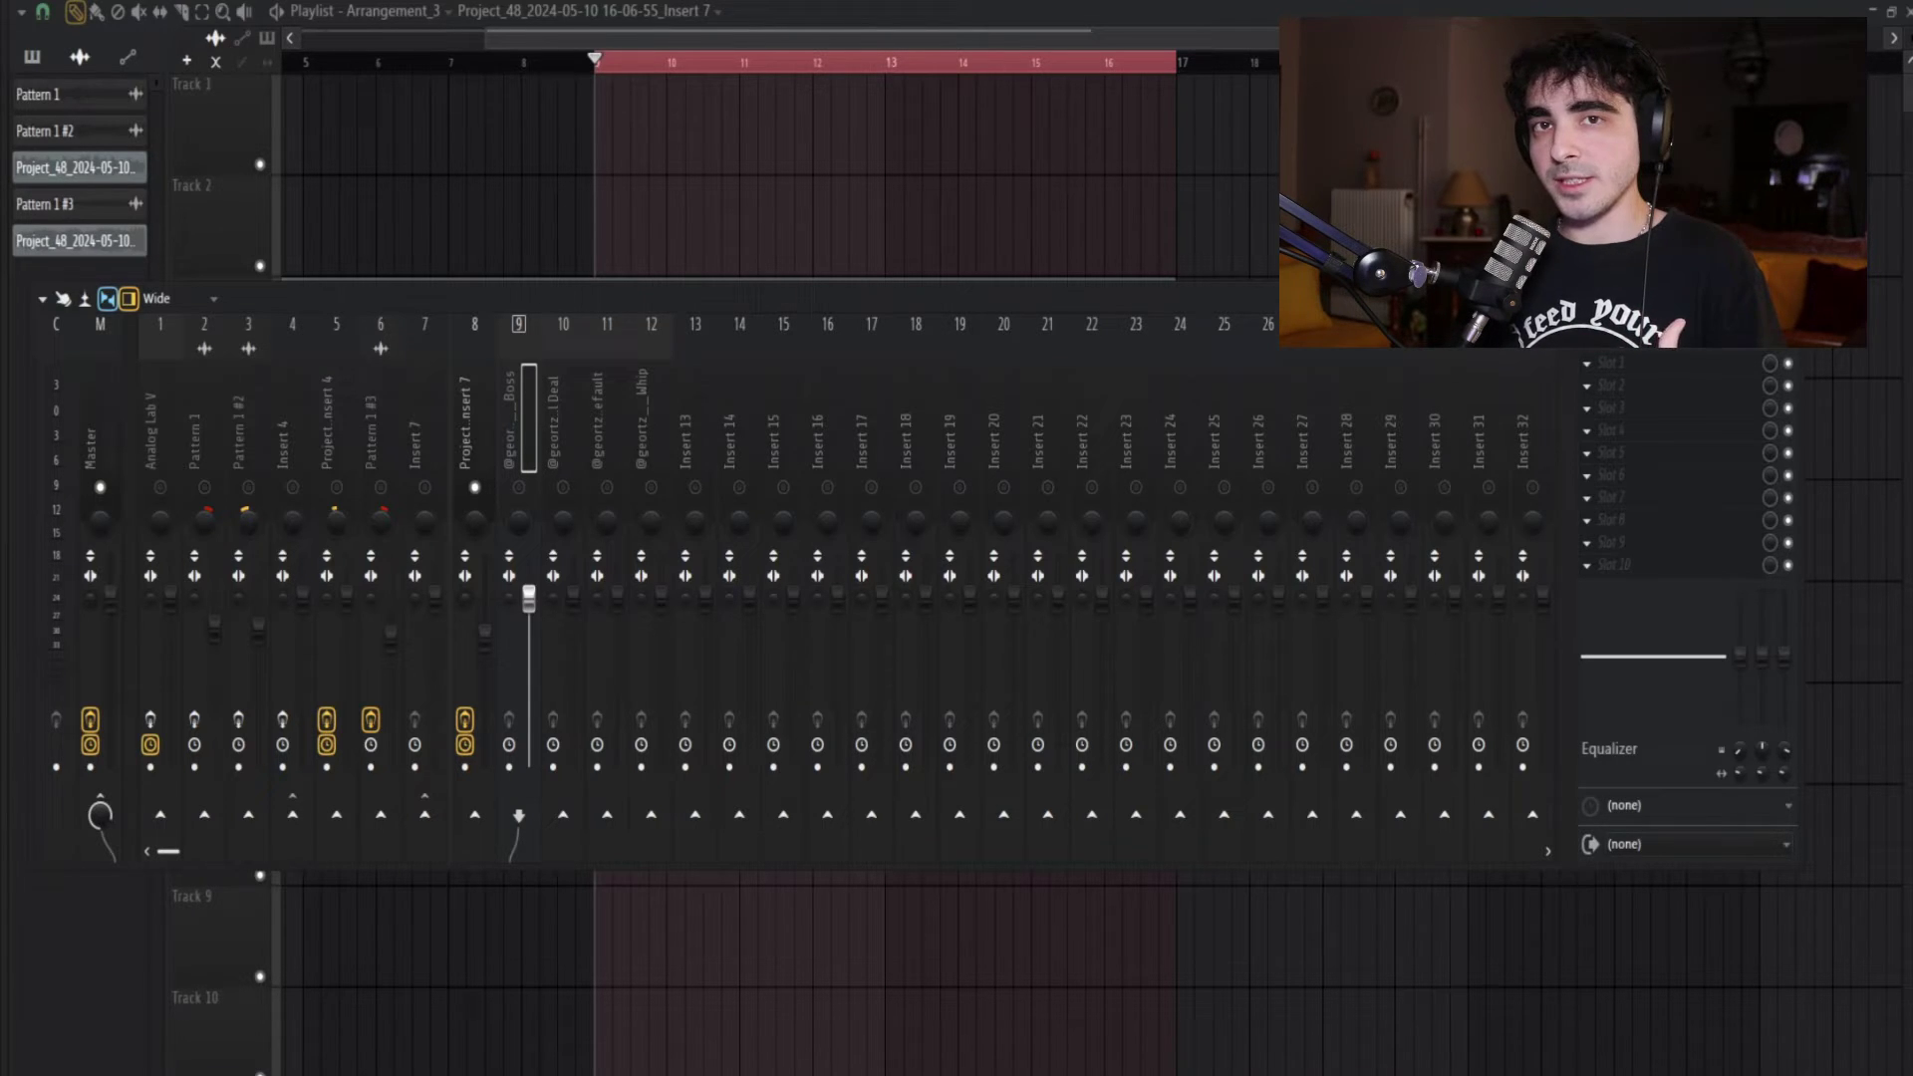
# Step: Show the Channel rack (F6) alongside the mixer
pyautogui.press('F6')
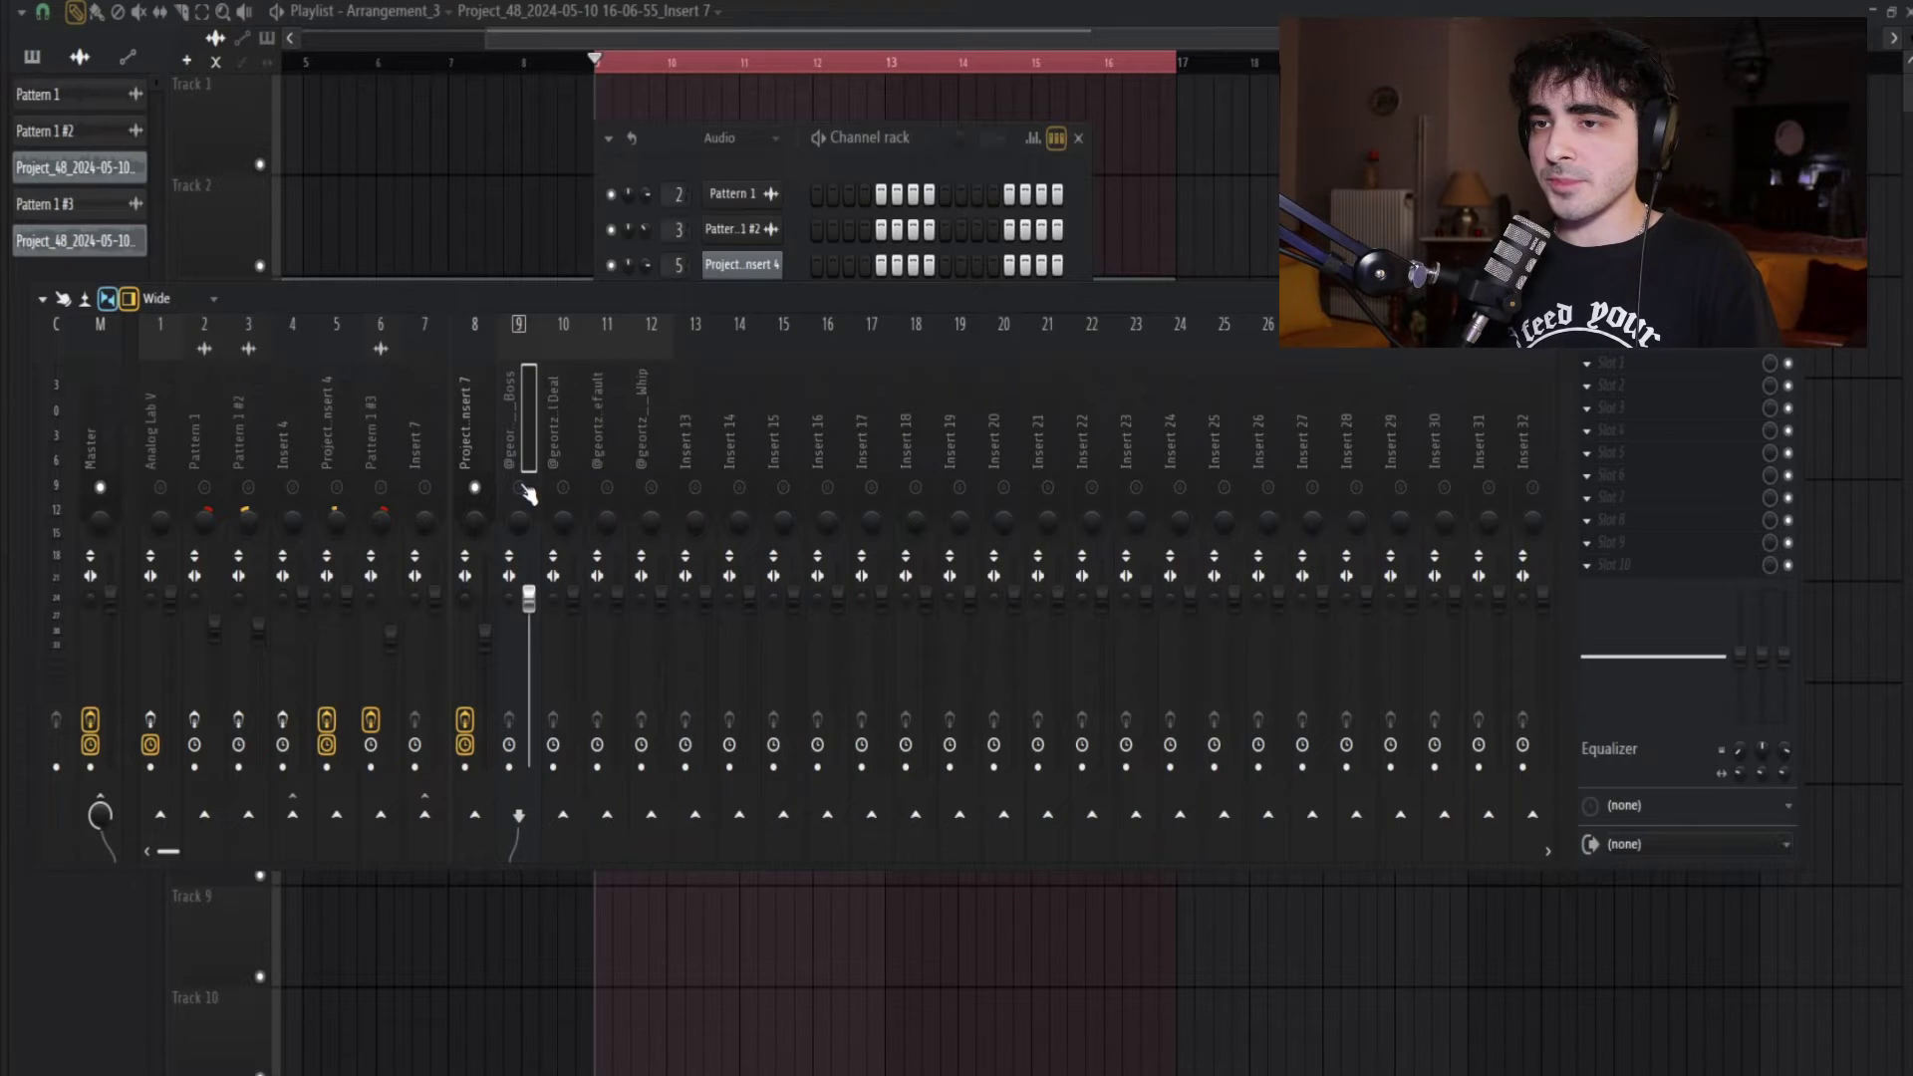
# Step: Audition mixer insert 11 and set the Channel rack filter to Unsorted to list all channels
pyautogui.press('space')
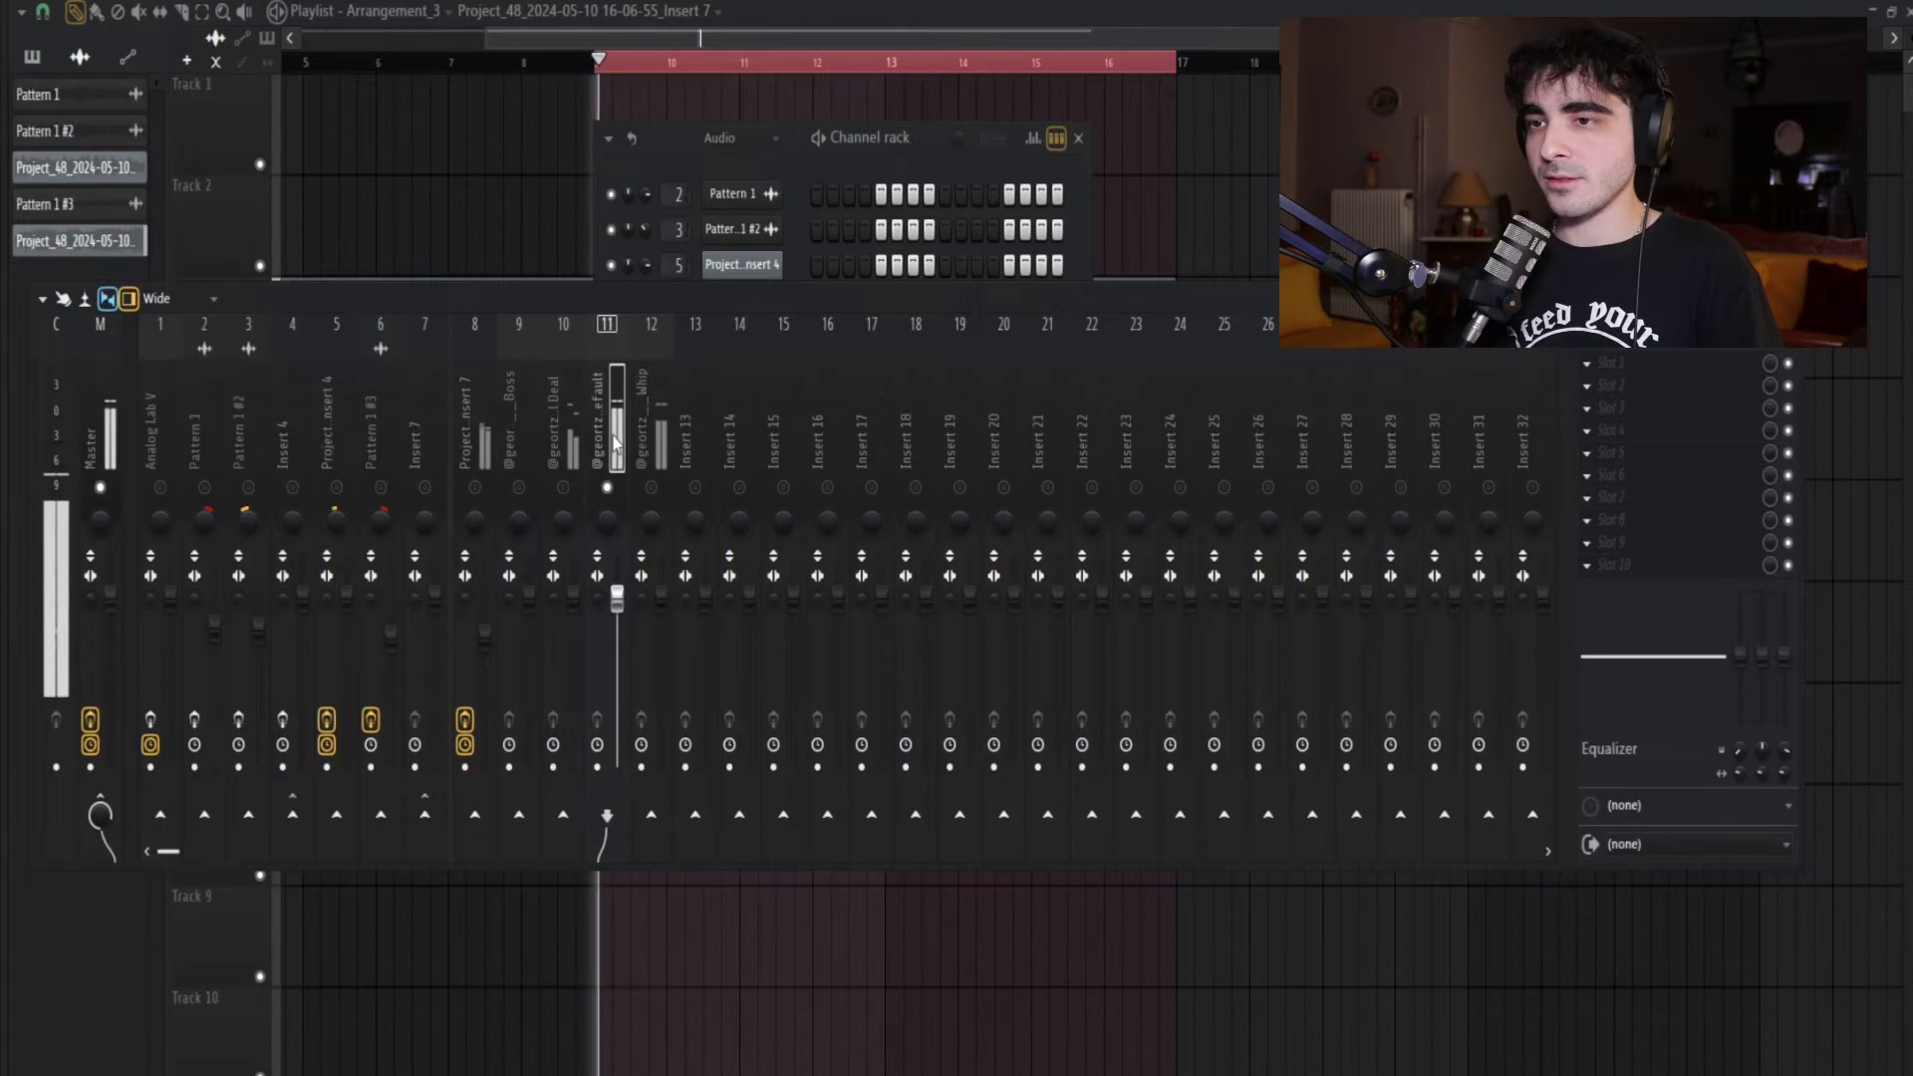
pyautogui.click(614, 438)
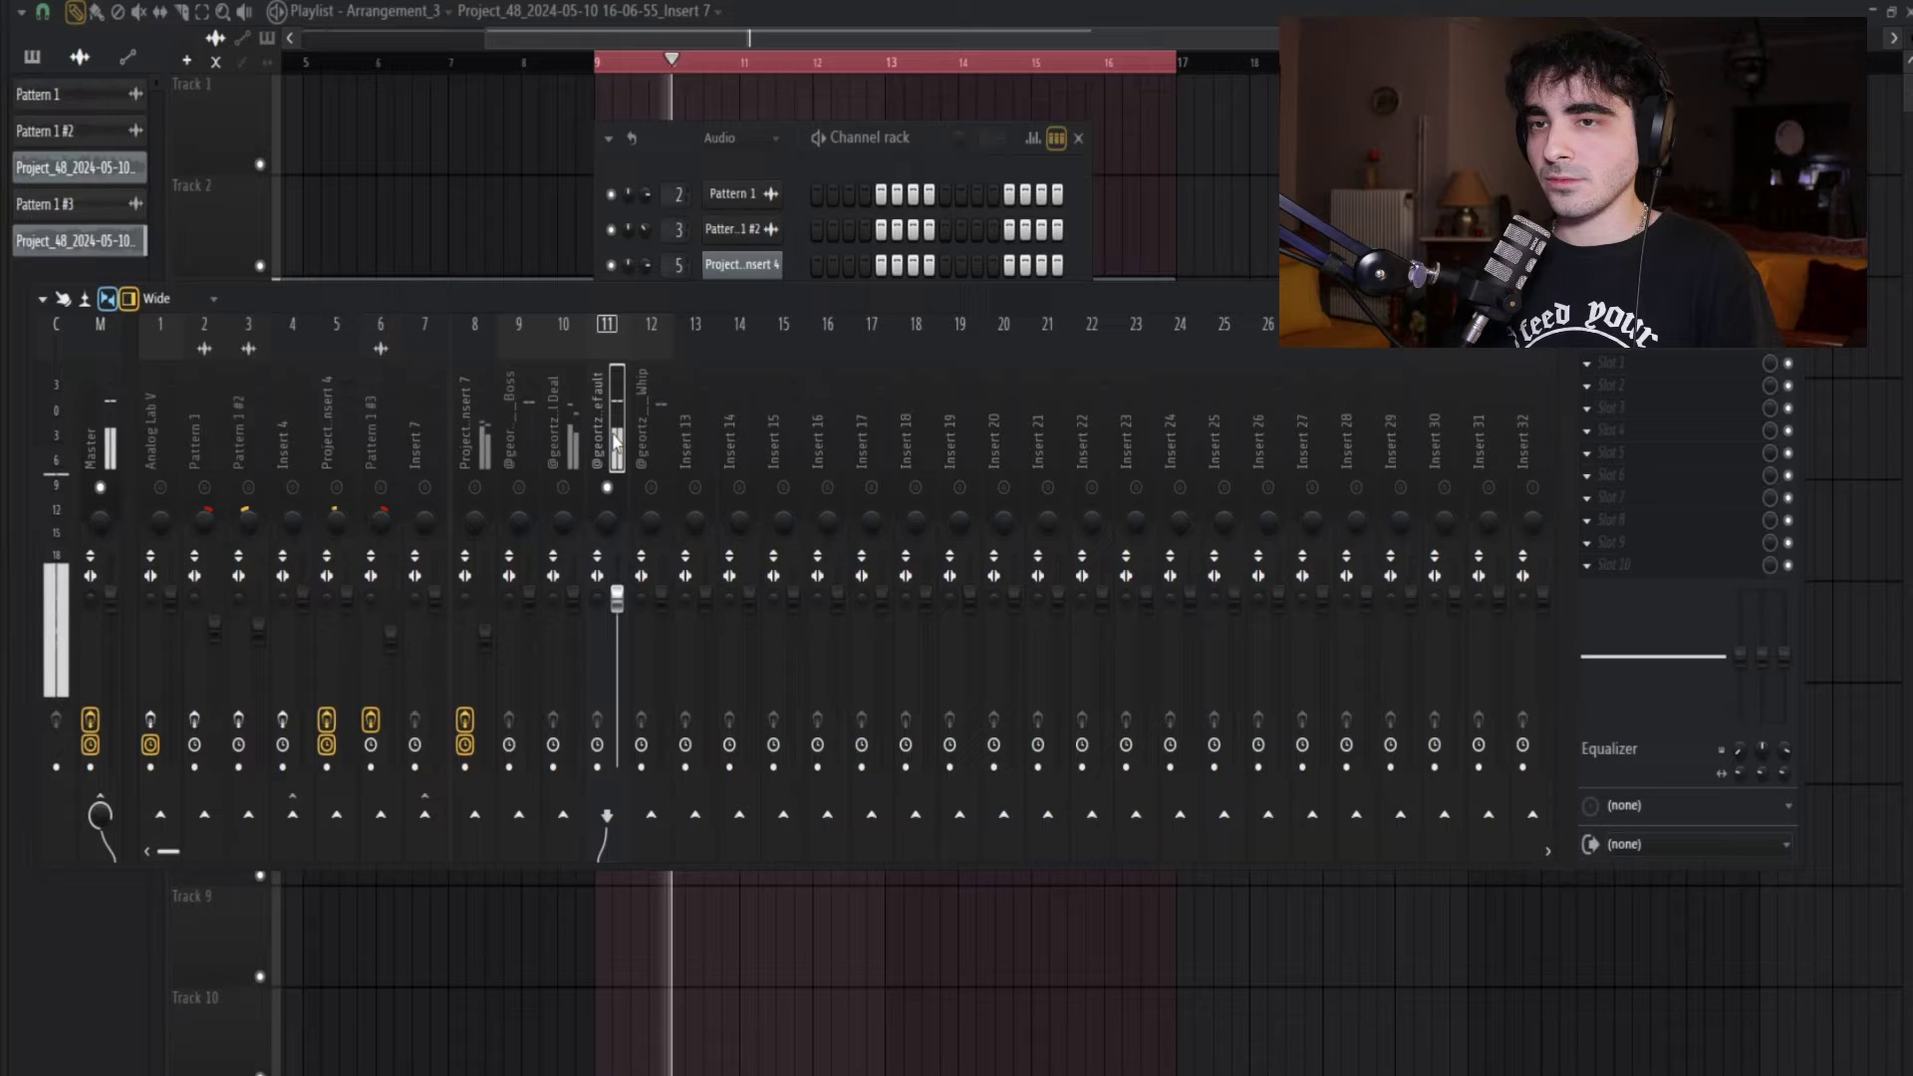
pyautogui.press('space')
pyautogui.click(796, 342)
pyautogui.click(737, 137)
pyautogui.click(823, 417)
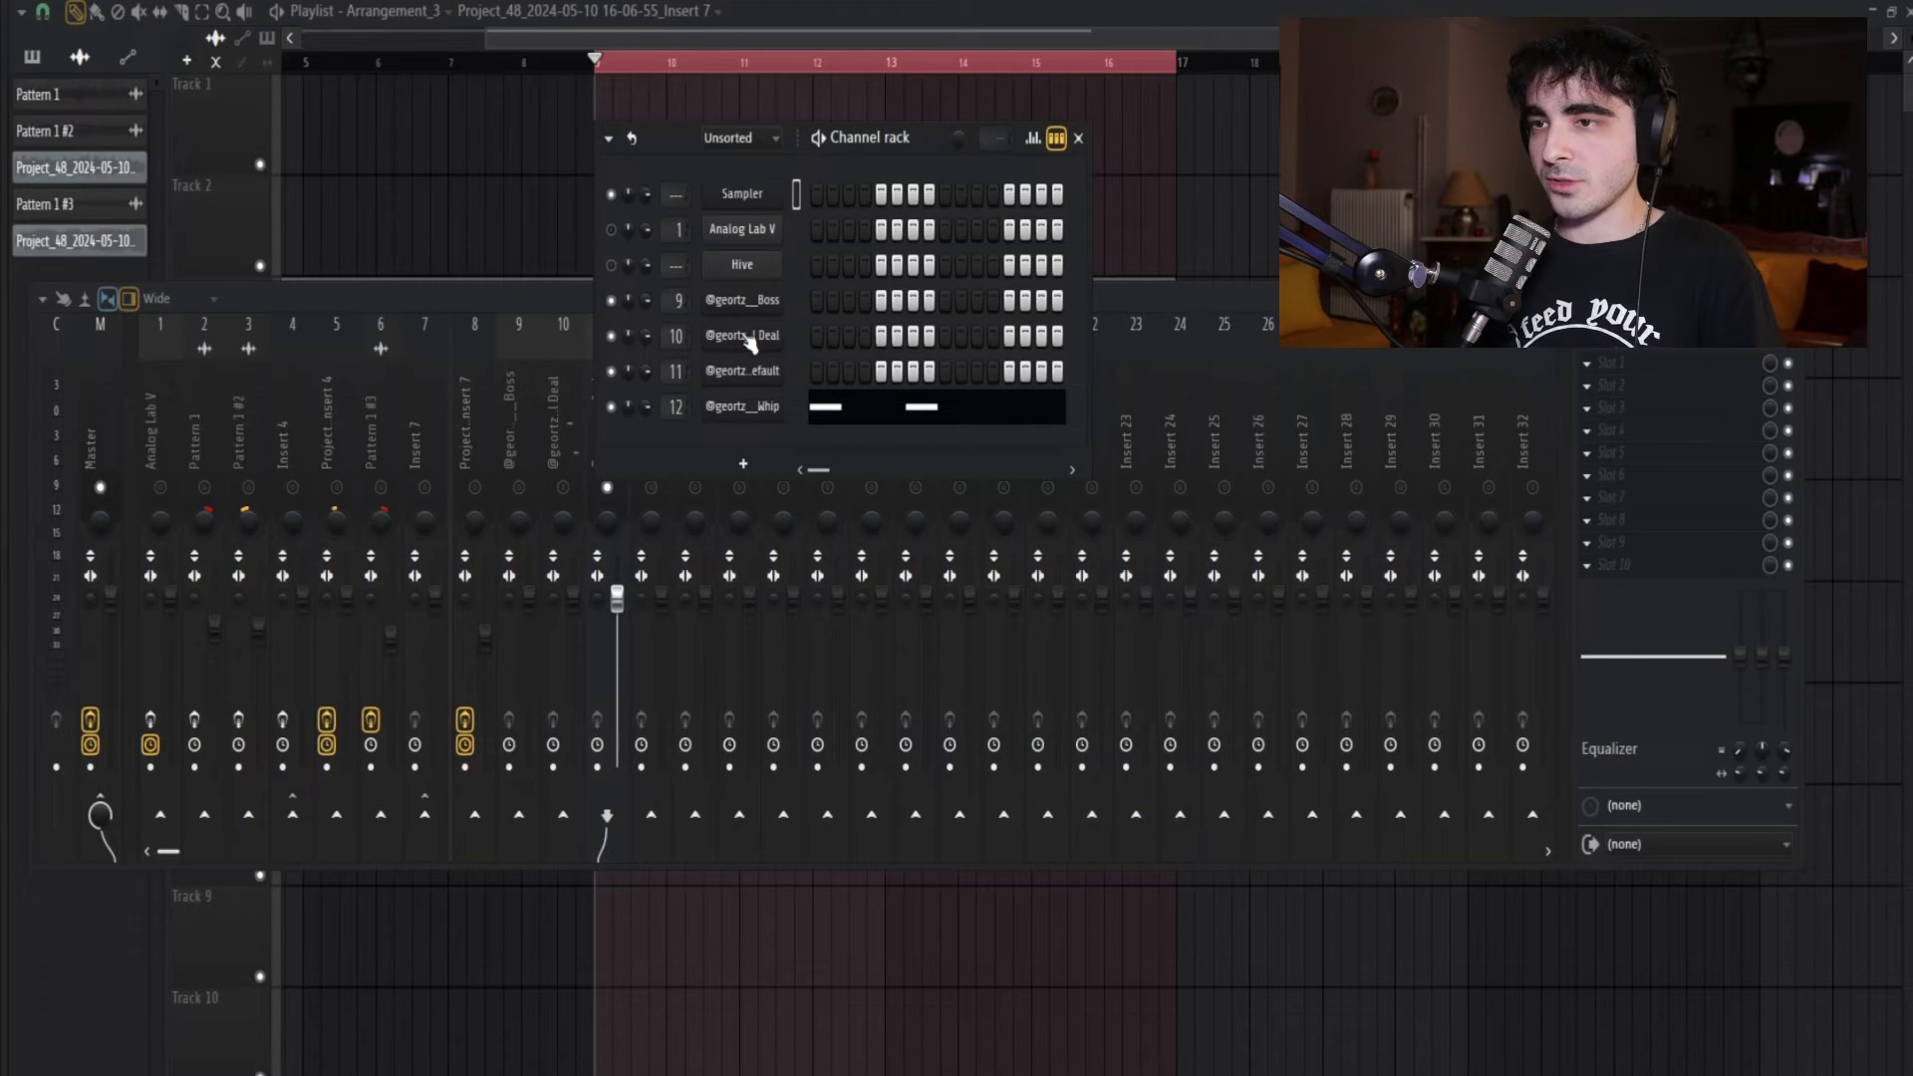
pyautogui.click(762, 377)
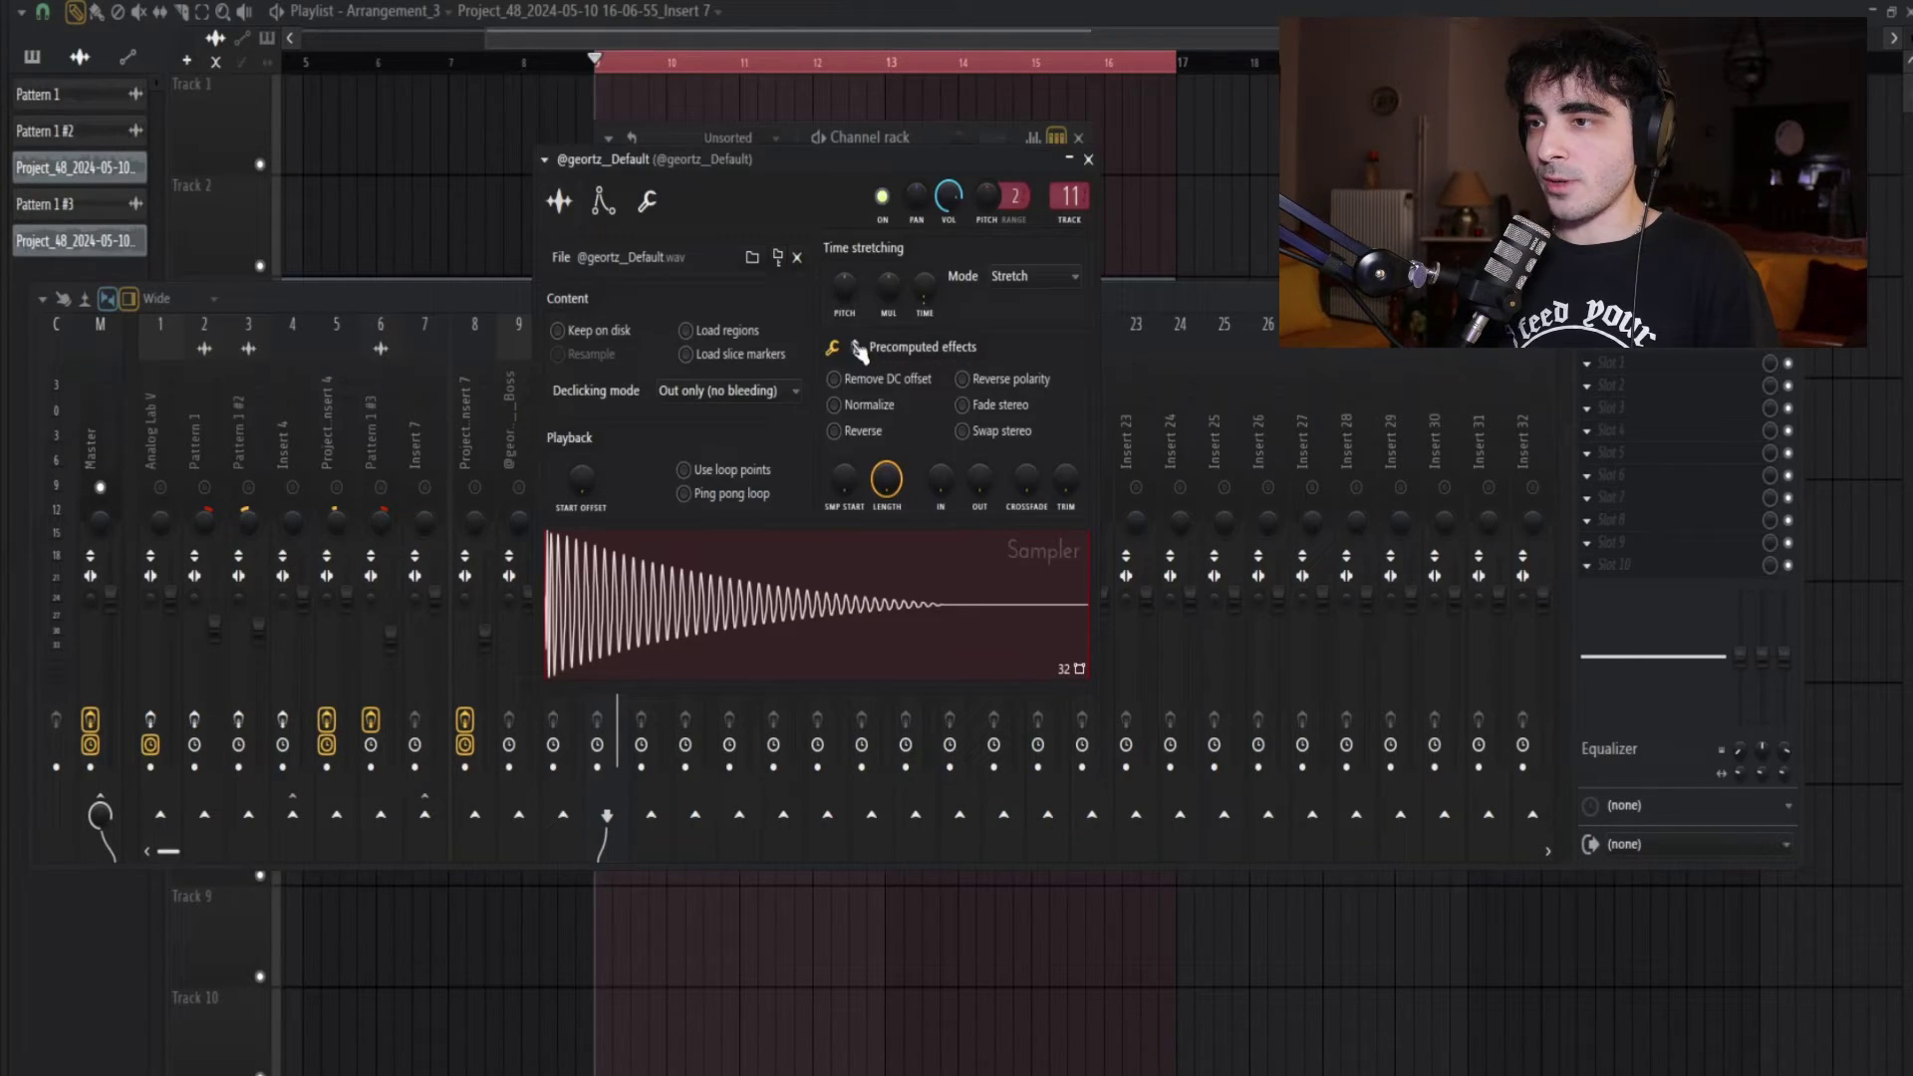
pyautogui.click(856, 348)
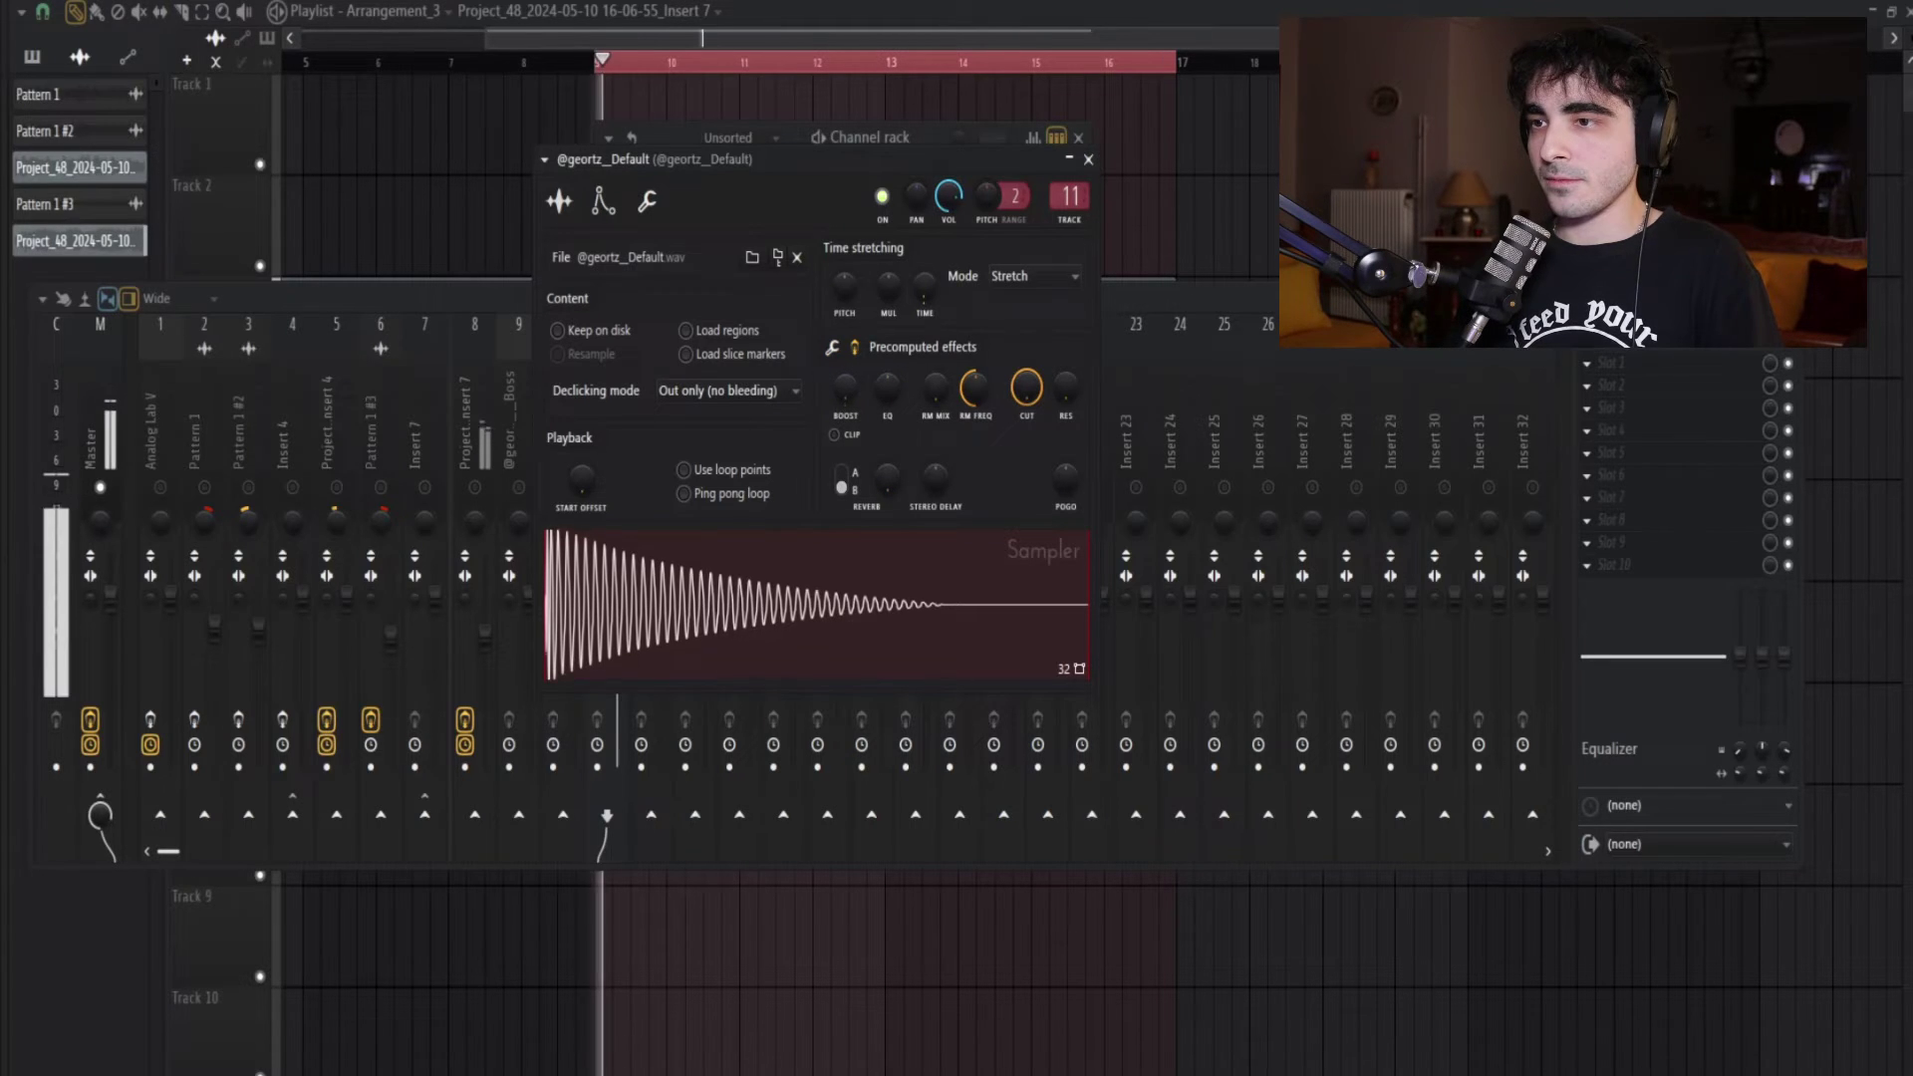
pyautogui.click(616, 449)
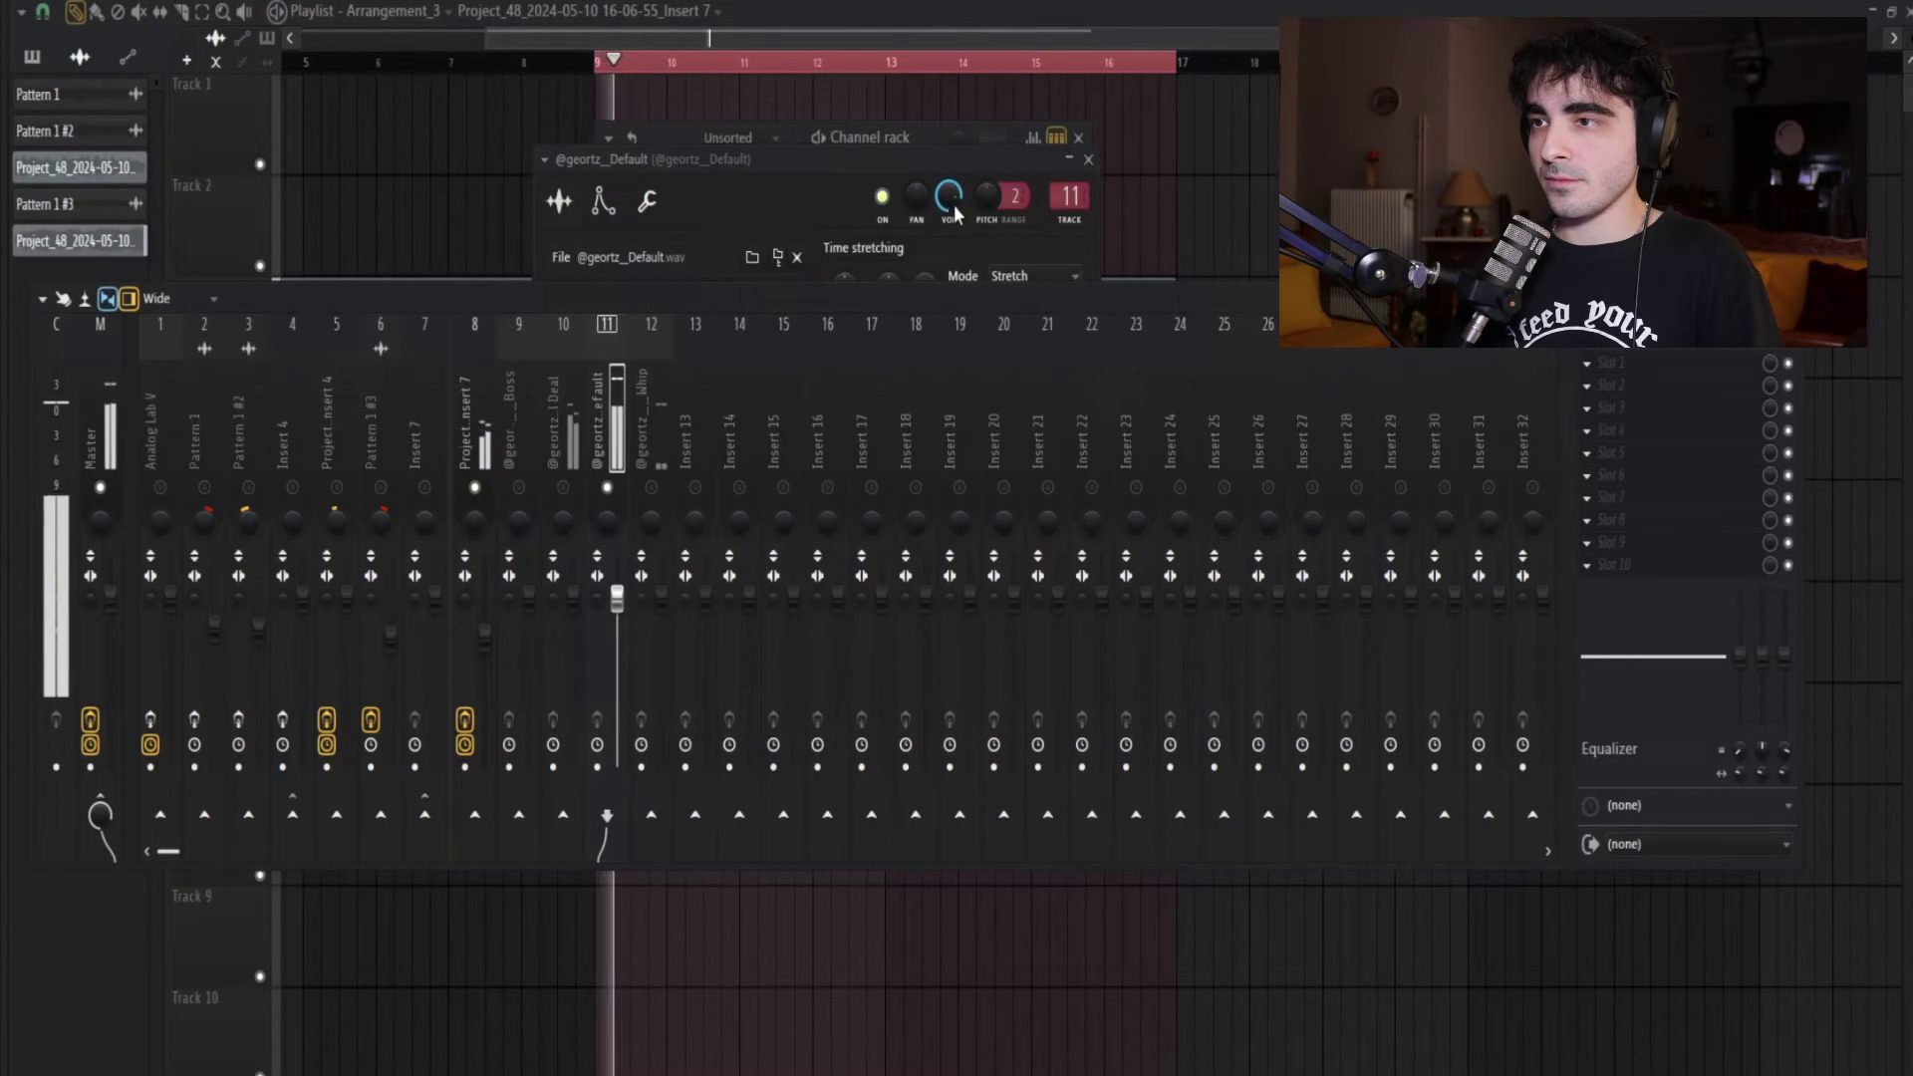
pyautogui.click(657, 160)
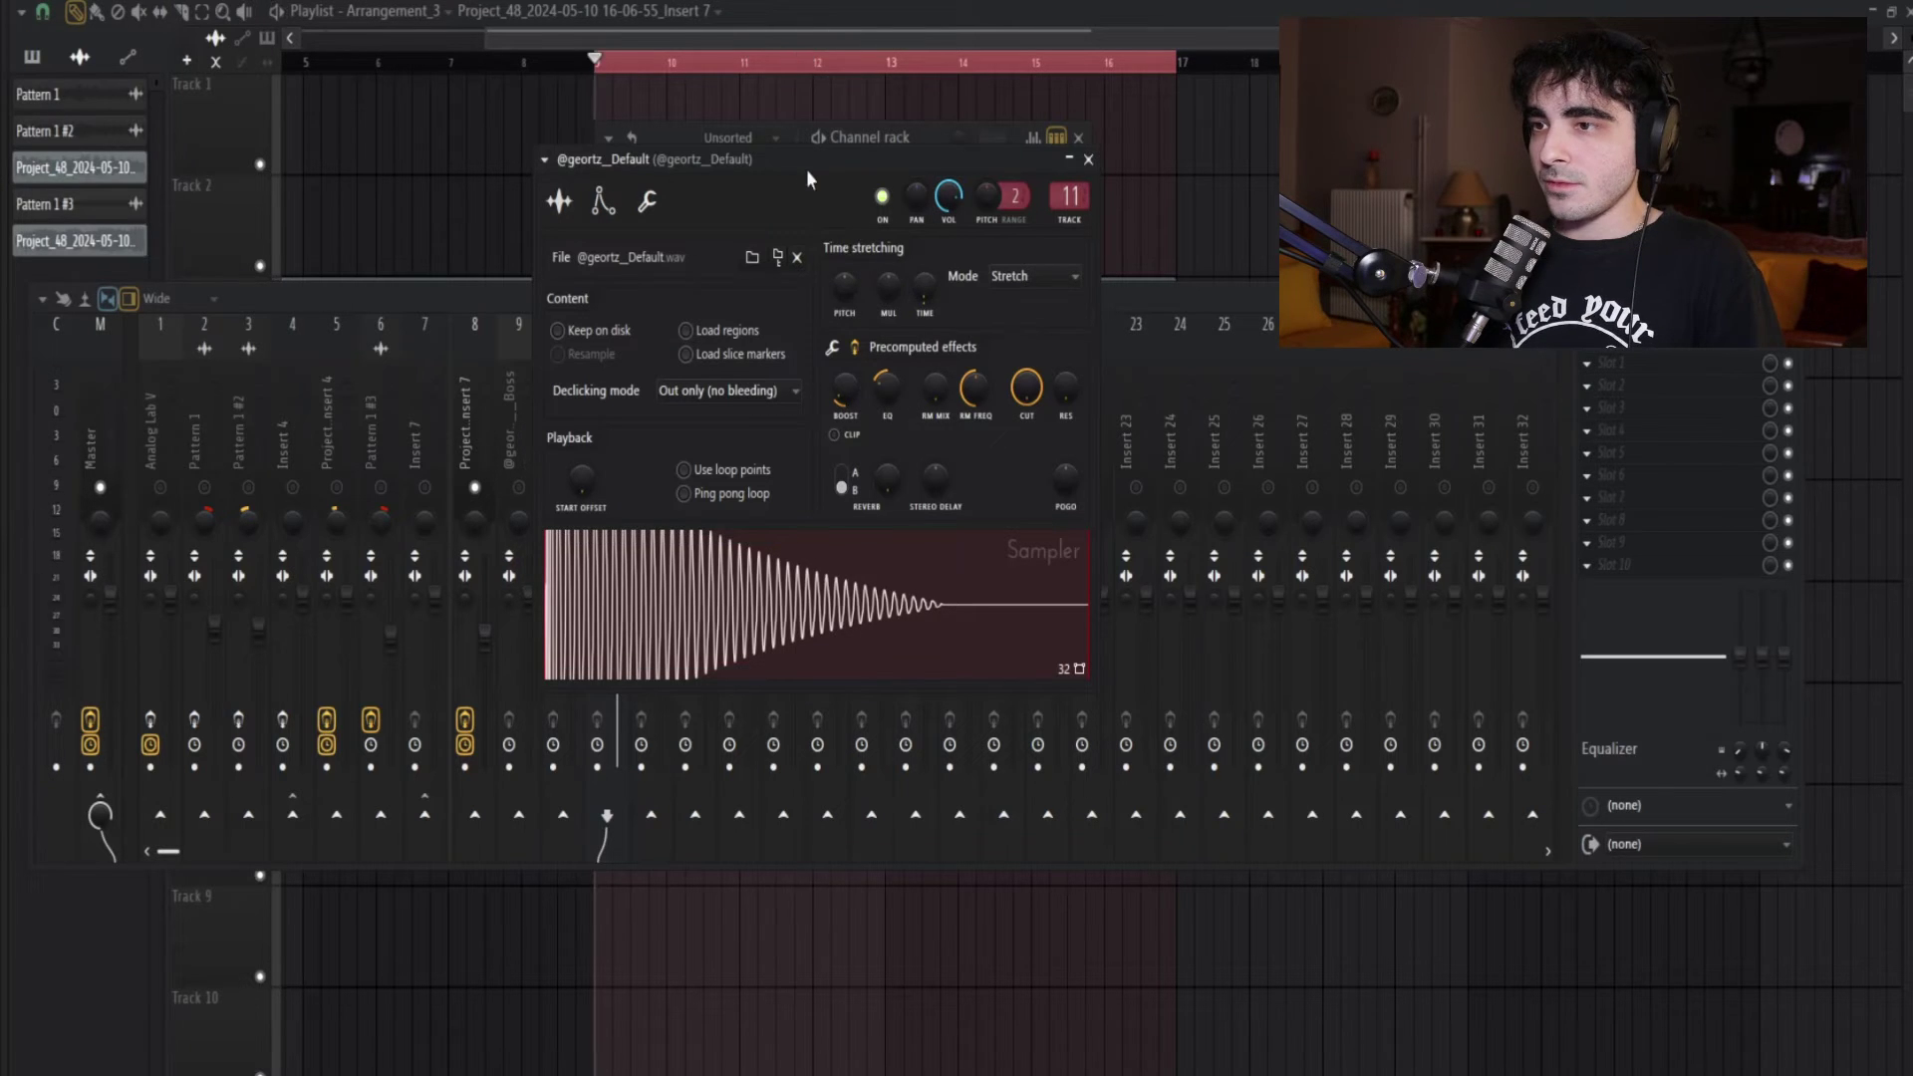
pyautogui.moveTo(890, 402); pyautogui.dragTo(894, 397)
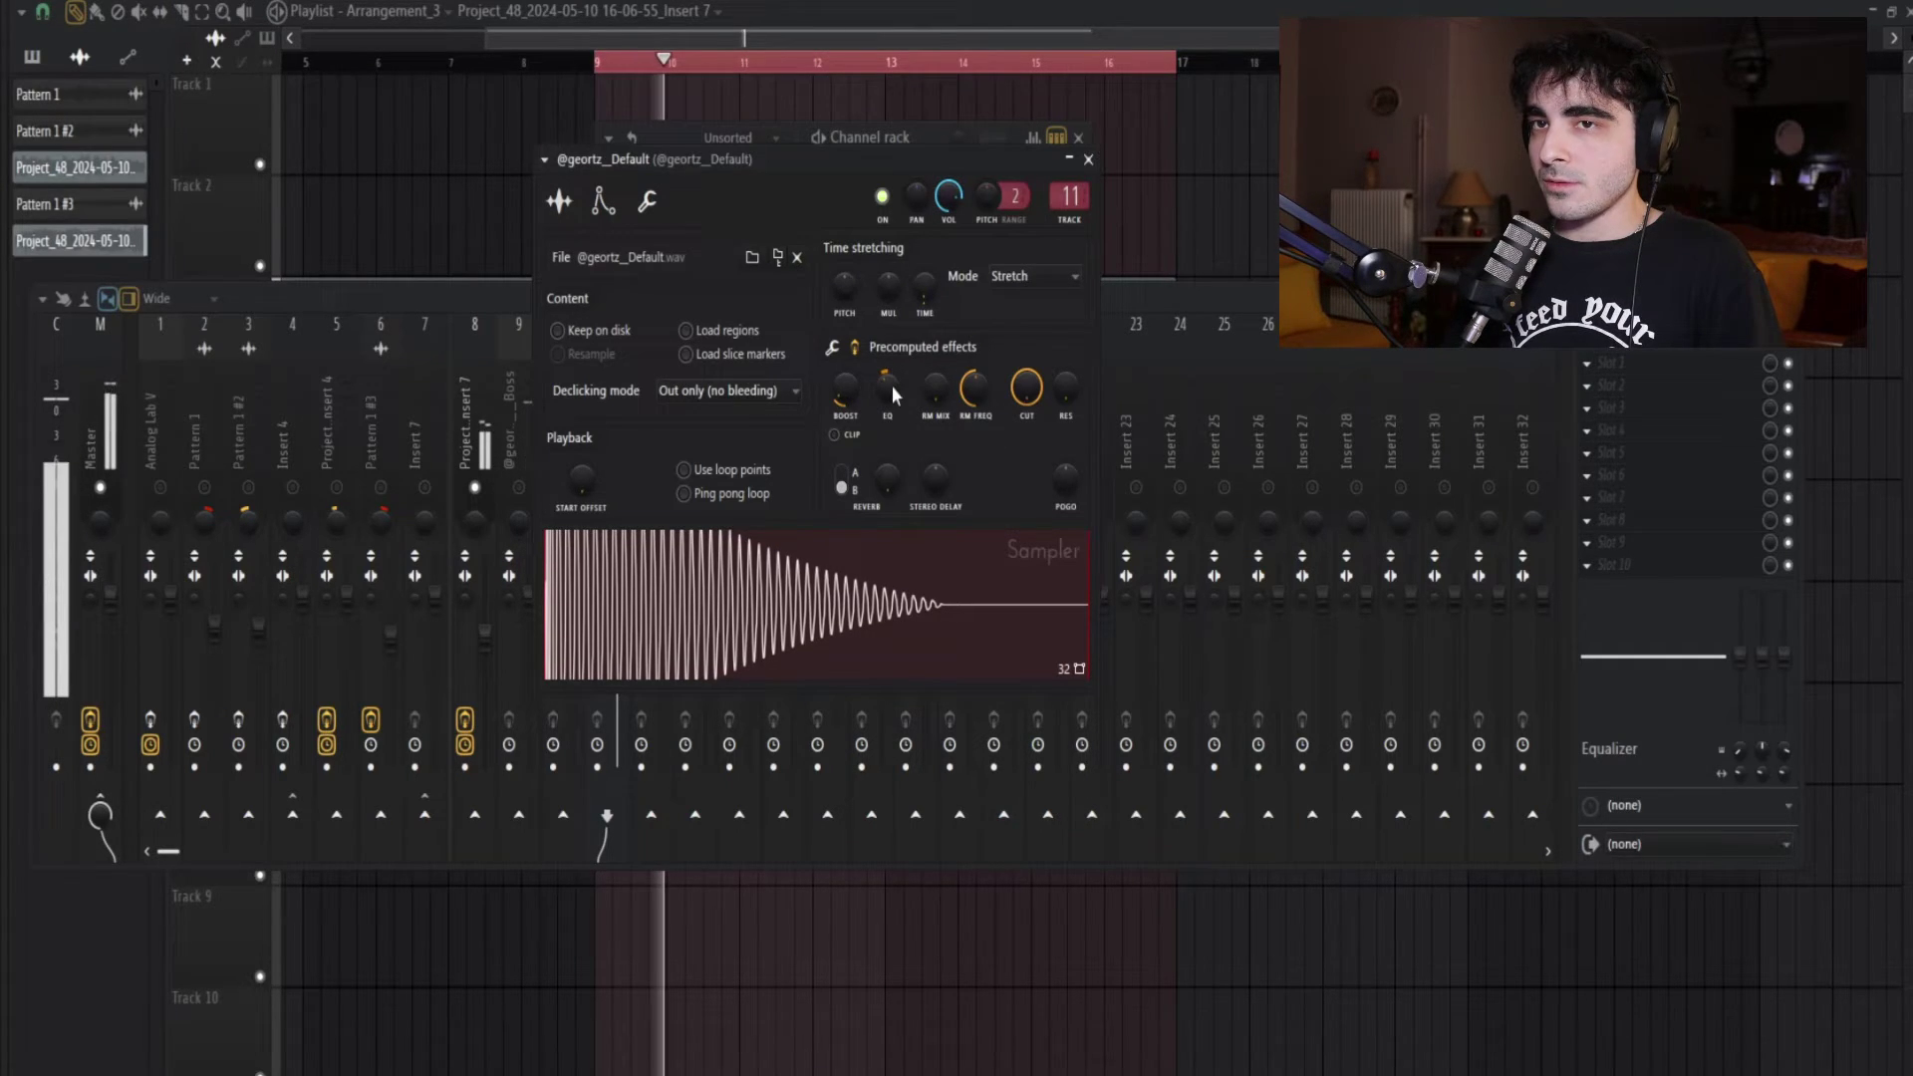
pyautogui.click(1088, 160)
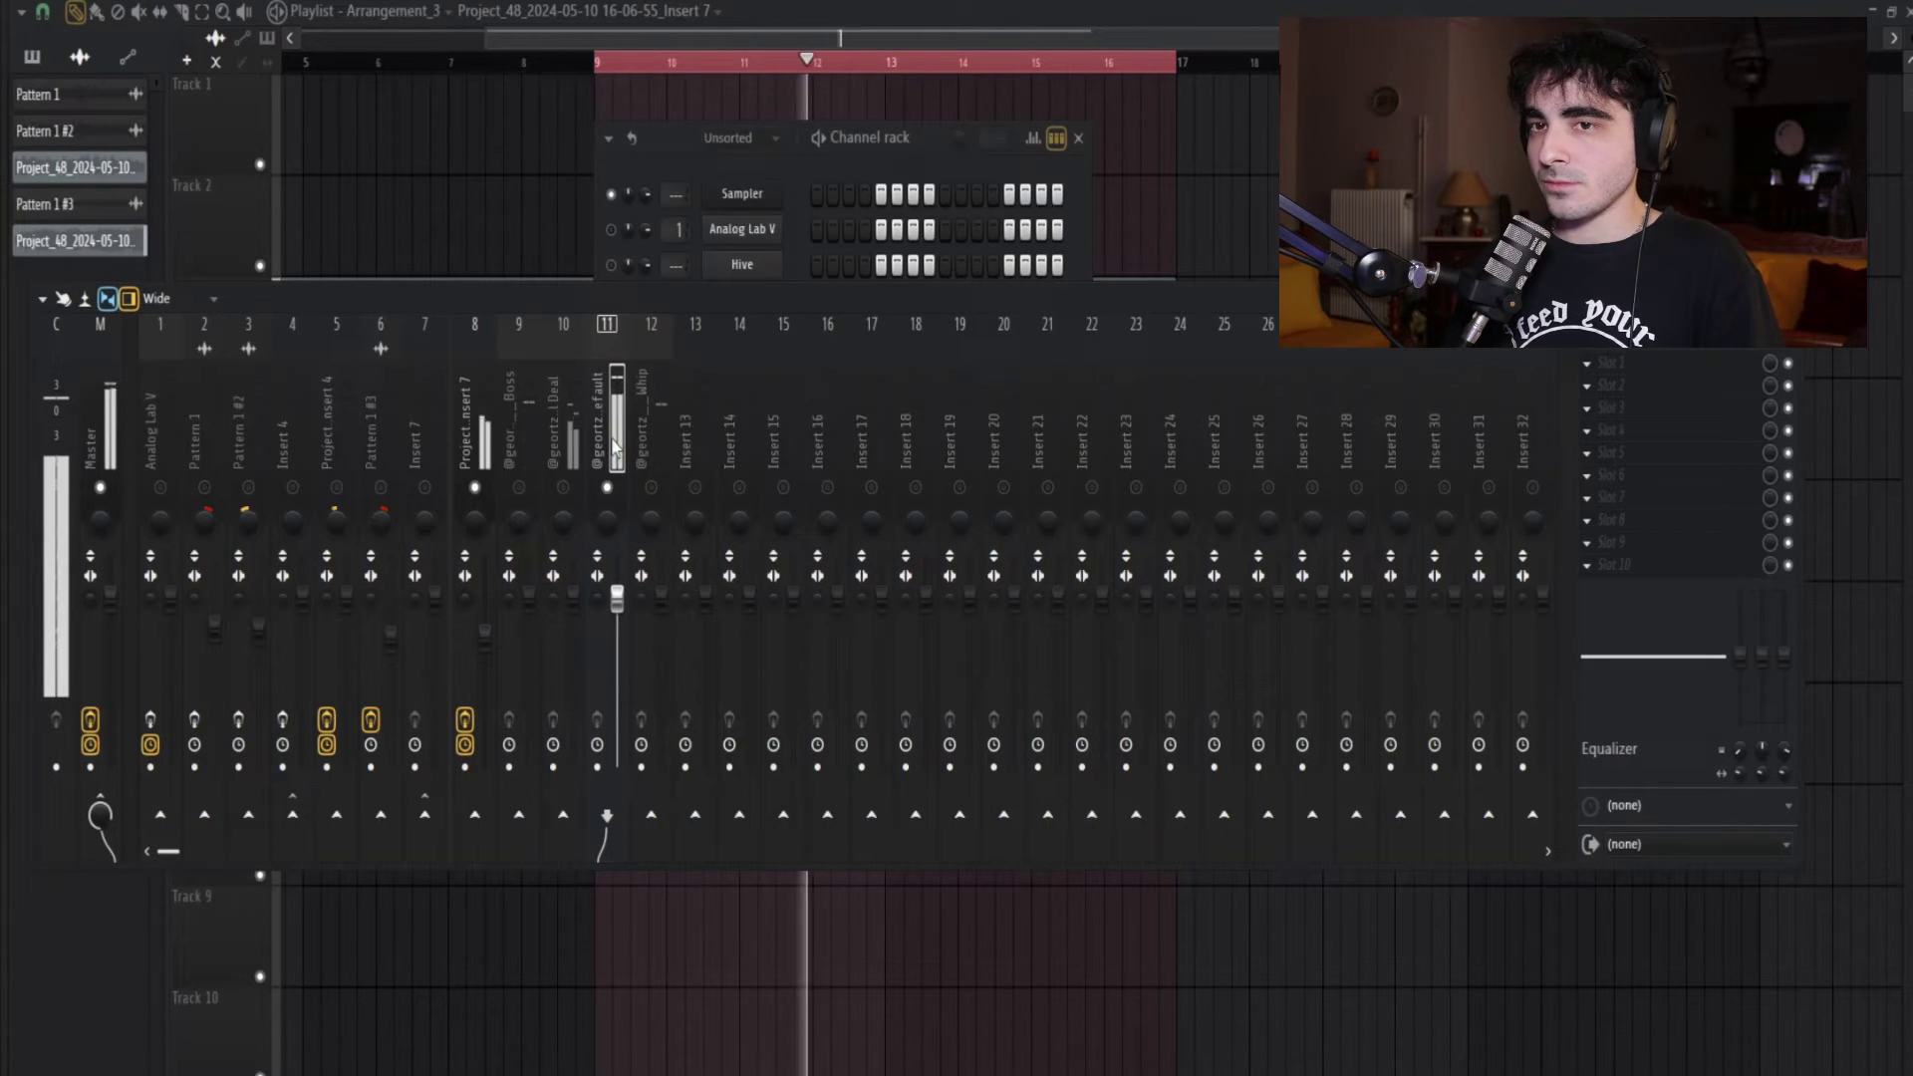
pyautogui.press('space')
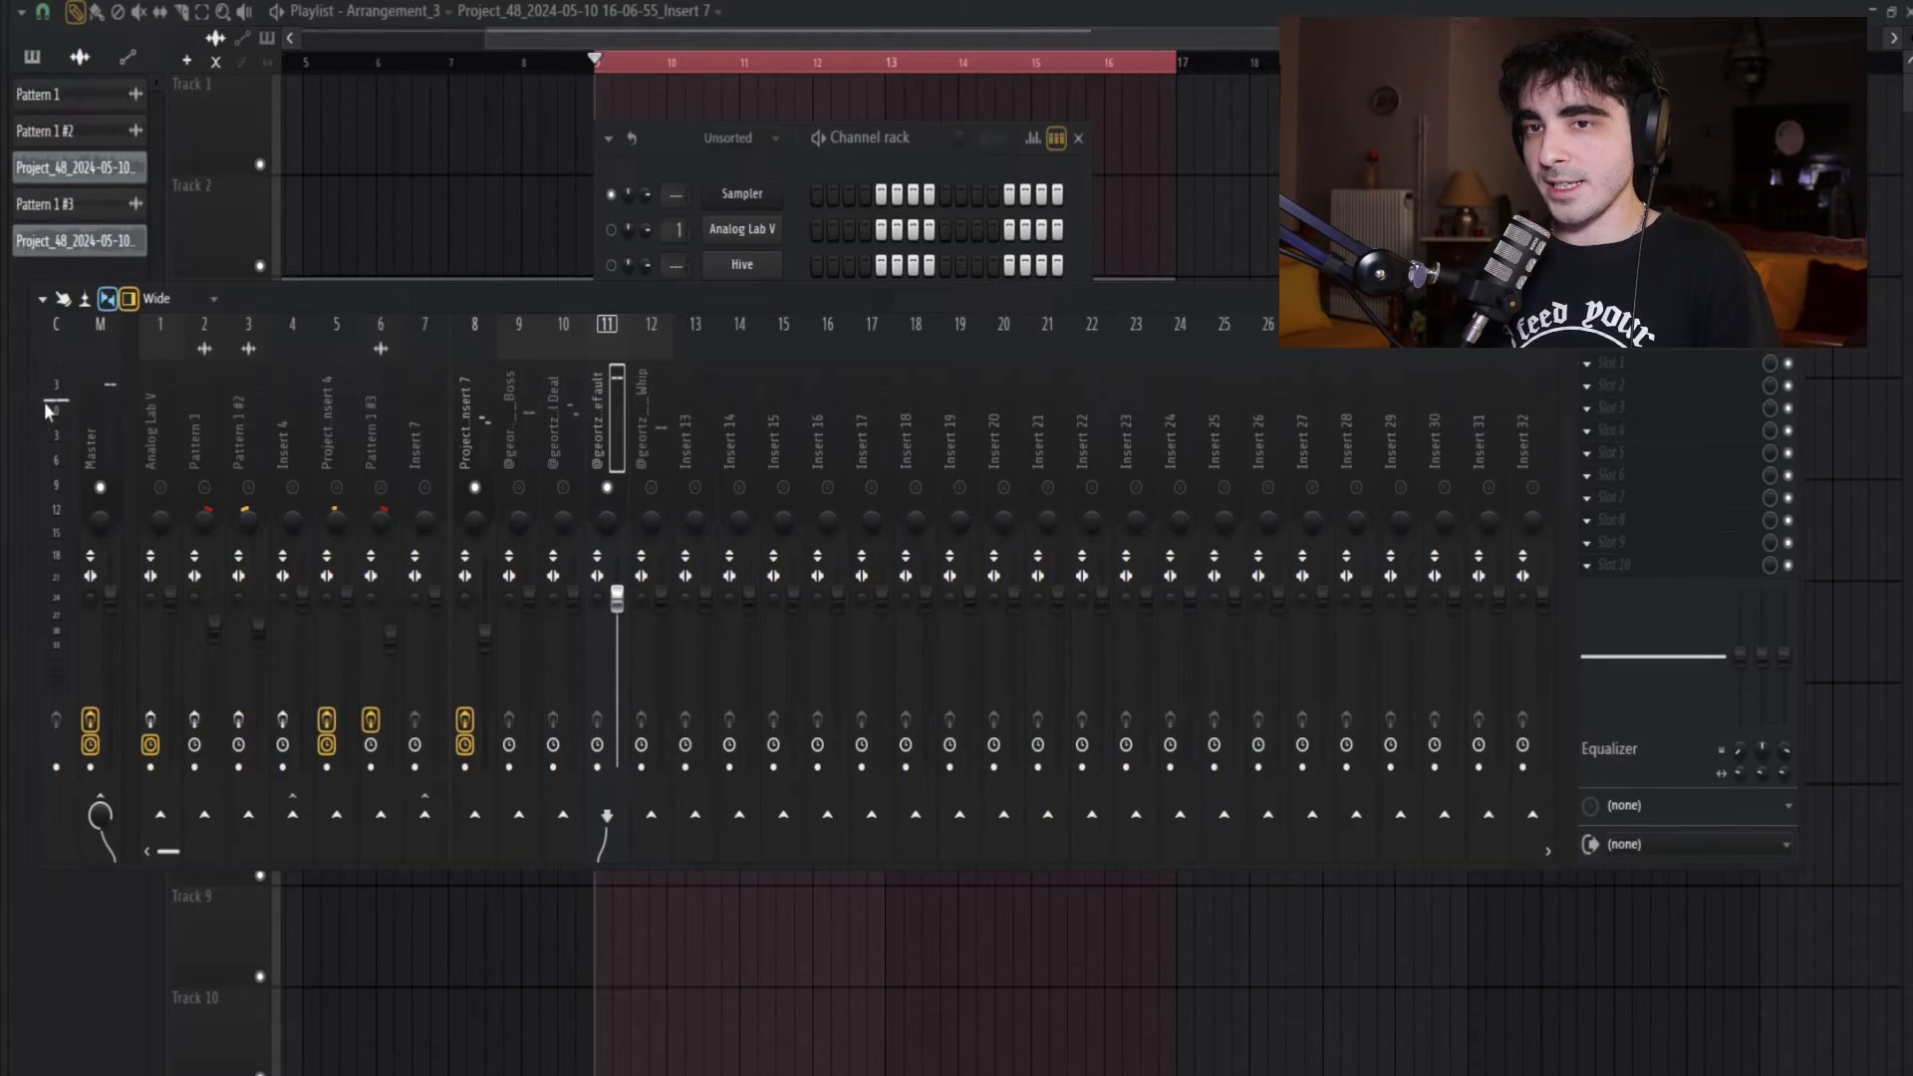
pyautogui.click(102, 434)
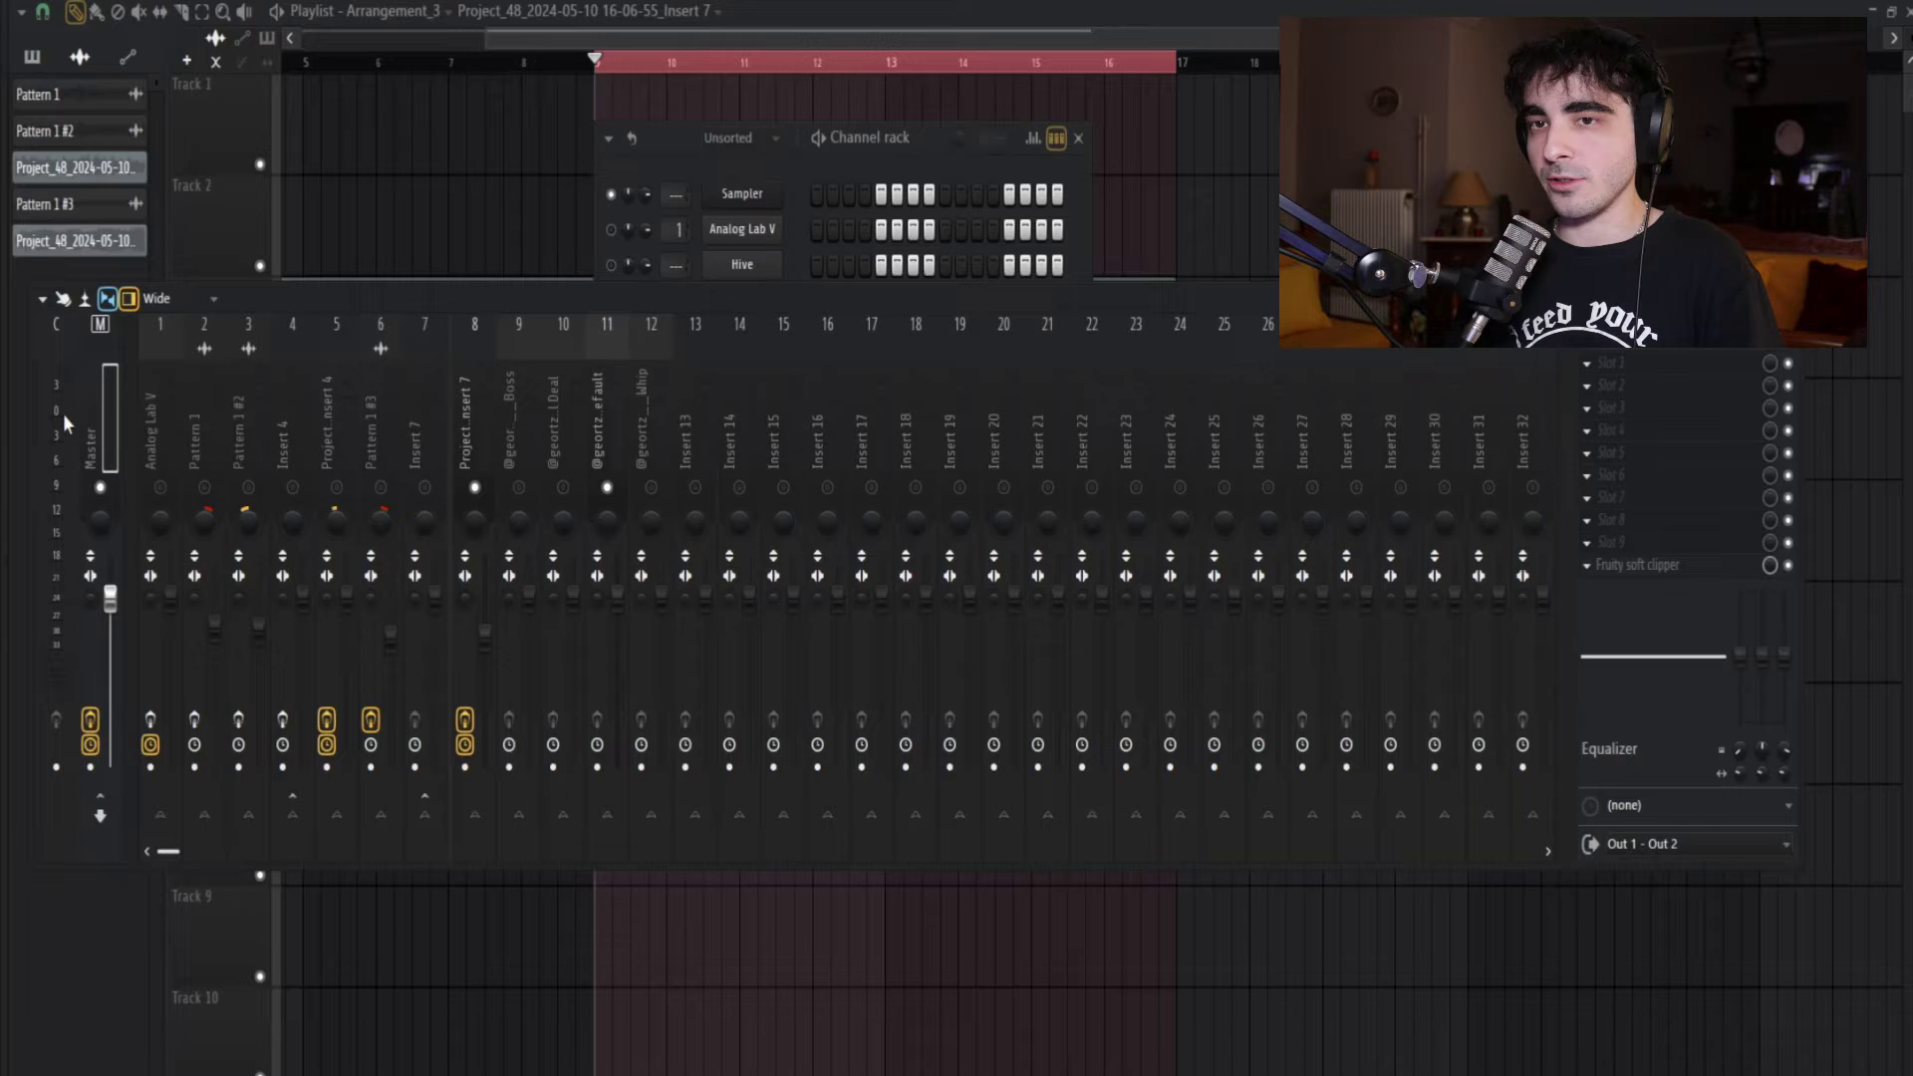
pyautogui.press('space')
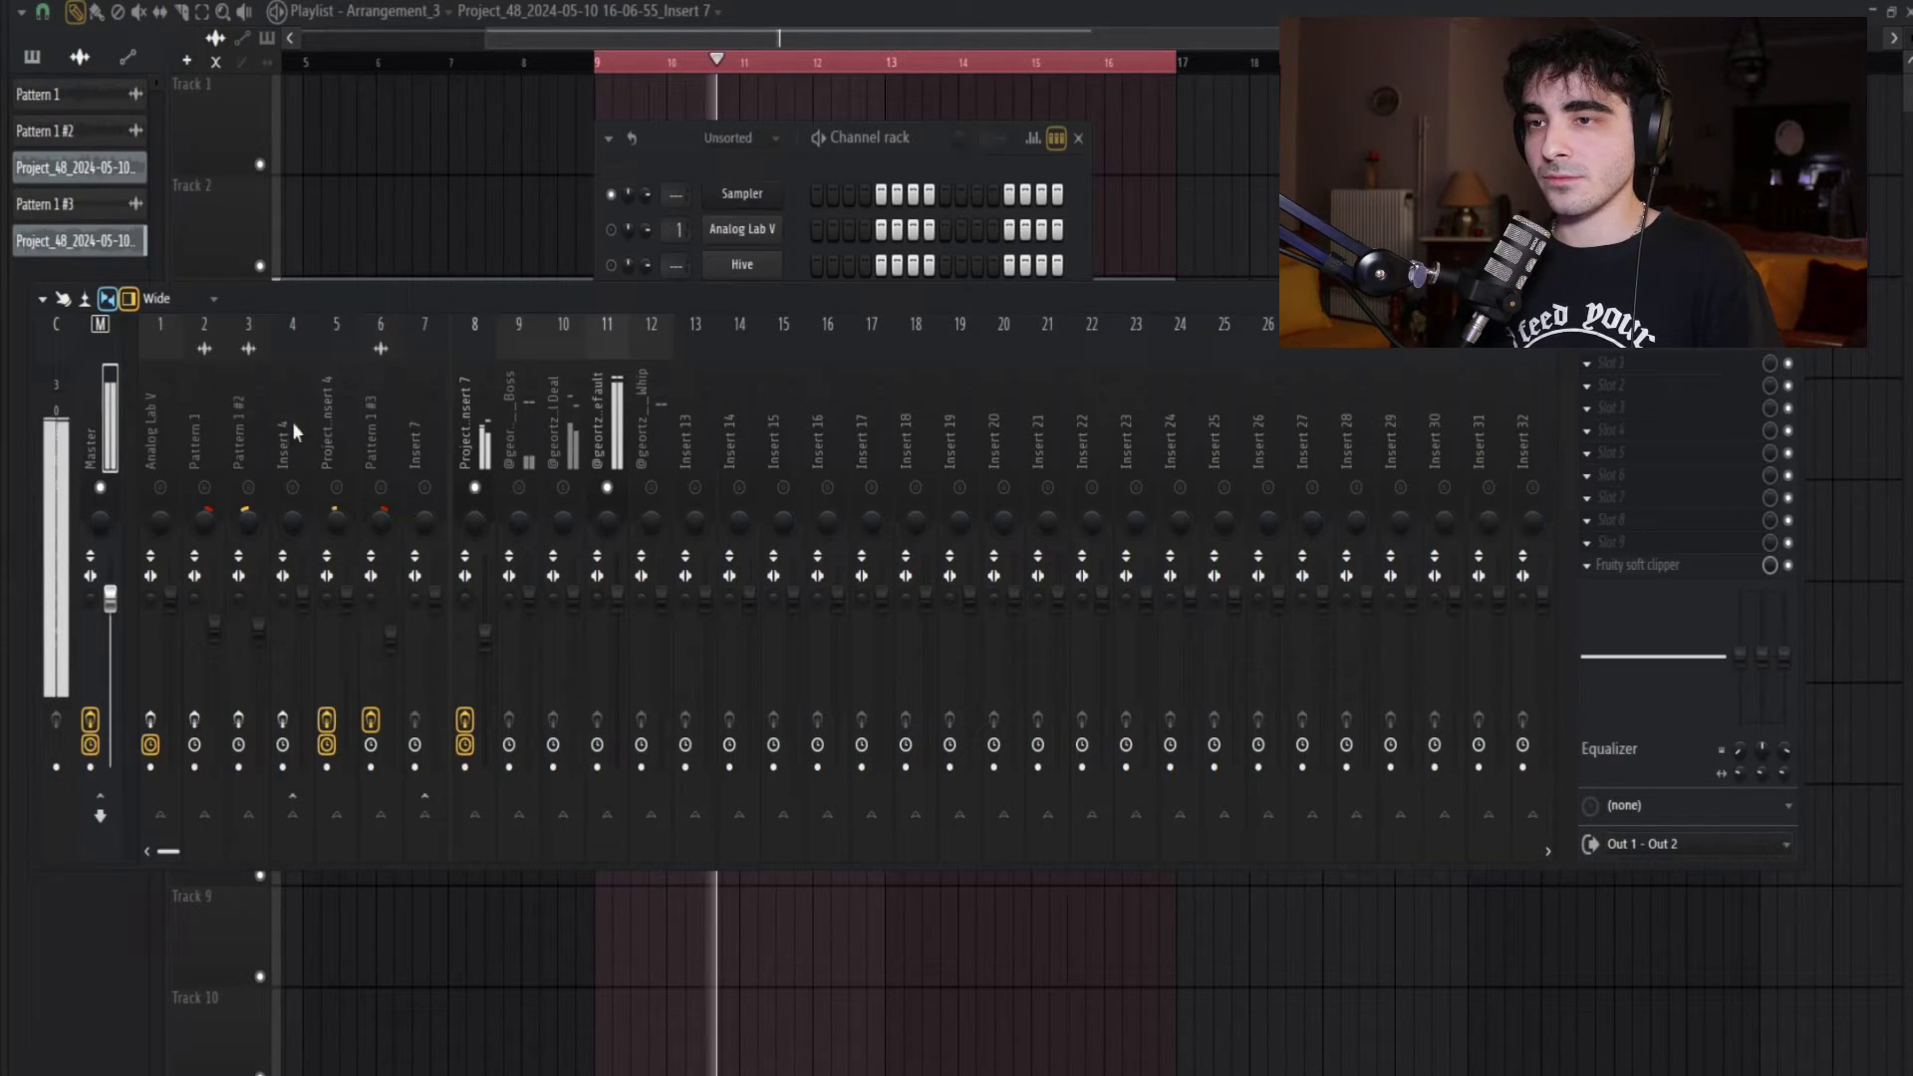
pyautogui.press('F7')
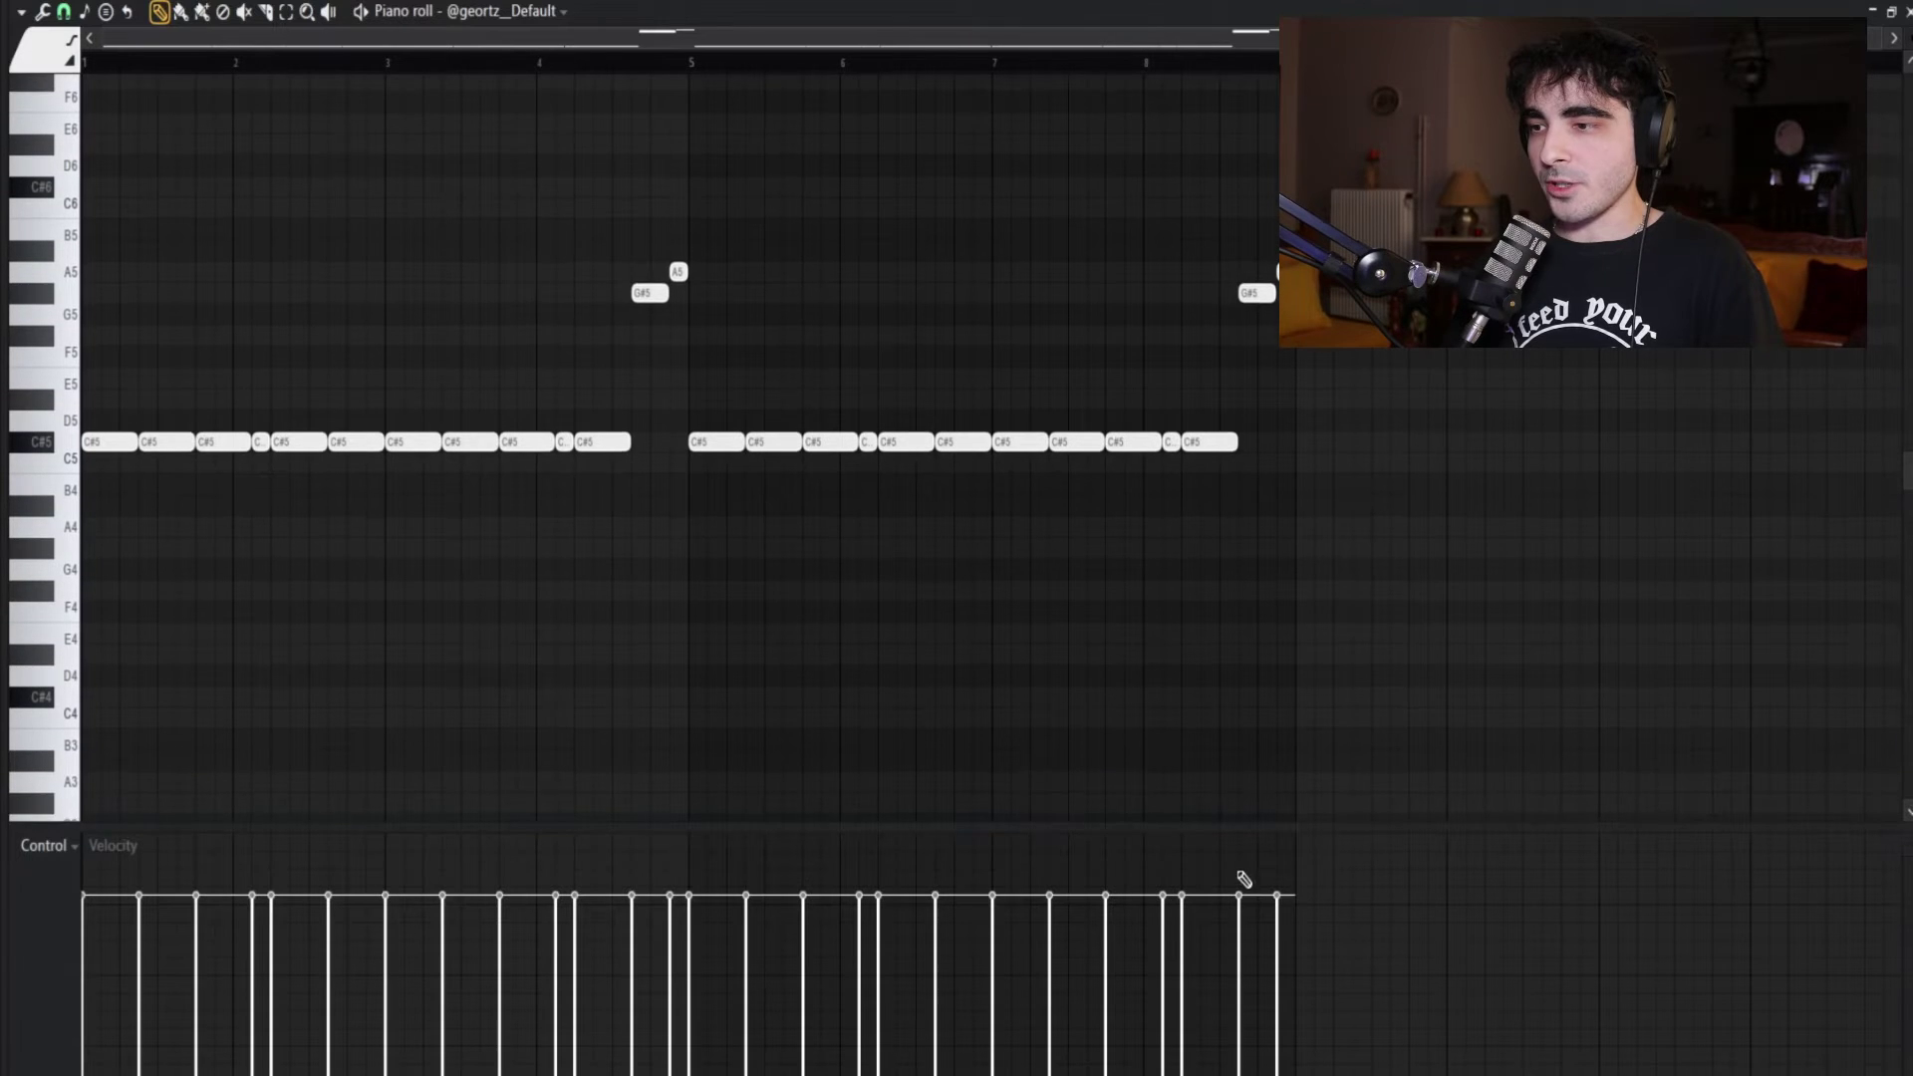
pyautogui.moveTo(1243, 879)
pyautogui.mouseDown()
pyautogui.moveTo(1255, 781)
pyautogui.moveTo(740, 577)
pyautogui.moveTo(166, 578)
pyautogui.mouseUp()
pyautogui.press('space')
pyautogui.scroll(1, 598, 628)
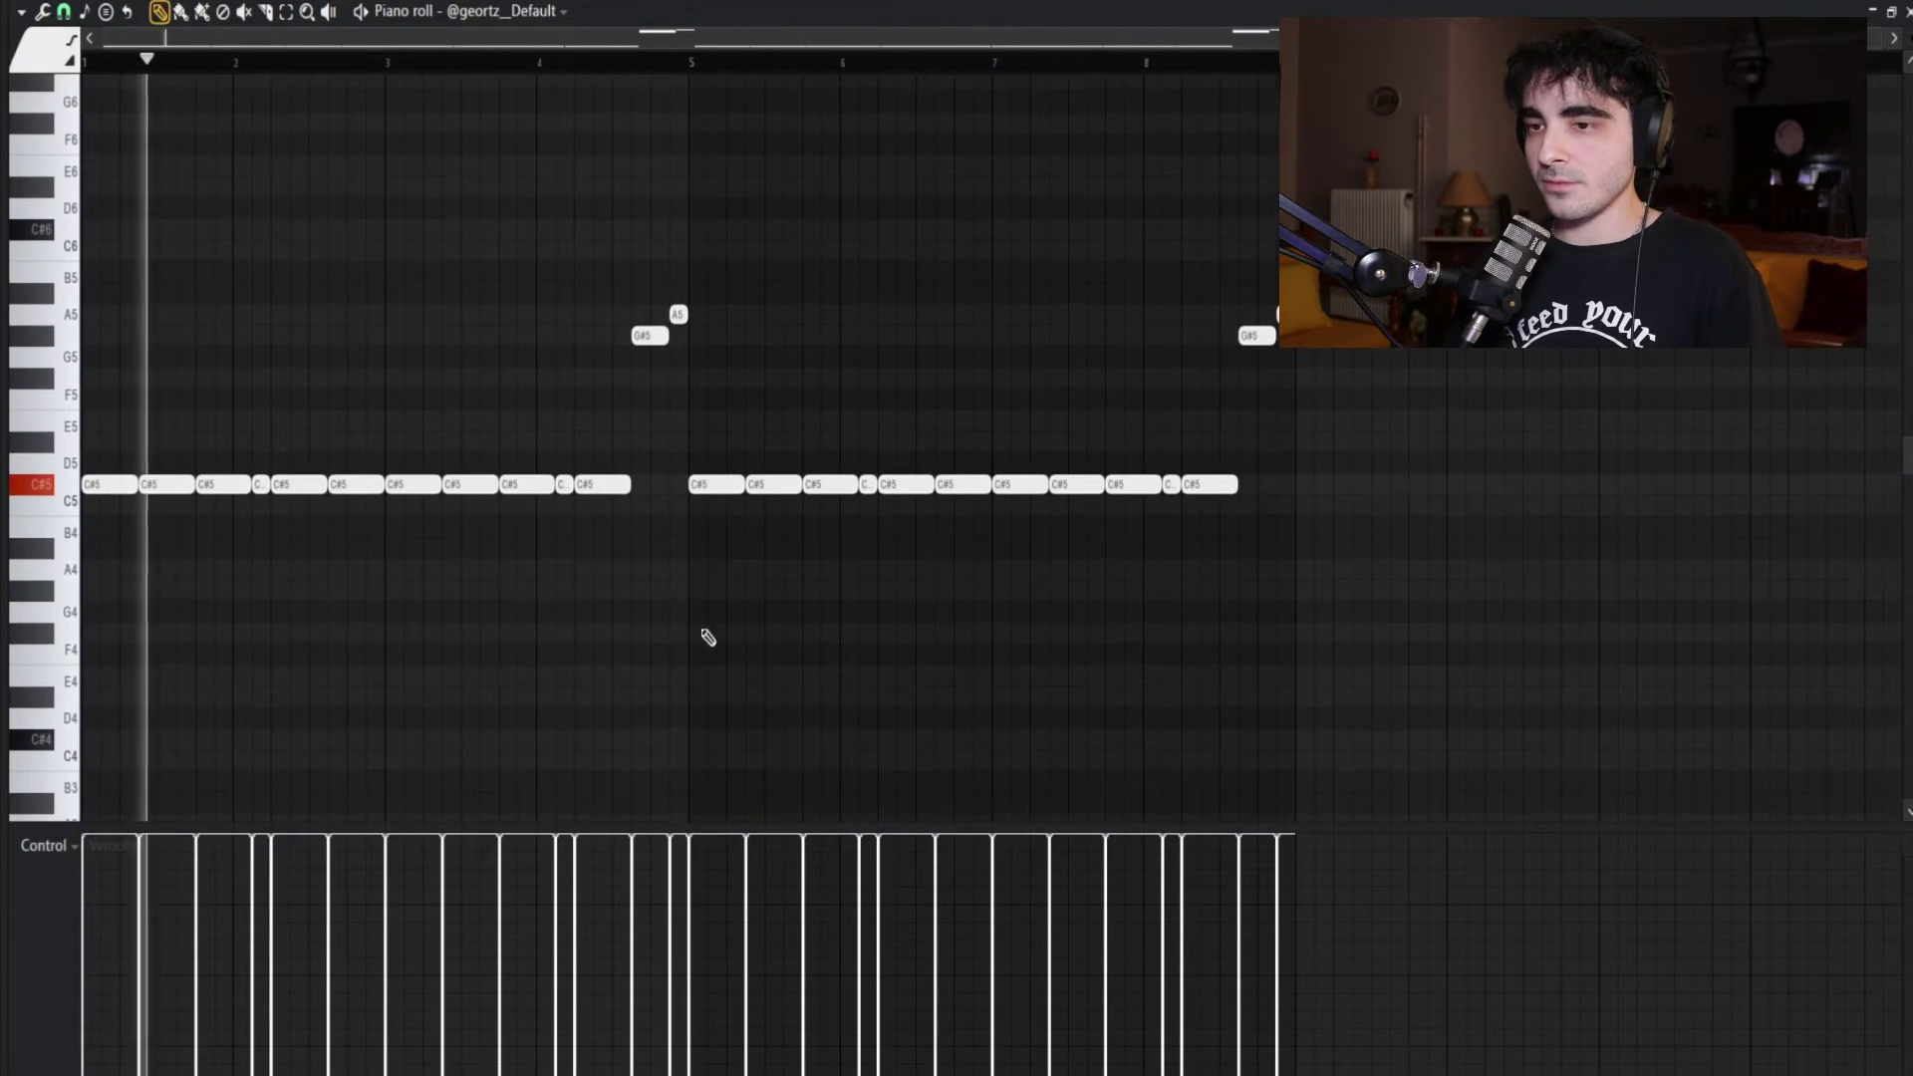
pyautogui.press('F9')
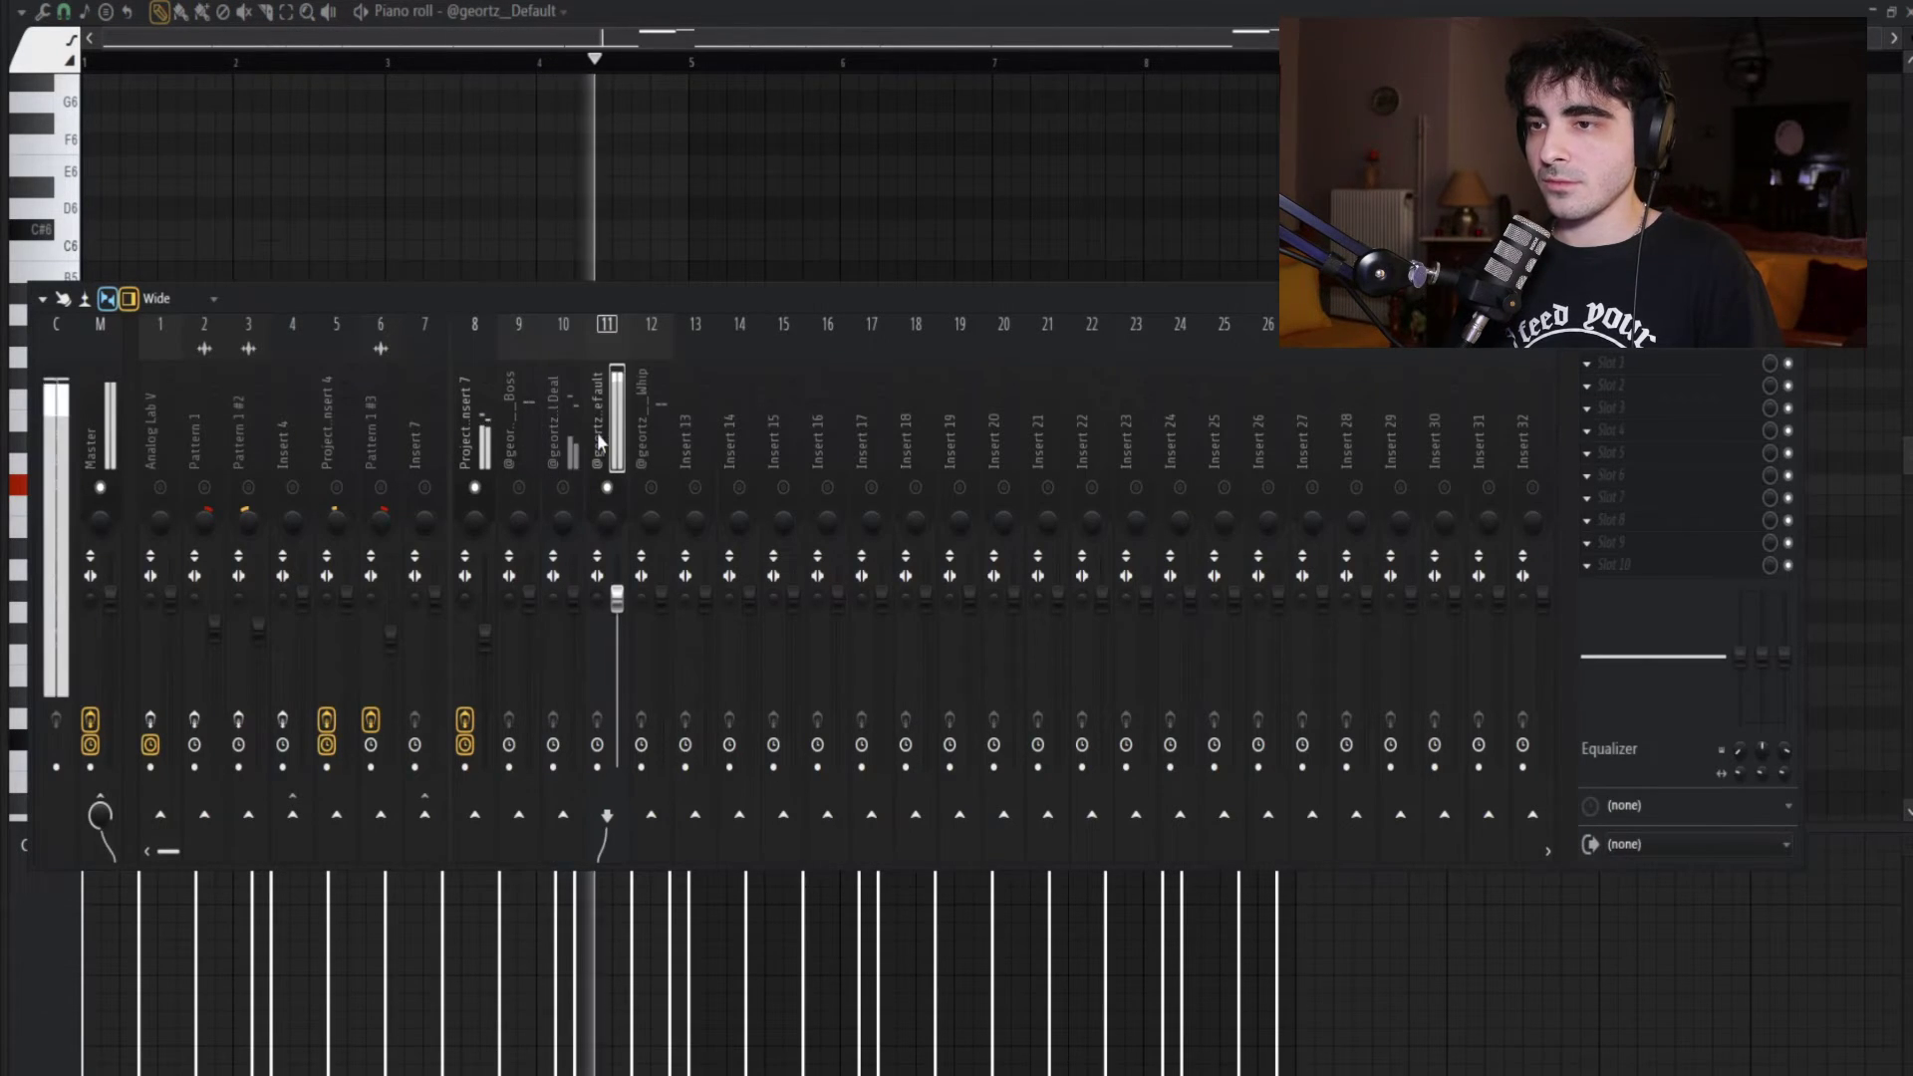
pyautogui.click(539, 490)
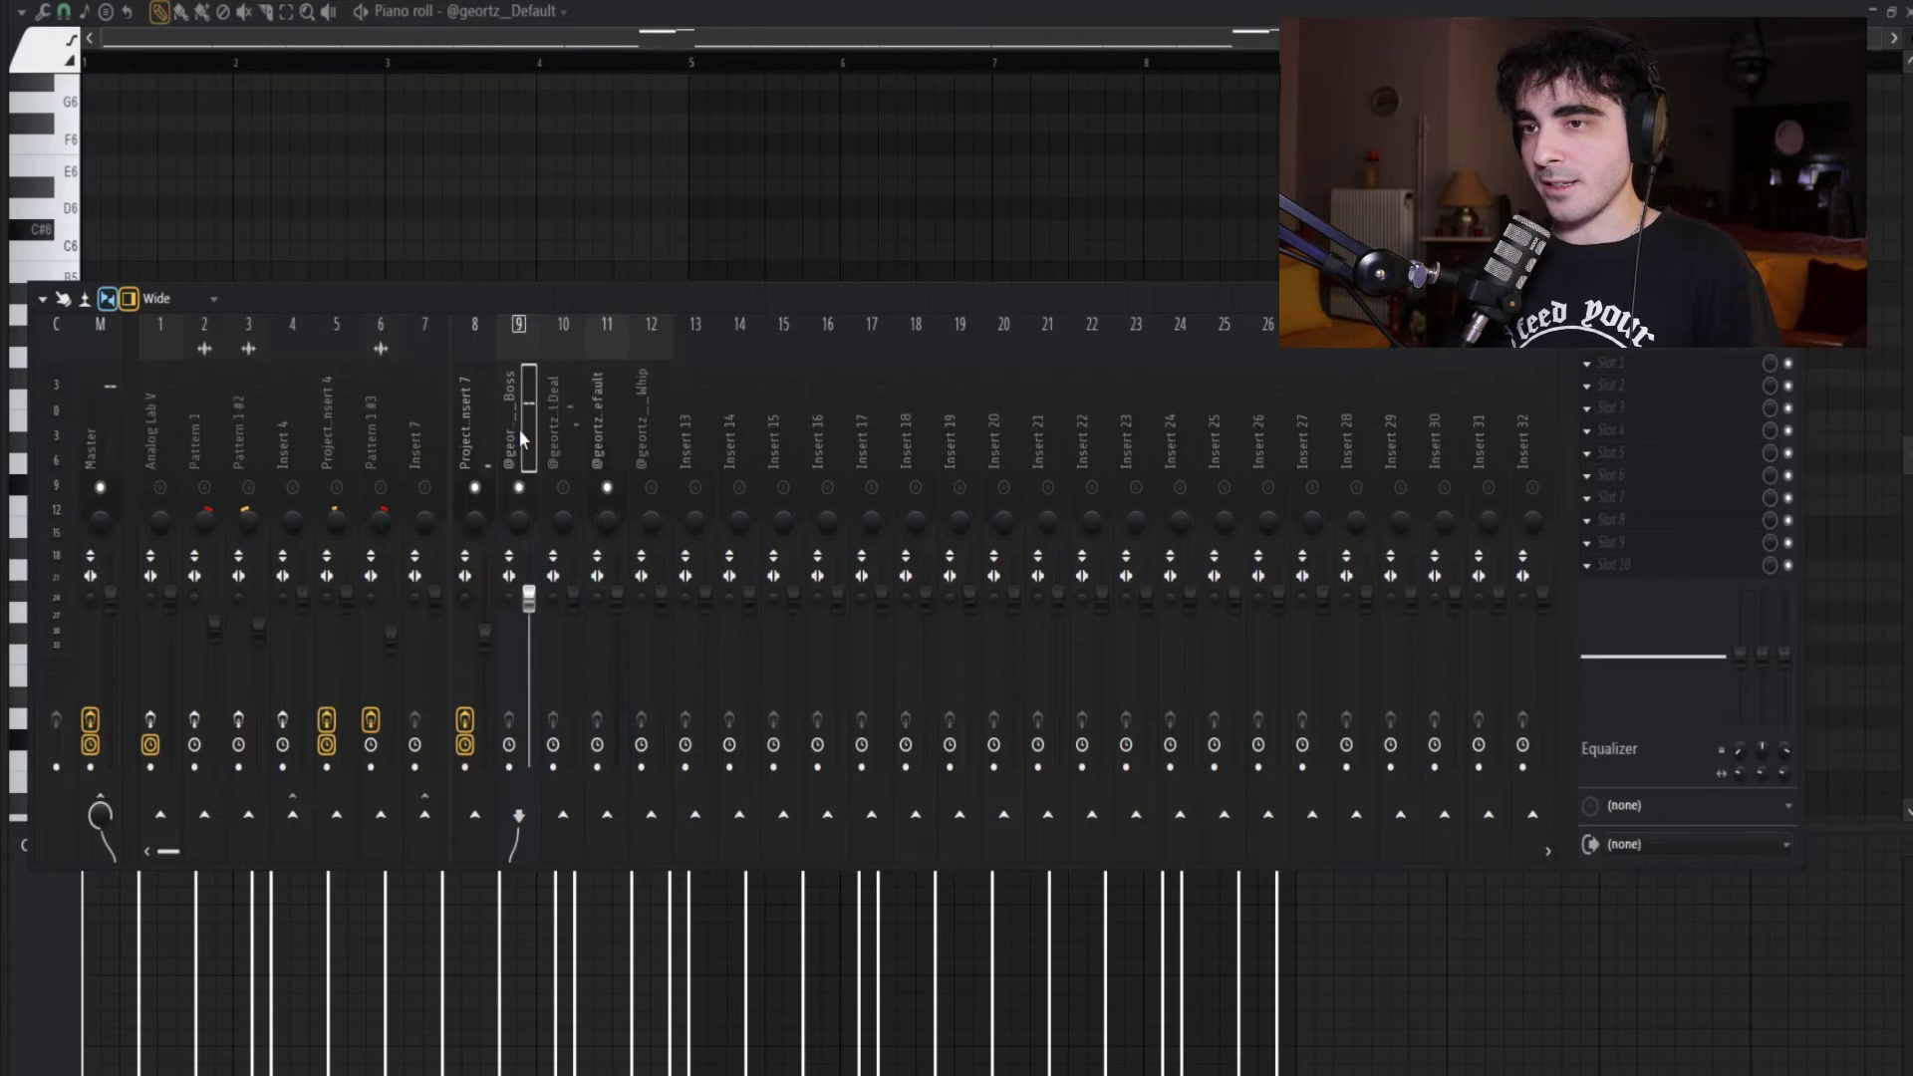
pyautogui.press('F6')
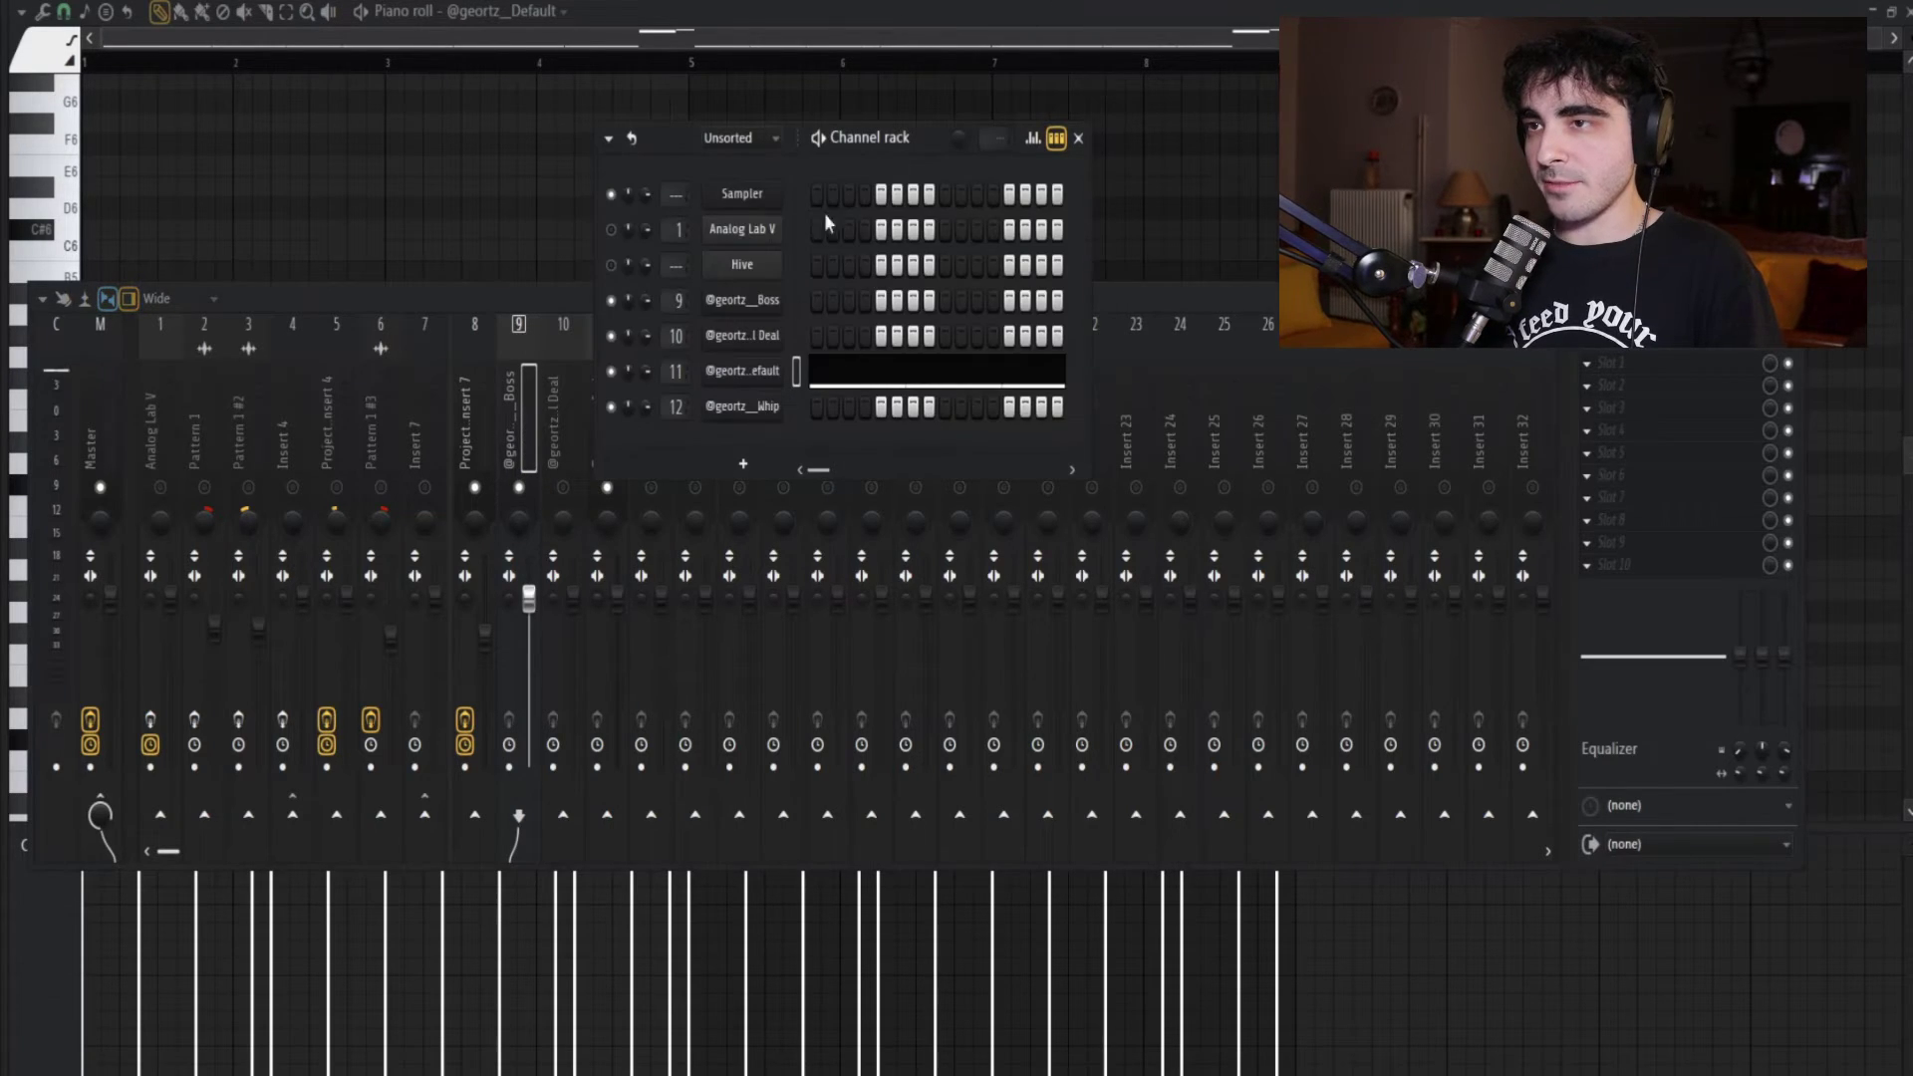
pyautogui.click(742, 298)
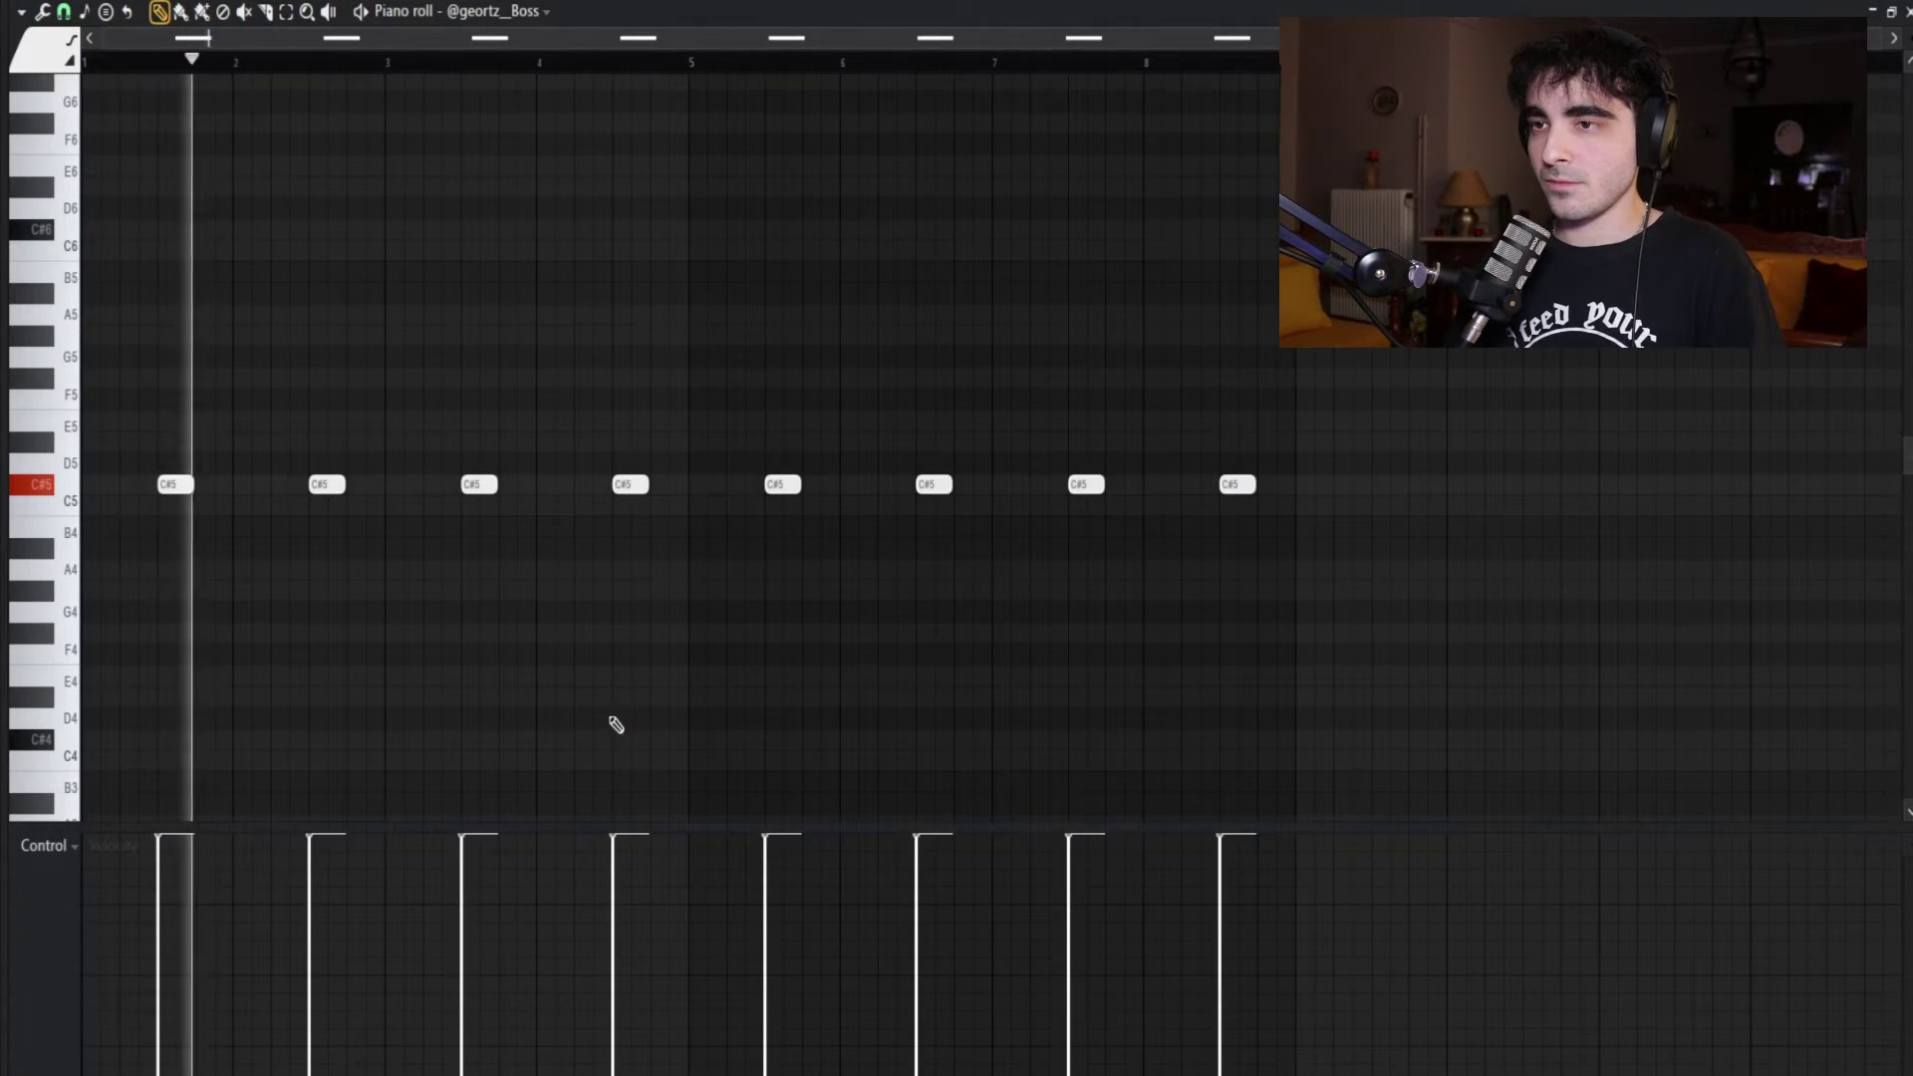
pyautogui.press('F6')
pyautogui.press('F9')
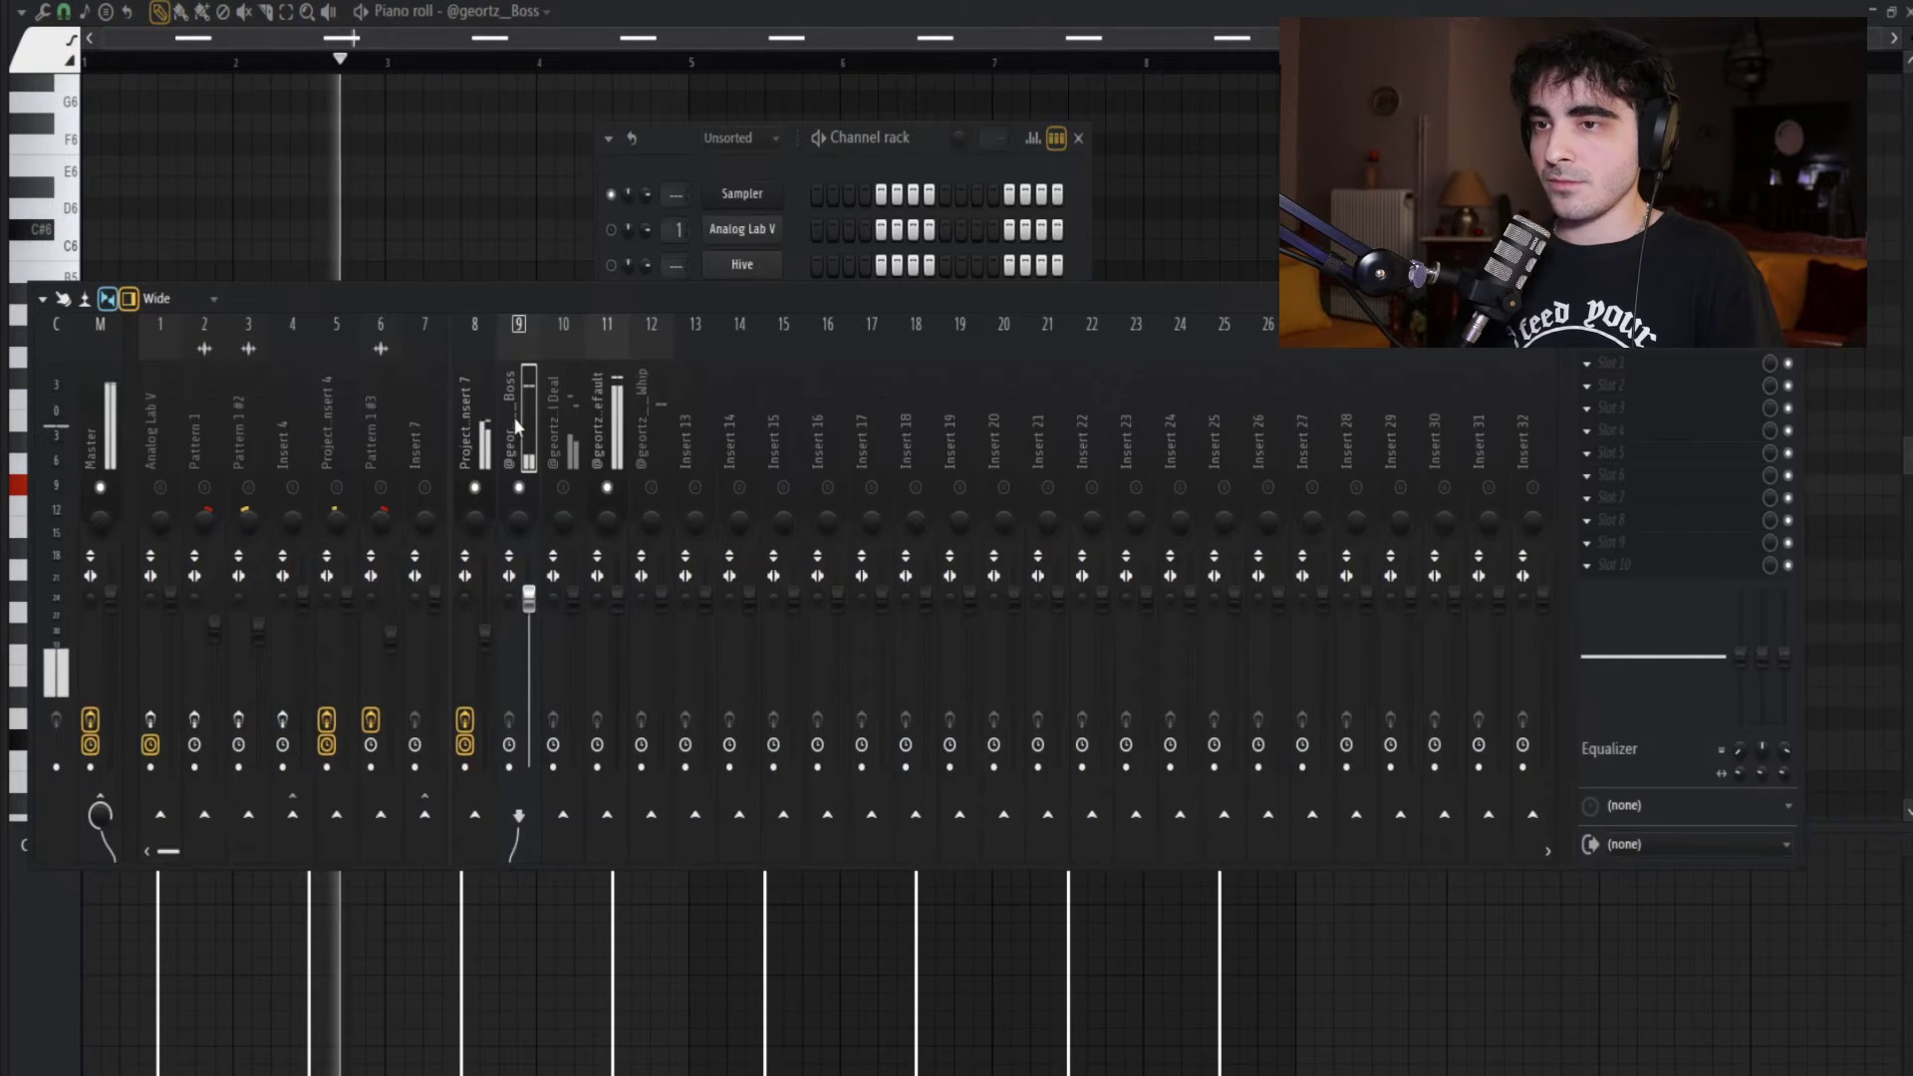
pyautogui.press('space')
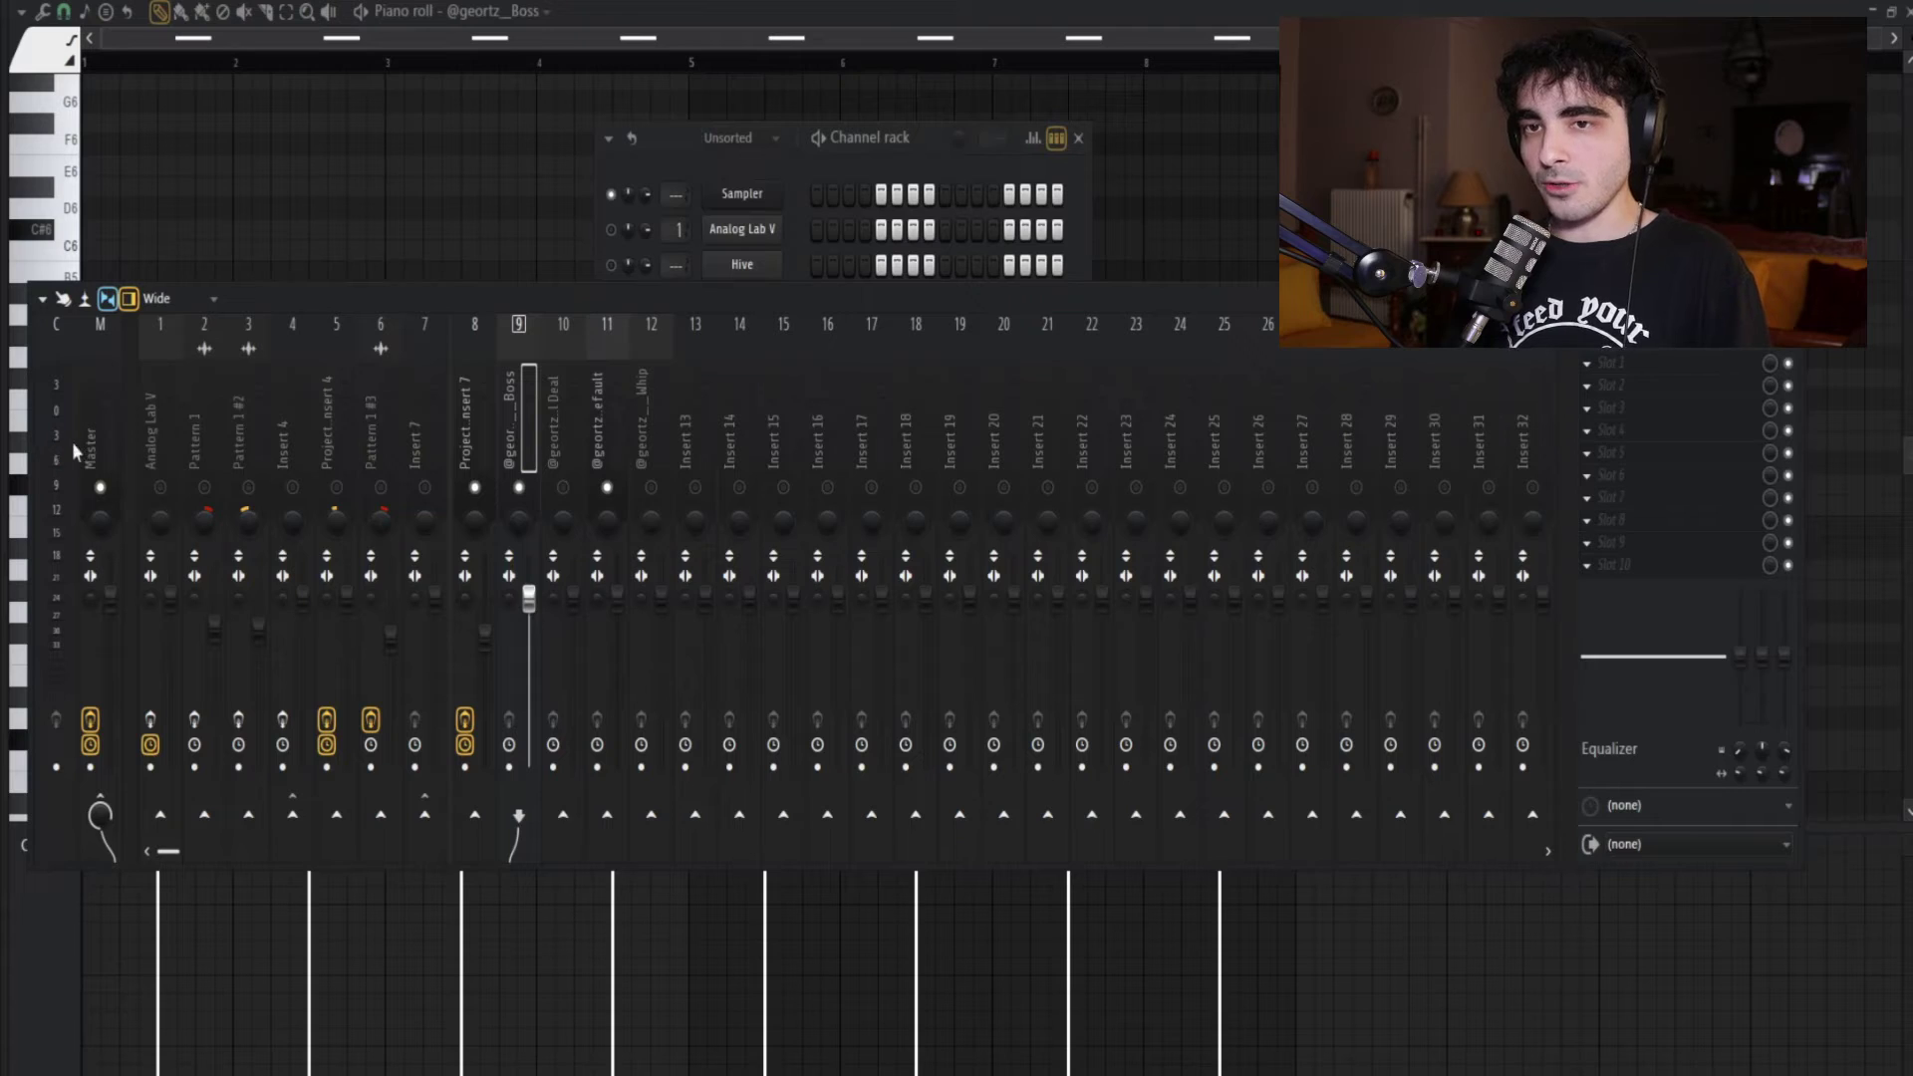
pyautogui.press('space')
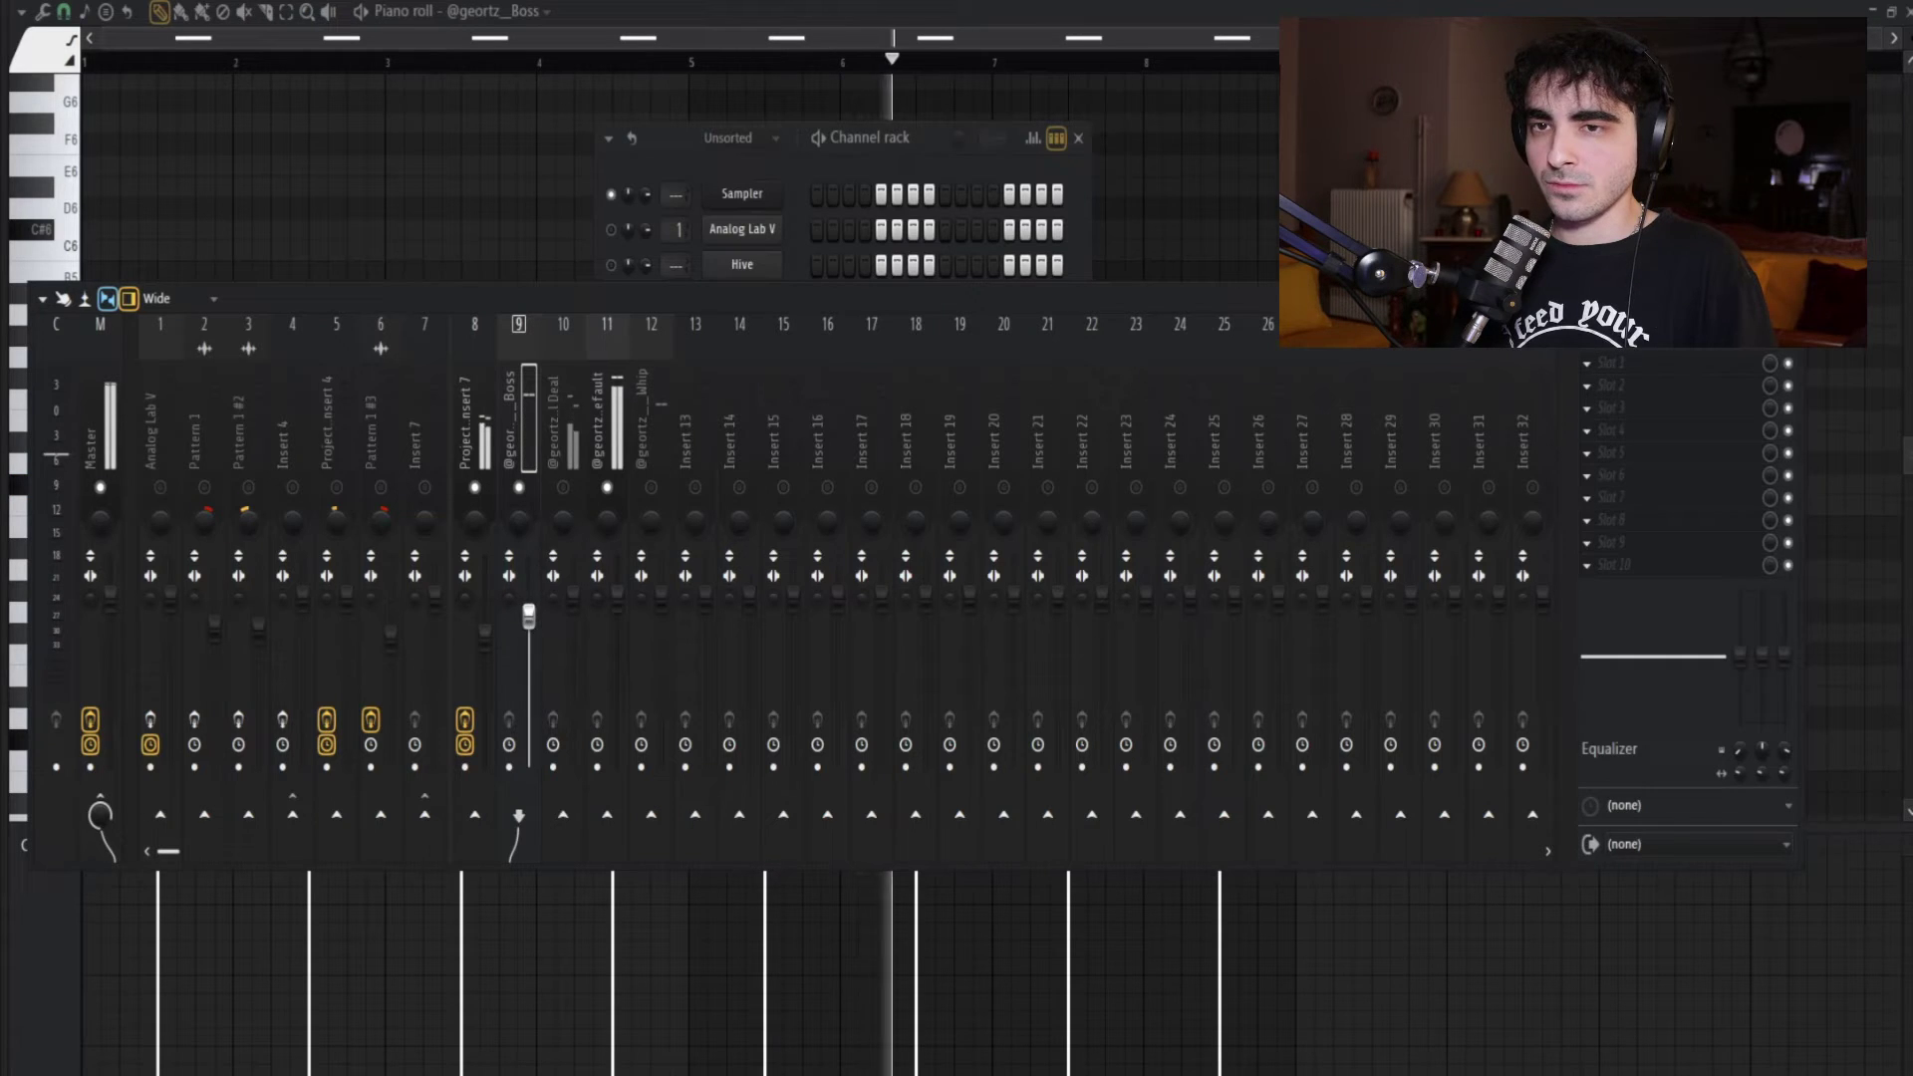
# Step: Load Fruity Fast Dist into an empty effect slot on The Real Deal track
pyautogui.click(555, 495)
pyautogui.press('space')
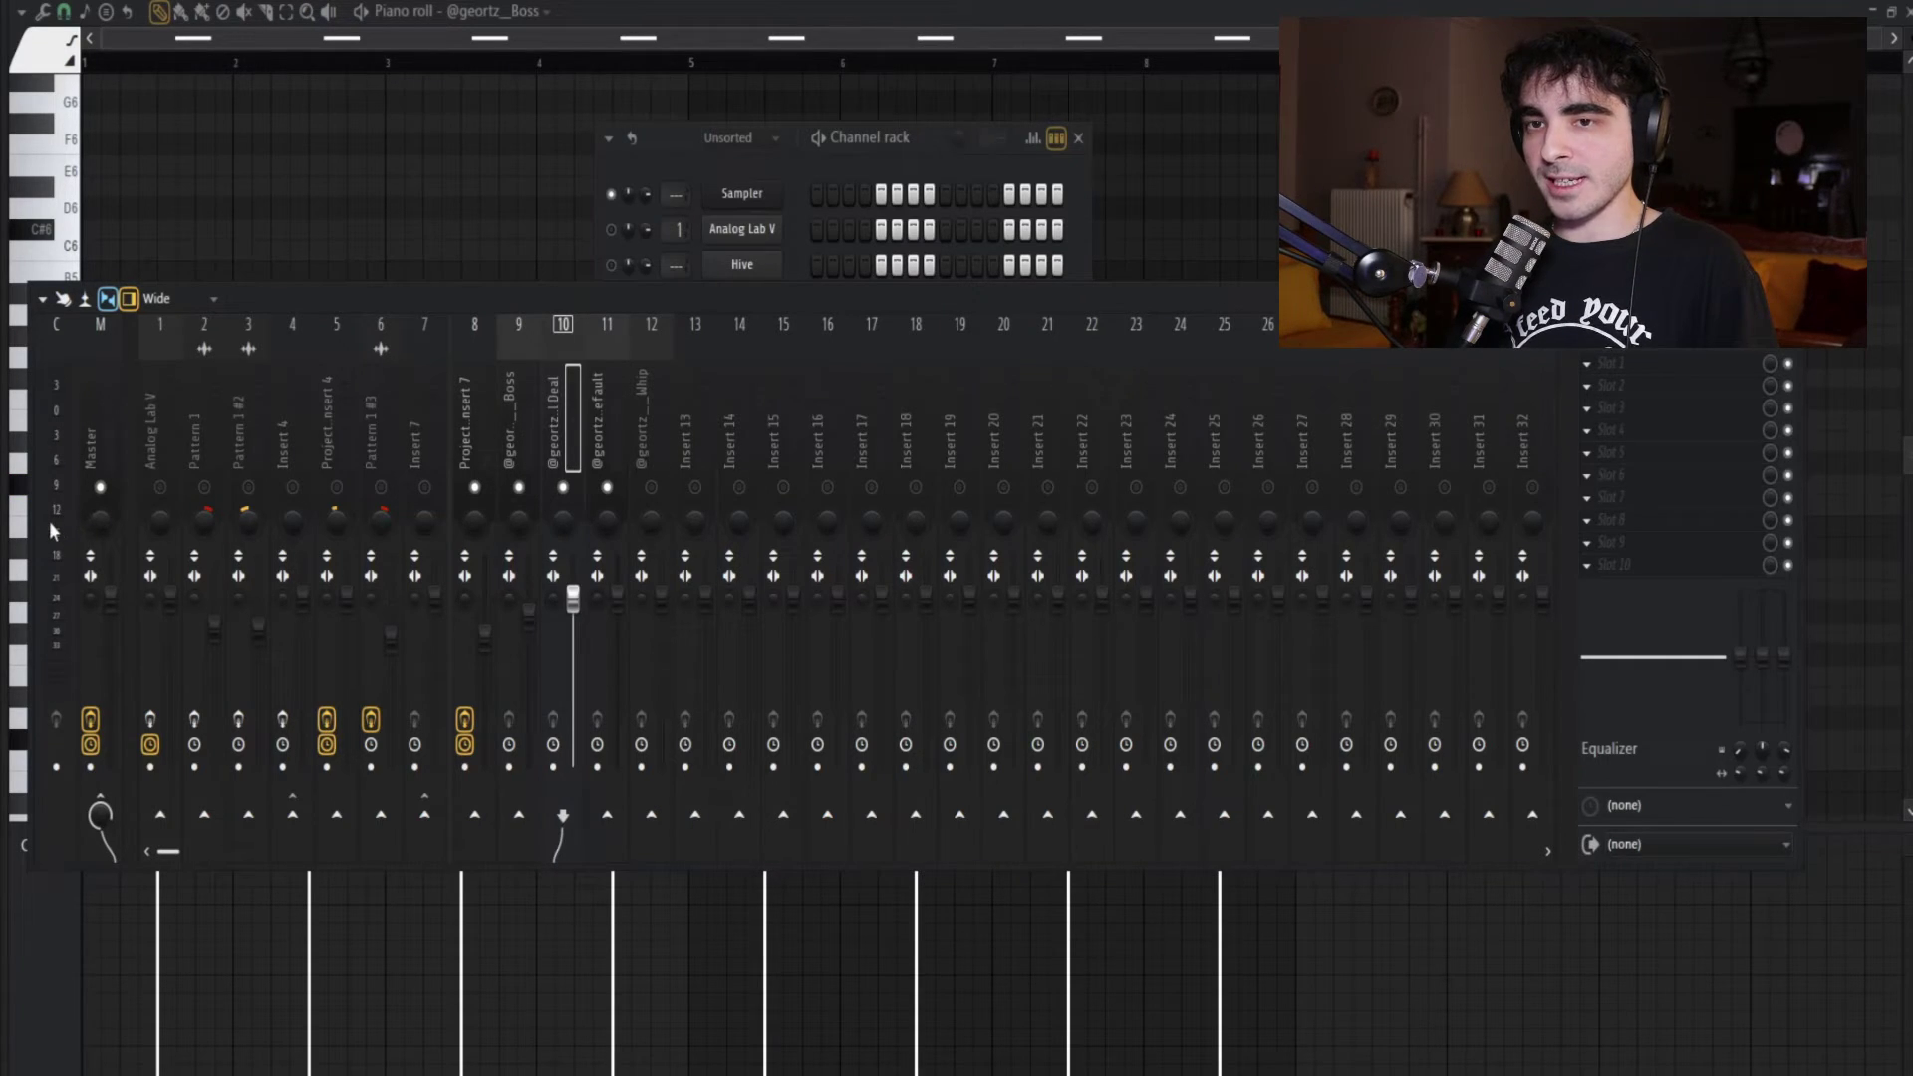
pyautogui.press('space')
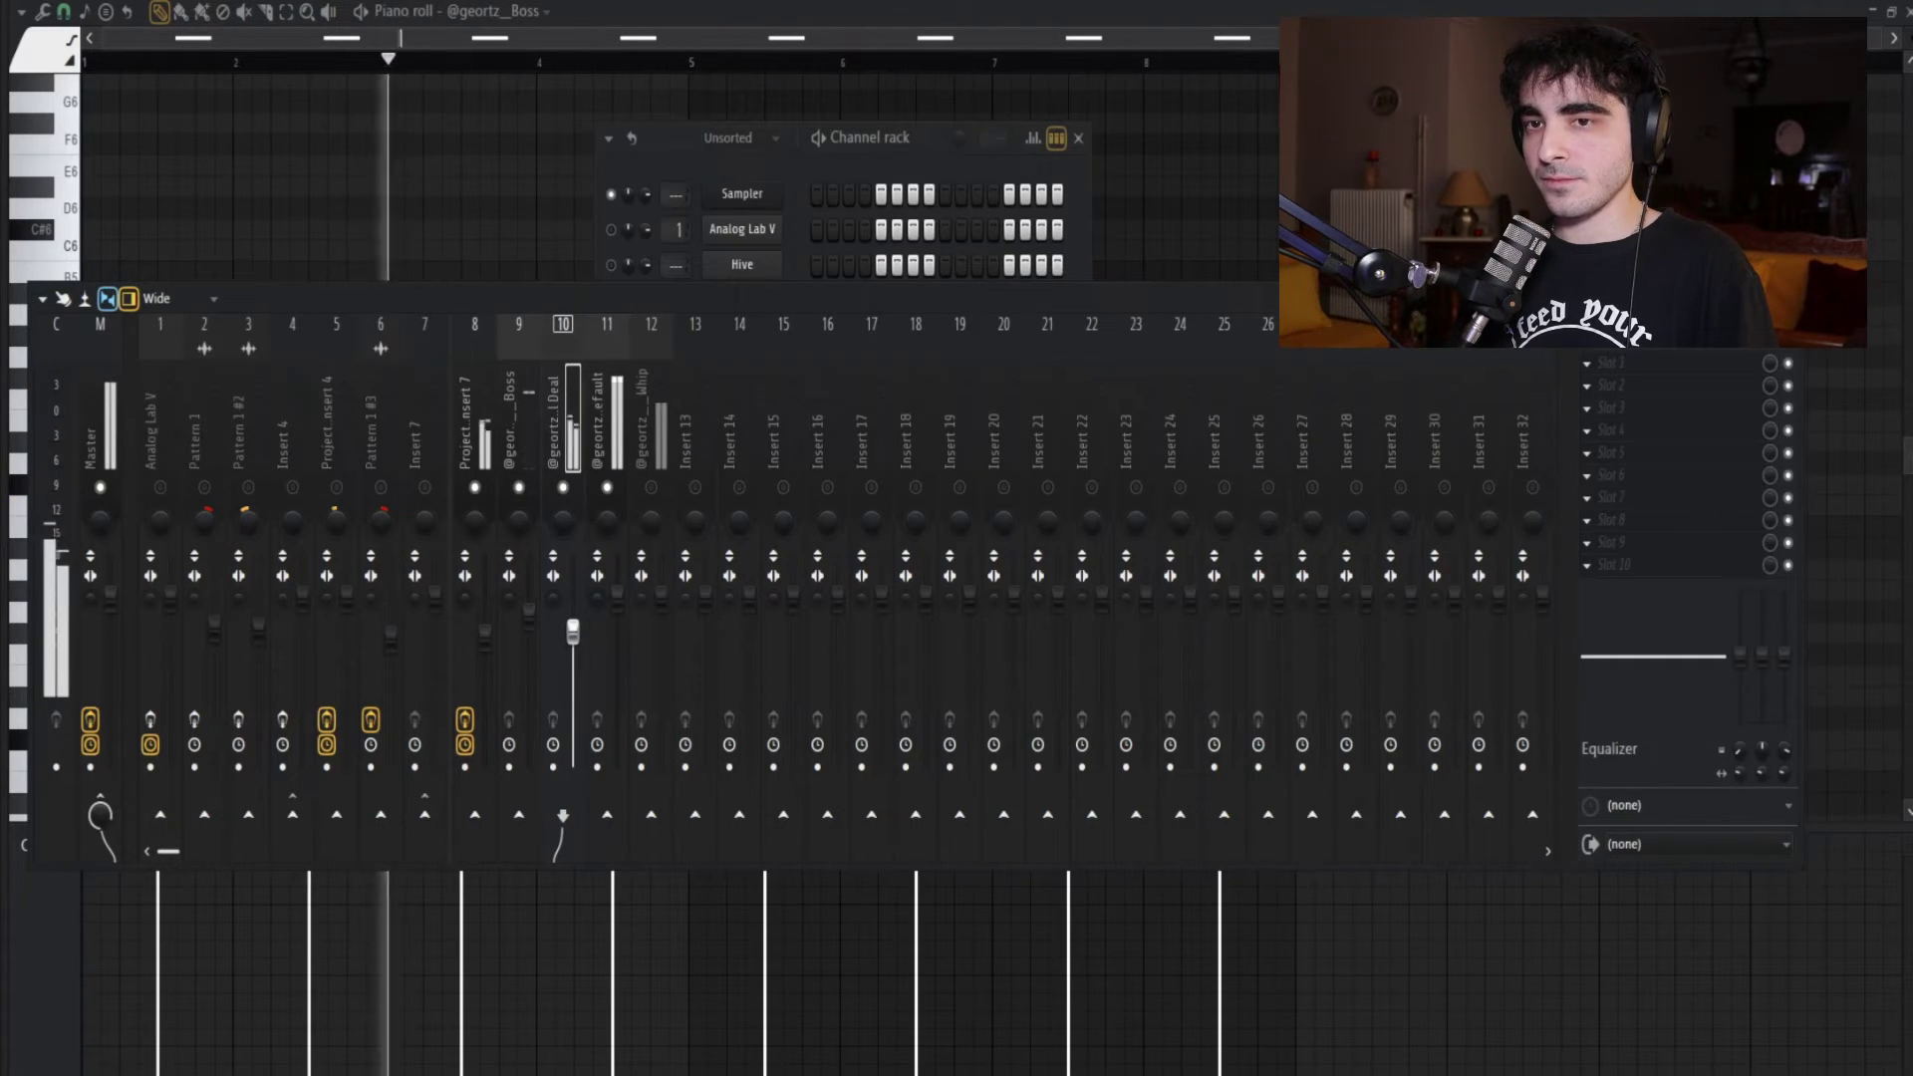
pyautogui.click(1587, 454)
pyautogui.moveTo(1610, 475)
pyautogui.click(1169, 357)
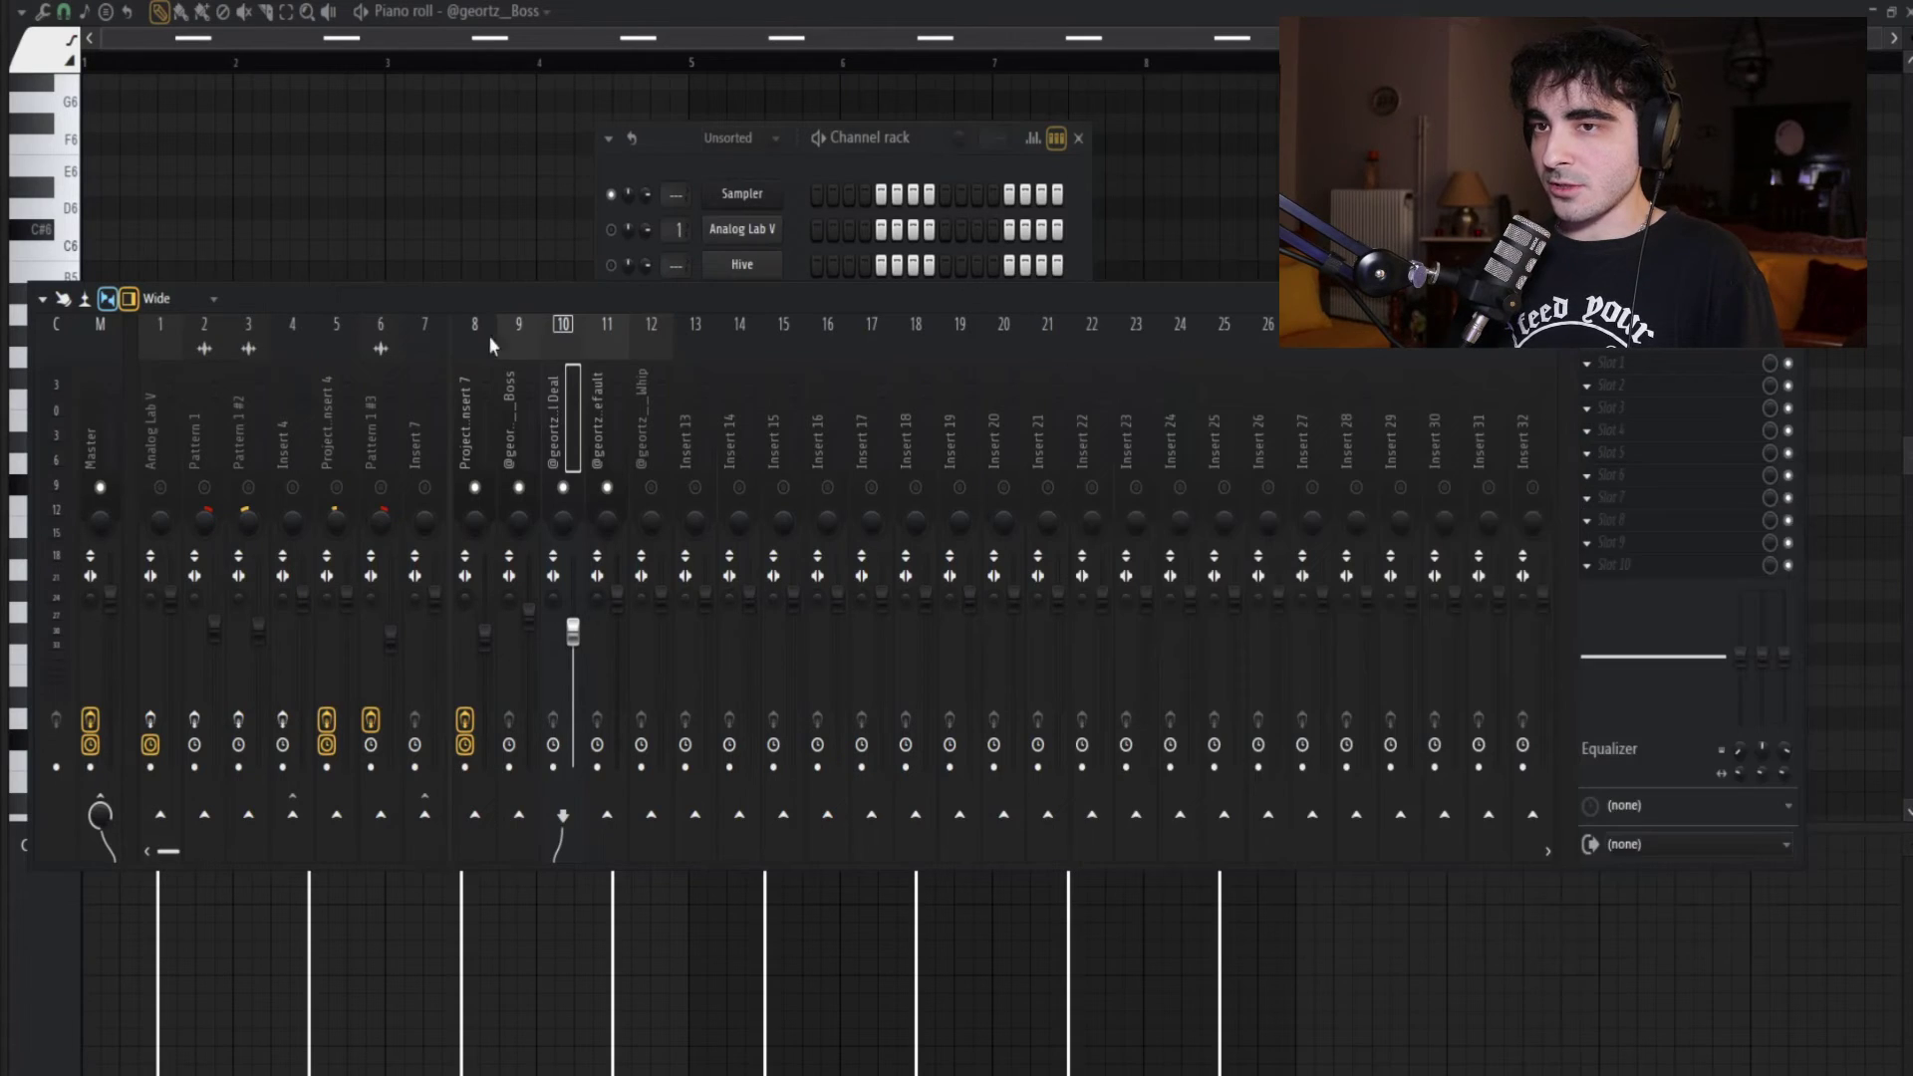
# Step: Audition the distortion with its wrapper settings shown, close it, and select the Whip track
pyautogui.click(594, 339)
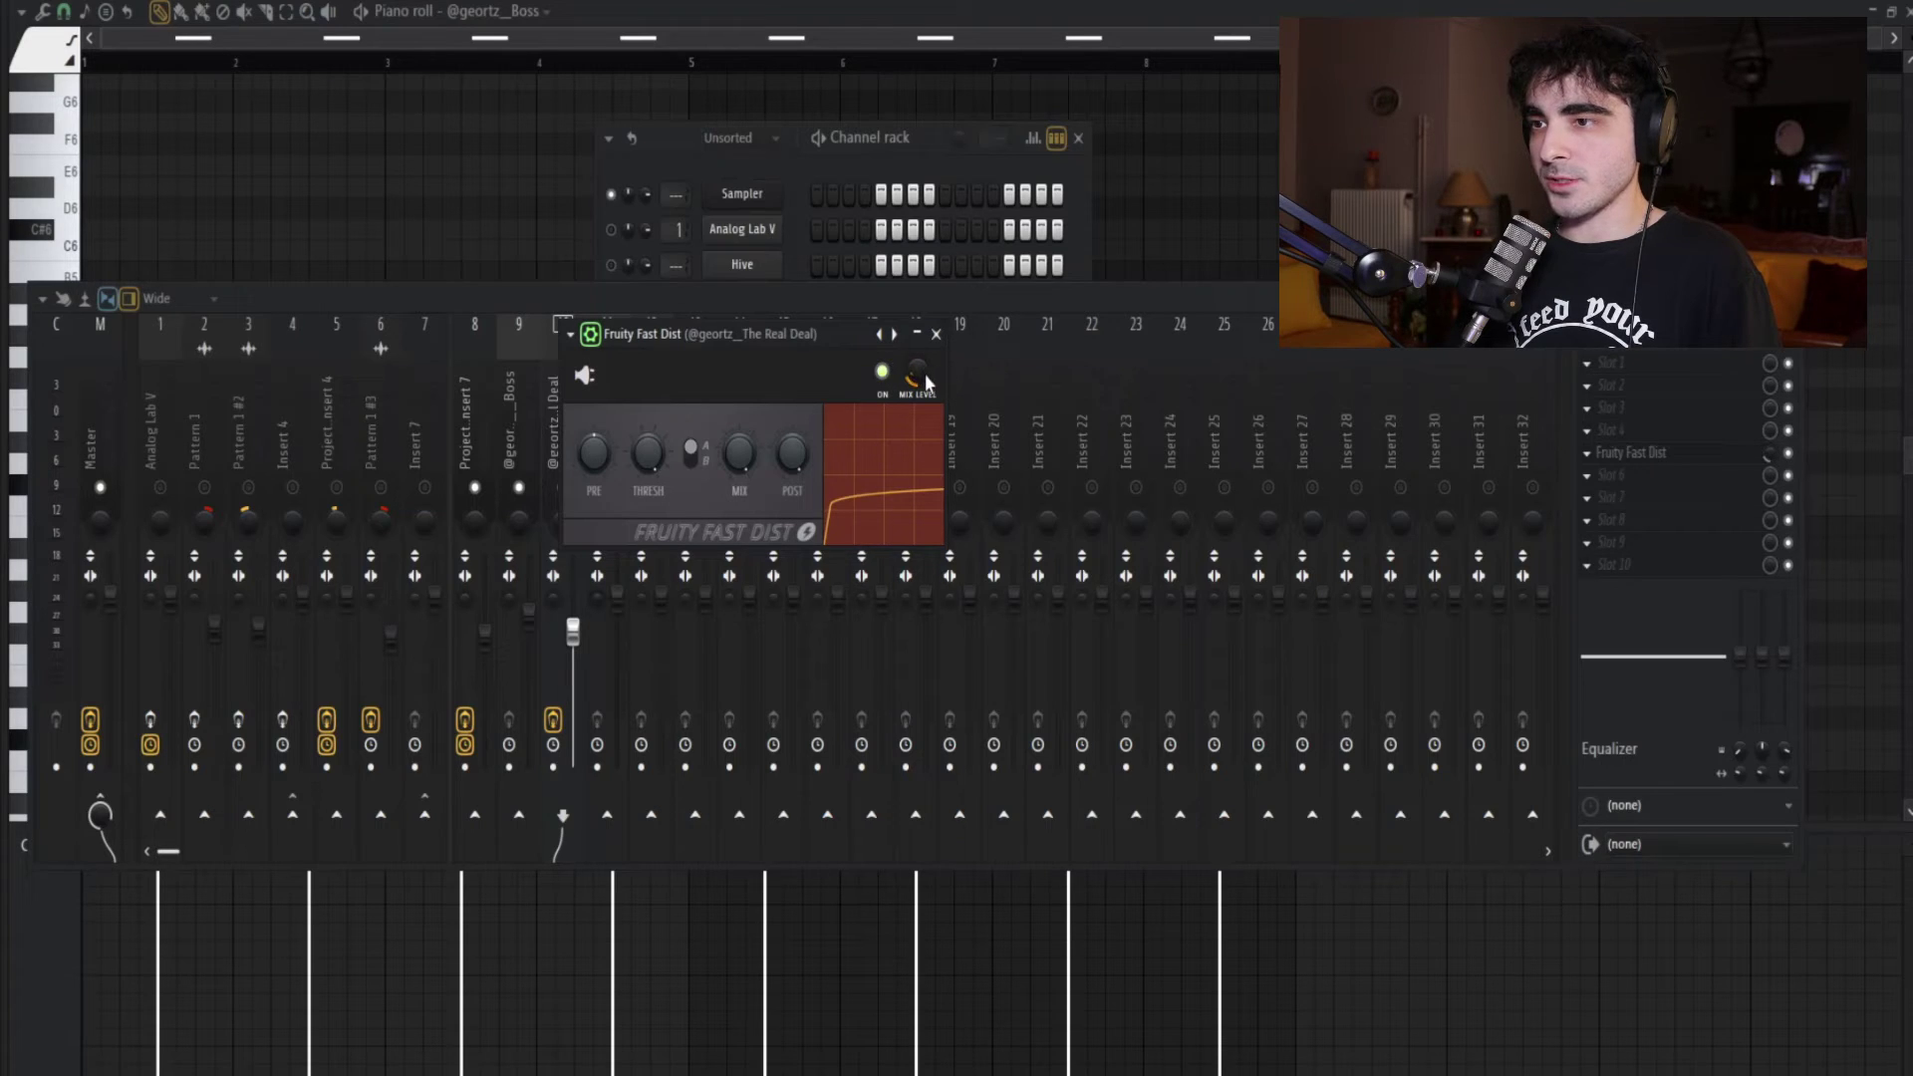
pyautogui.press('space')
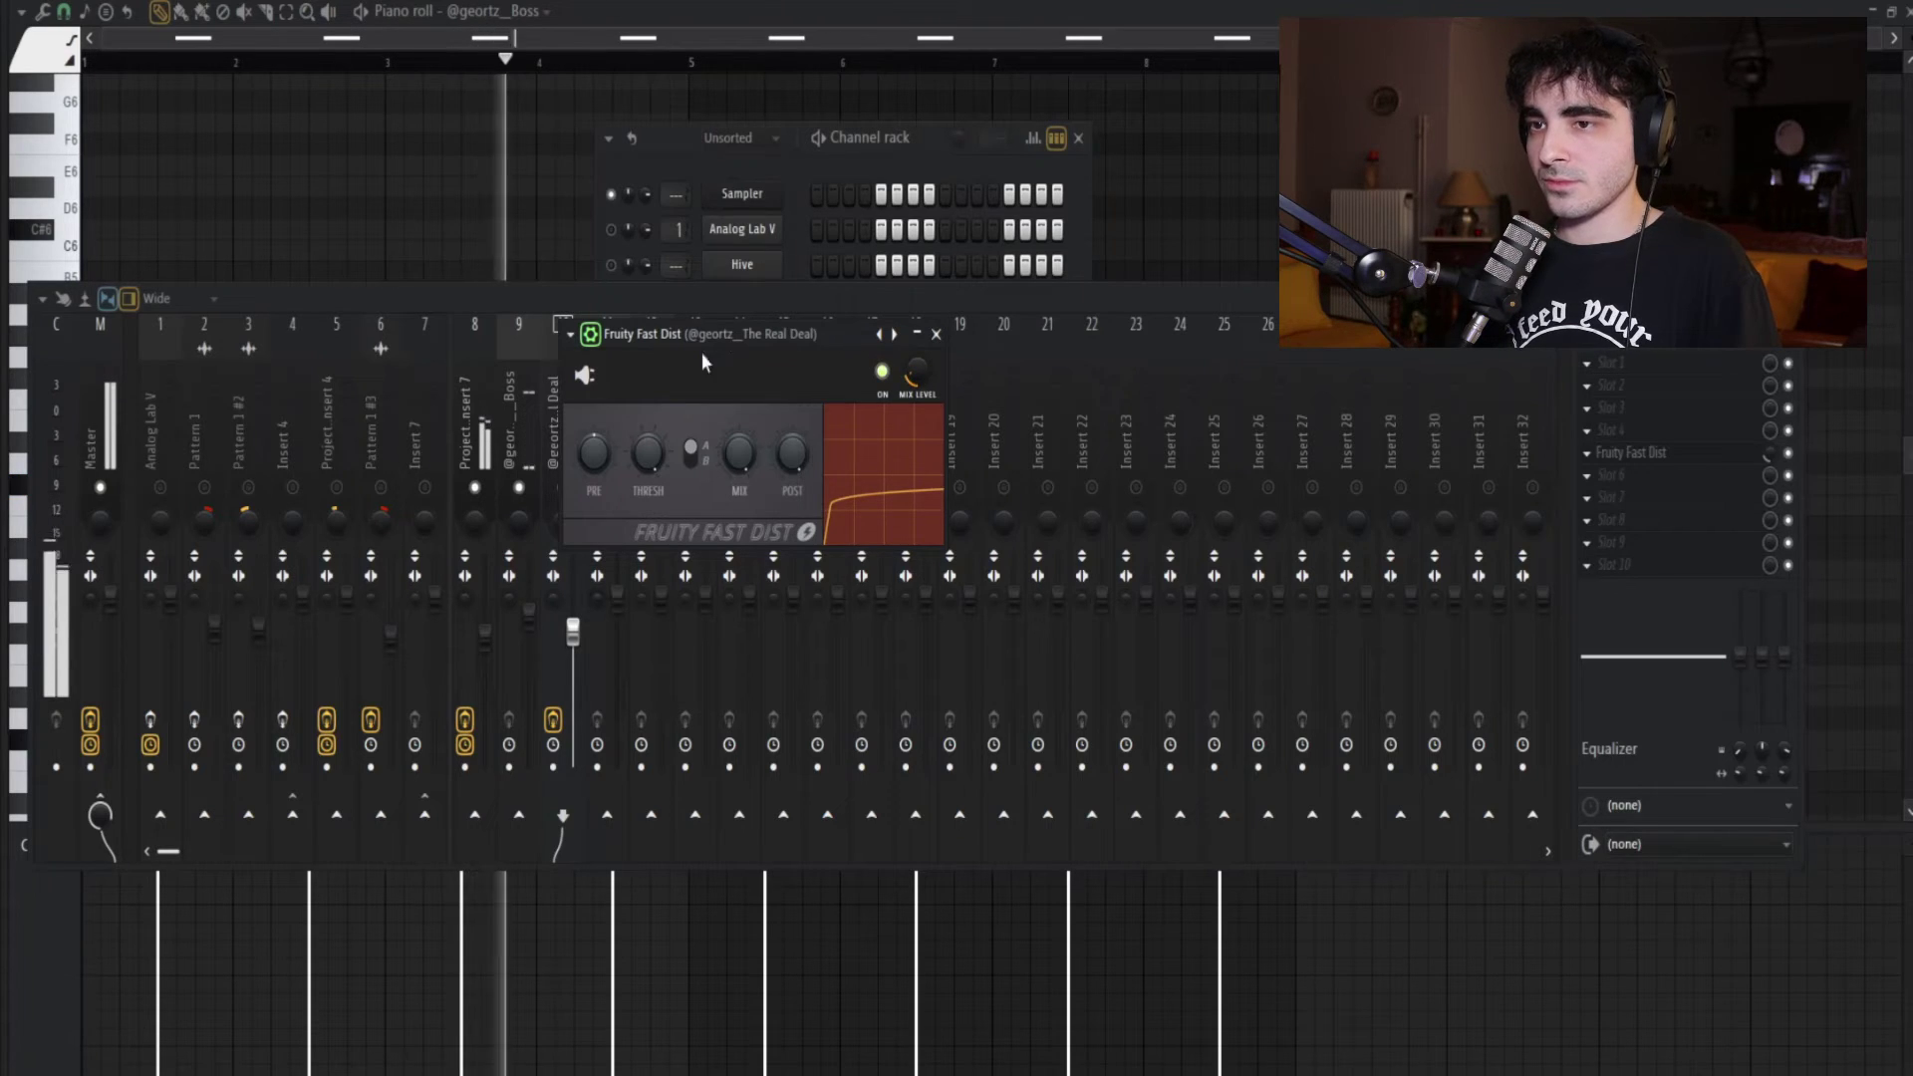
pyautogui.press('space')
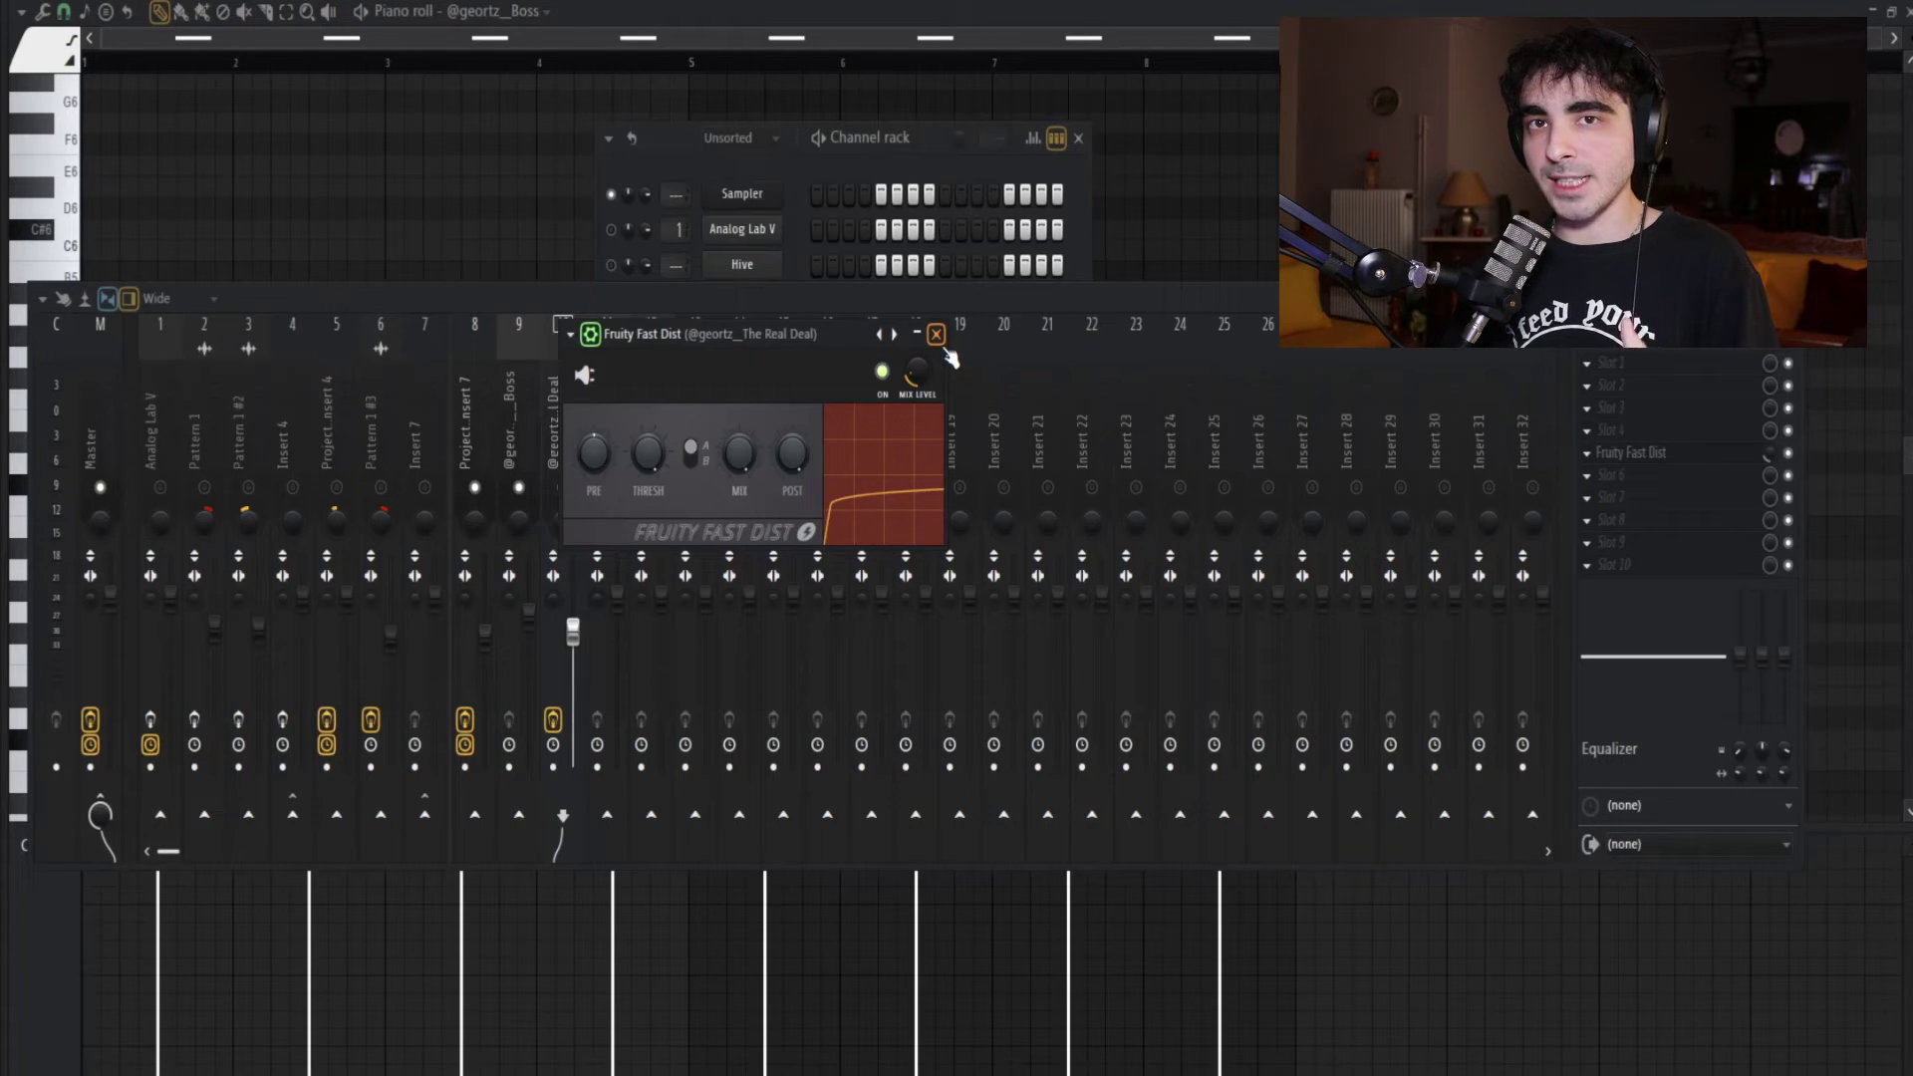
pyautogui.click(936, 334)
pyautogui.click(652, 409)
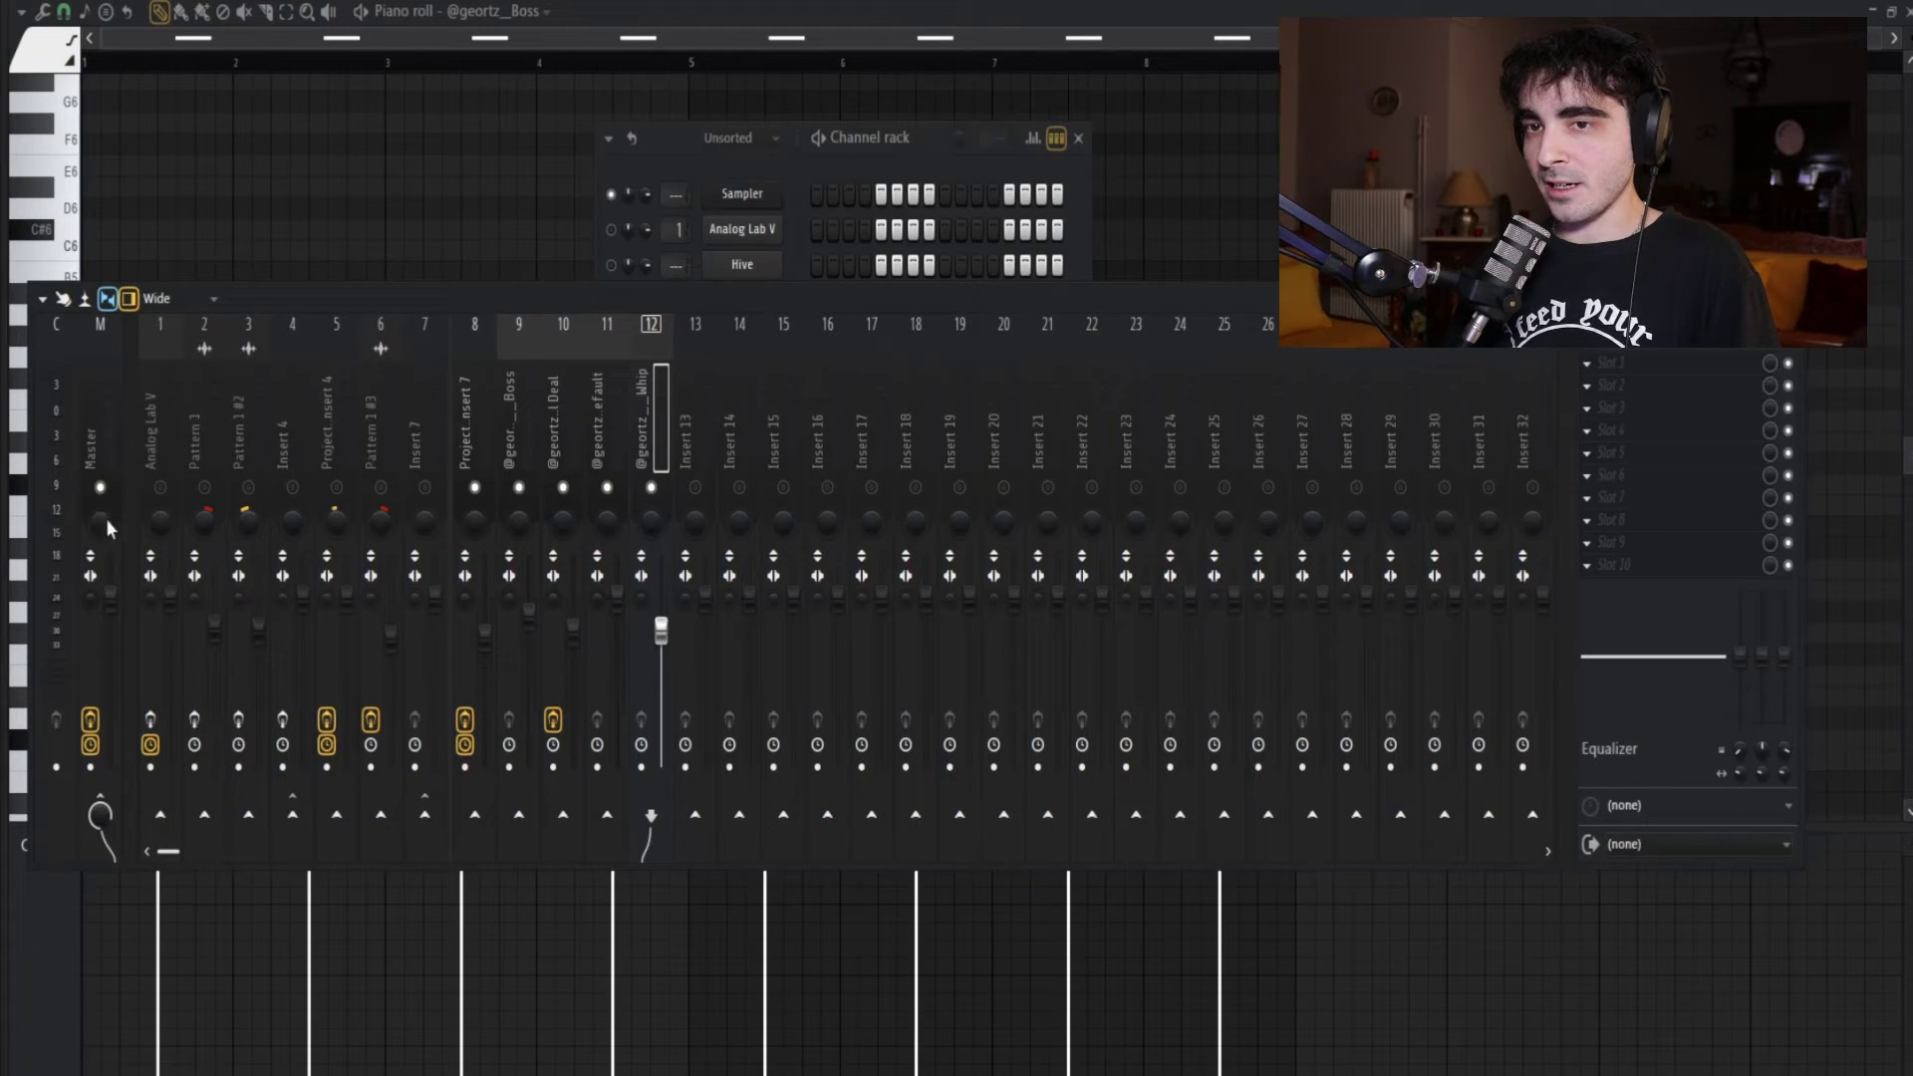
# Step: Play the beat, then select the Master track to reveal its effects, including Fruity soft clipper
pyautogui.press('space')
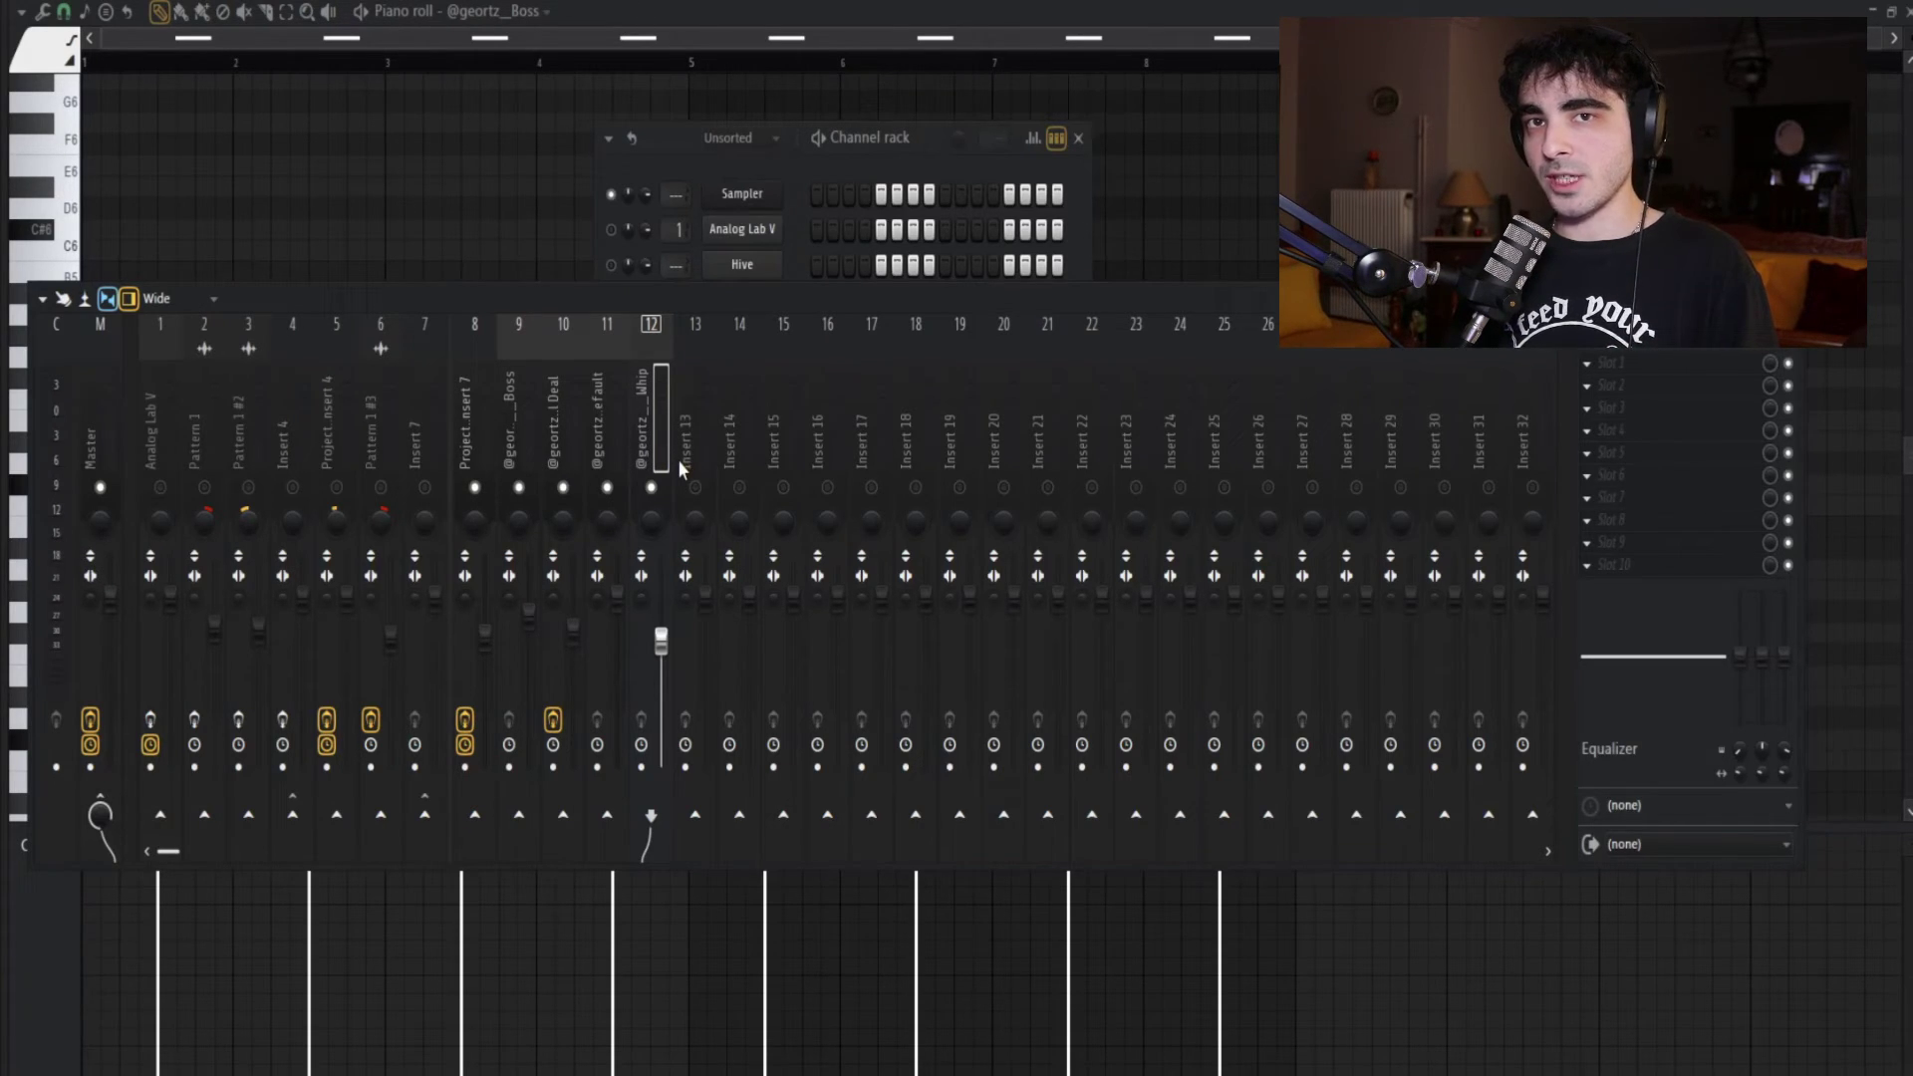
pyautogui.click(101, 445)
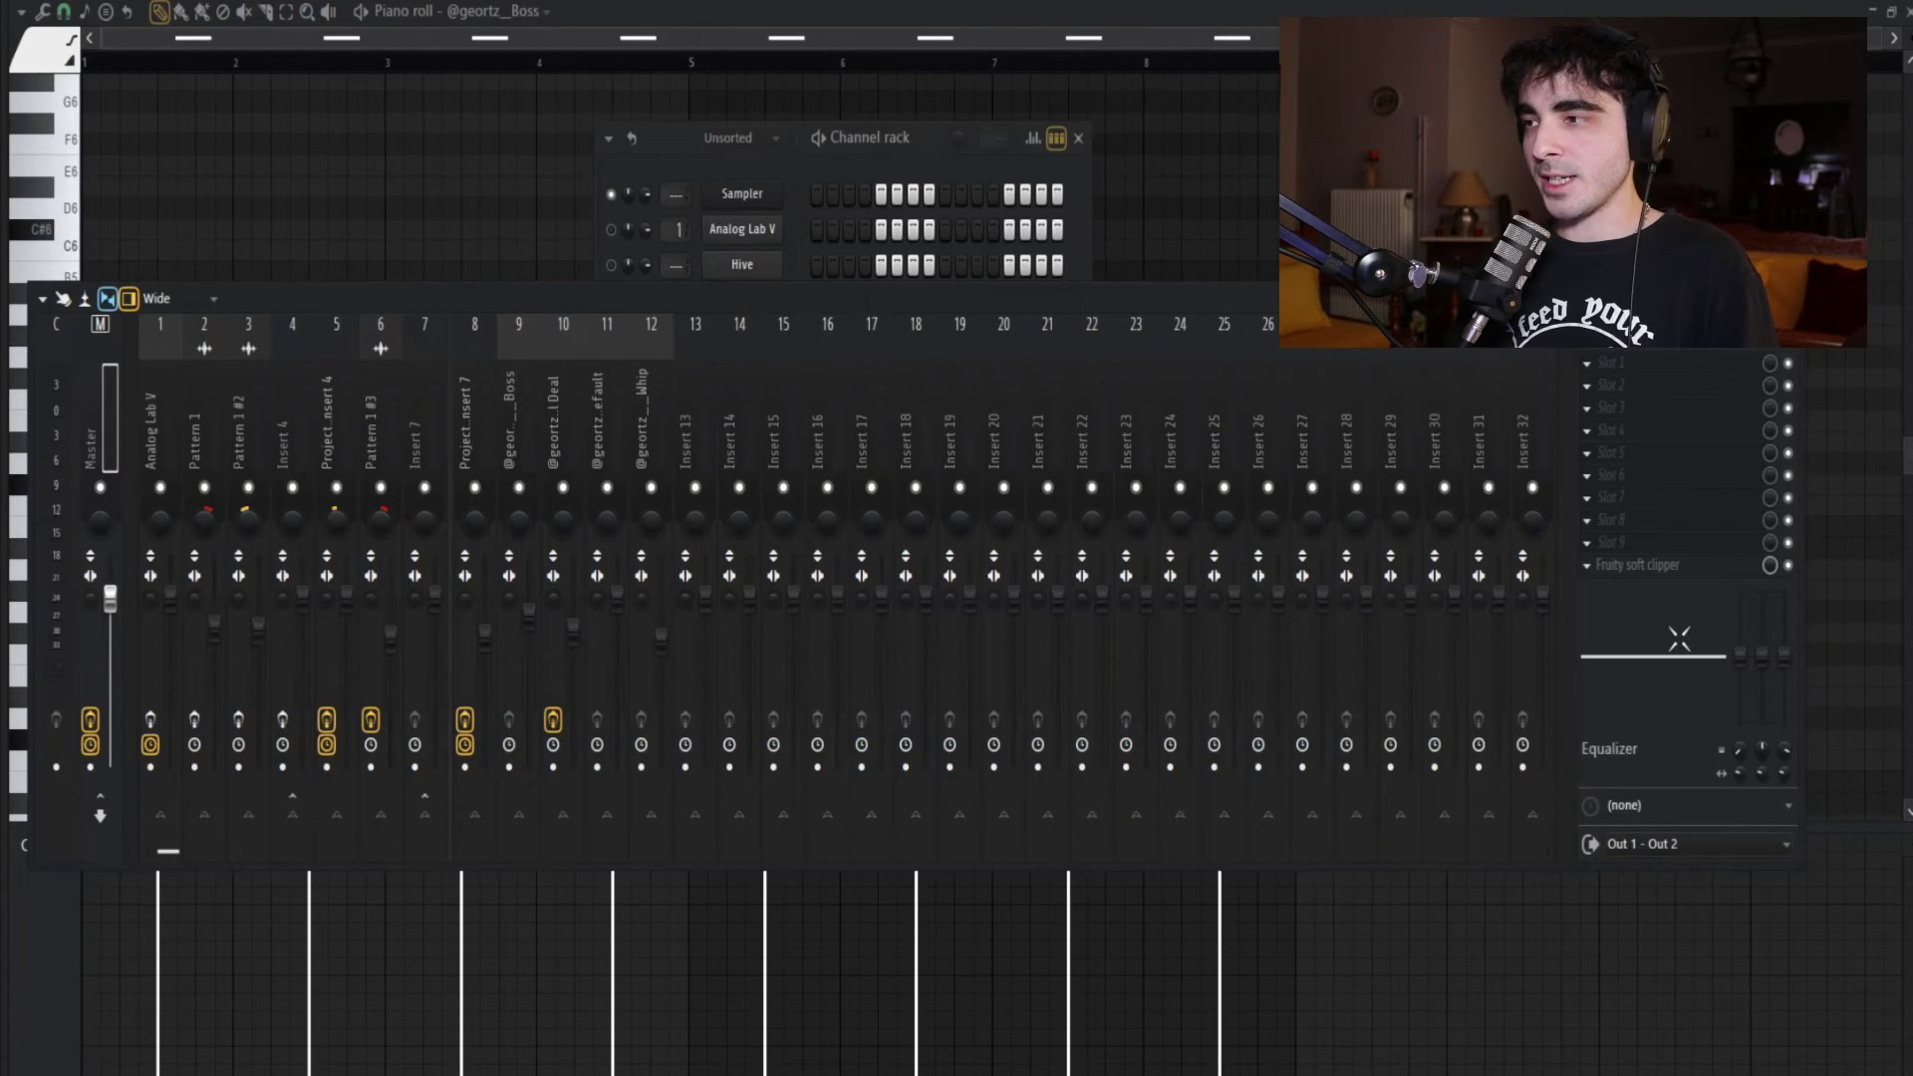
# Step: Load Fresh Air into an empty Master slot and set its High Air to 8 during playback
pyautogui.click(1656, 522)
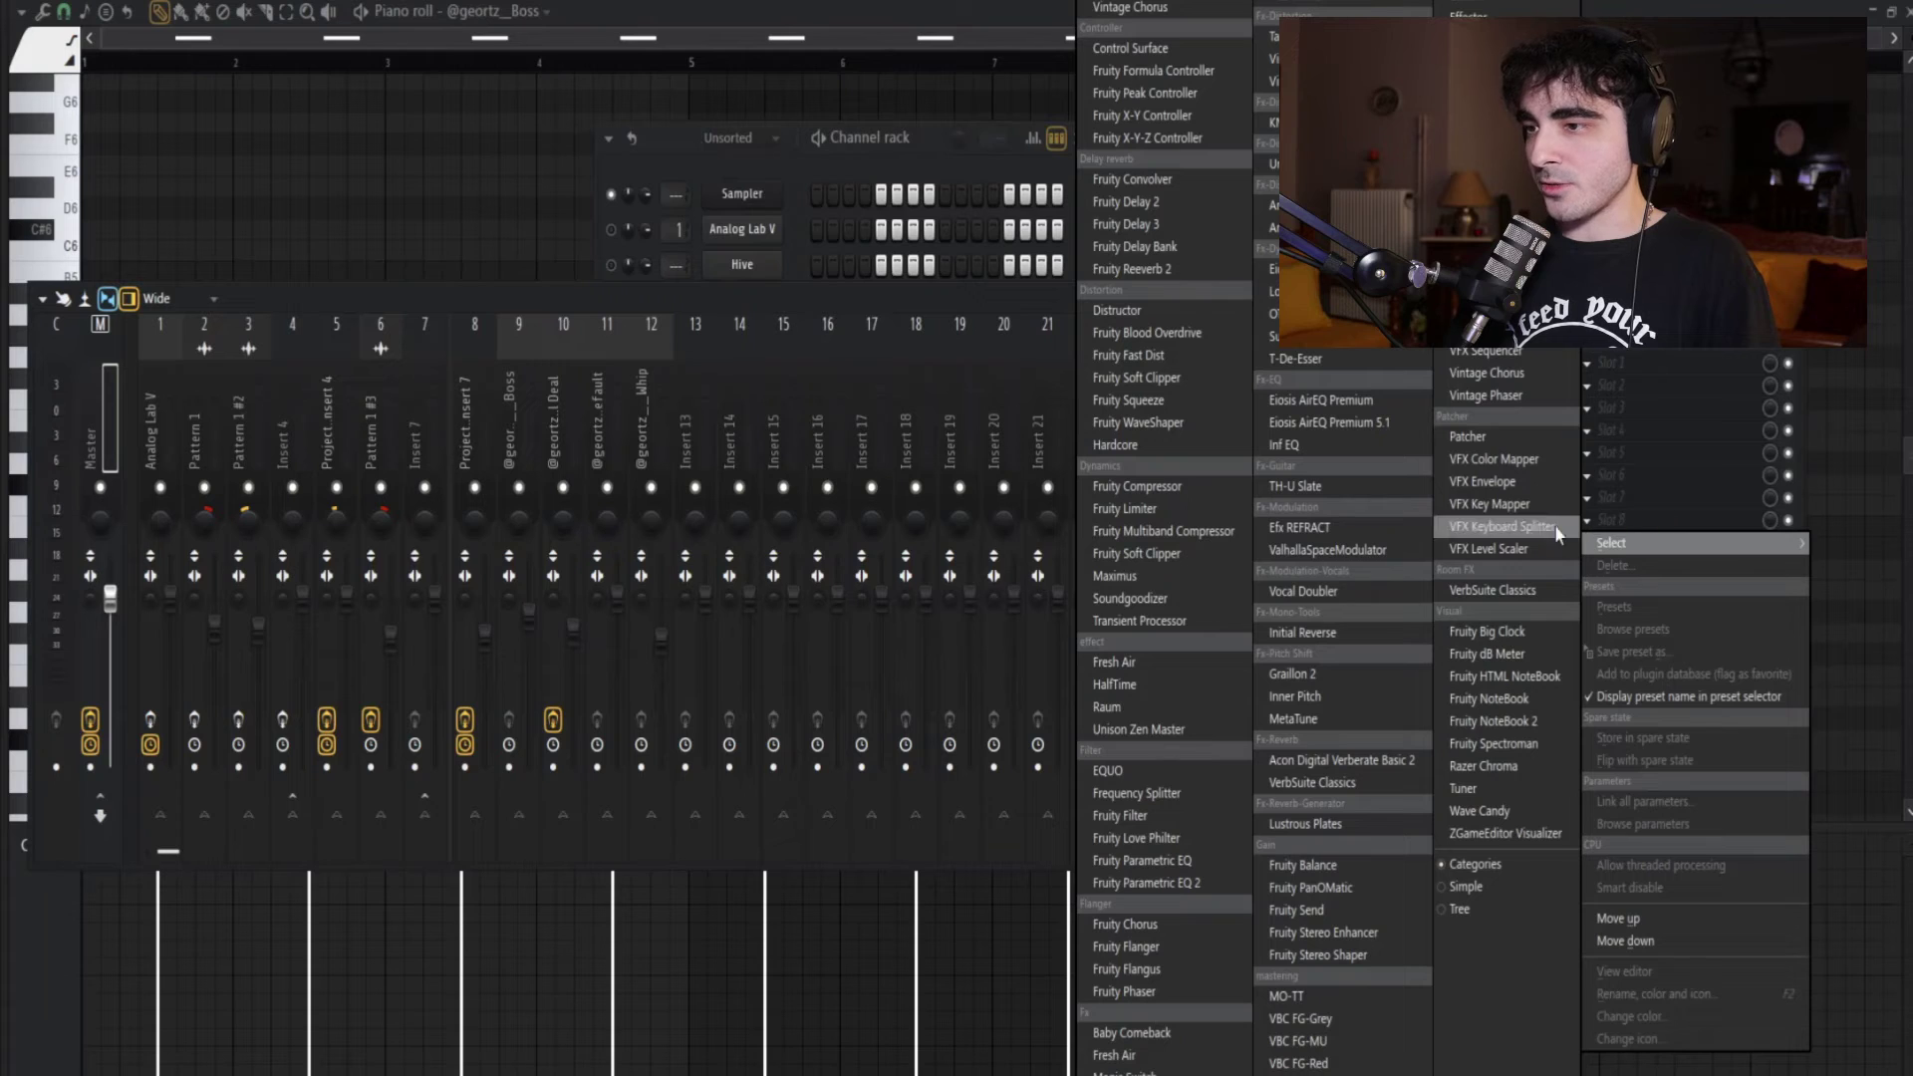
pyautogui.click(1113, 662)
pyautogui.moveTo(666, 160); pyautogui.dragTo(713, 171)
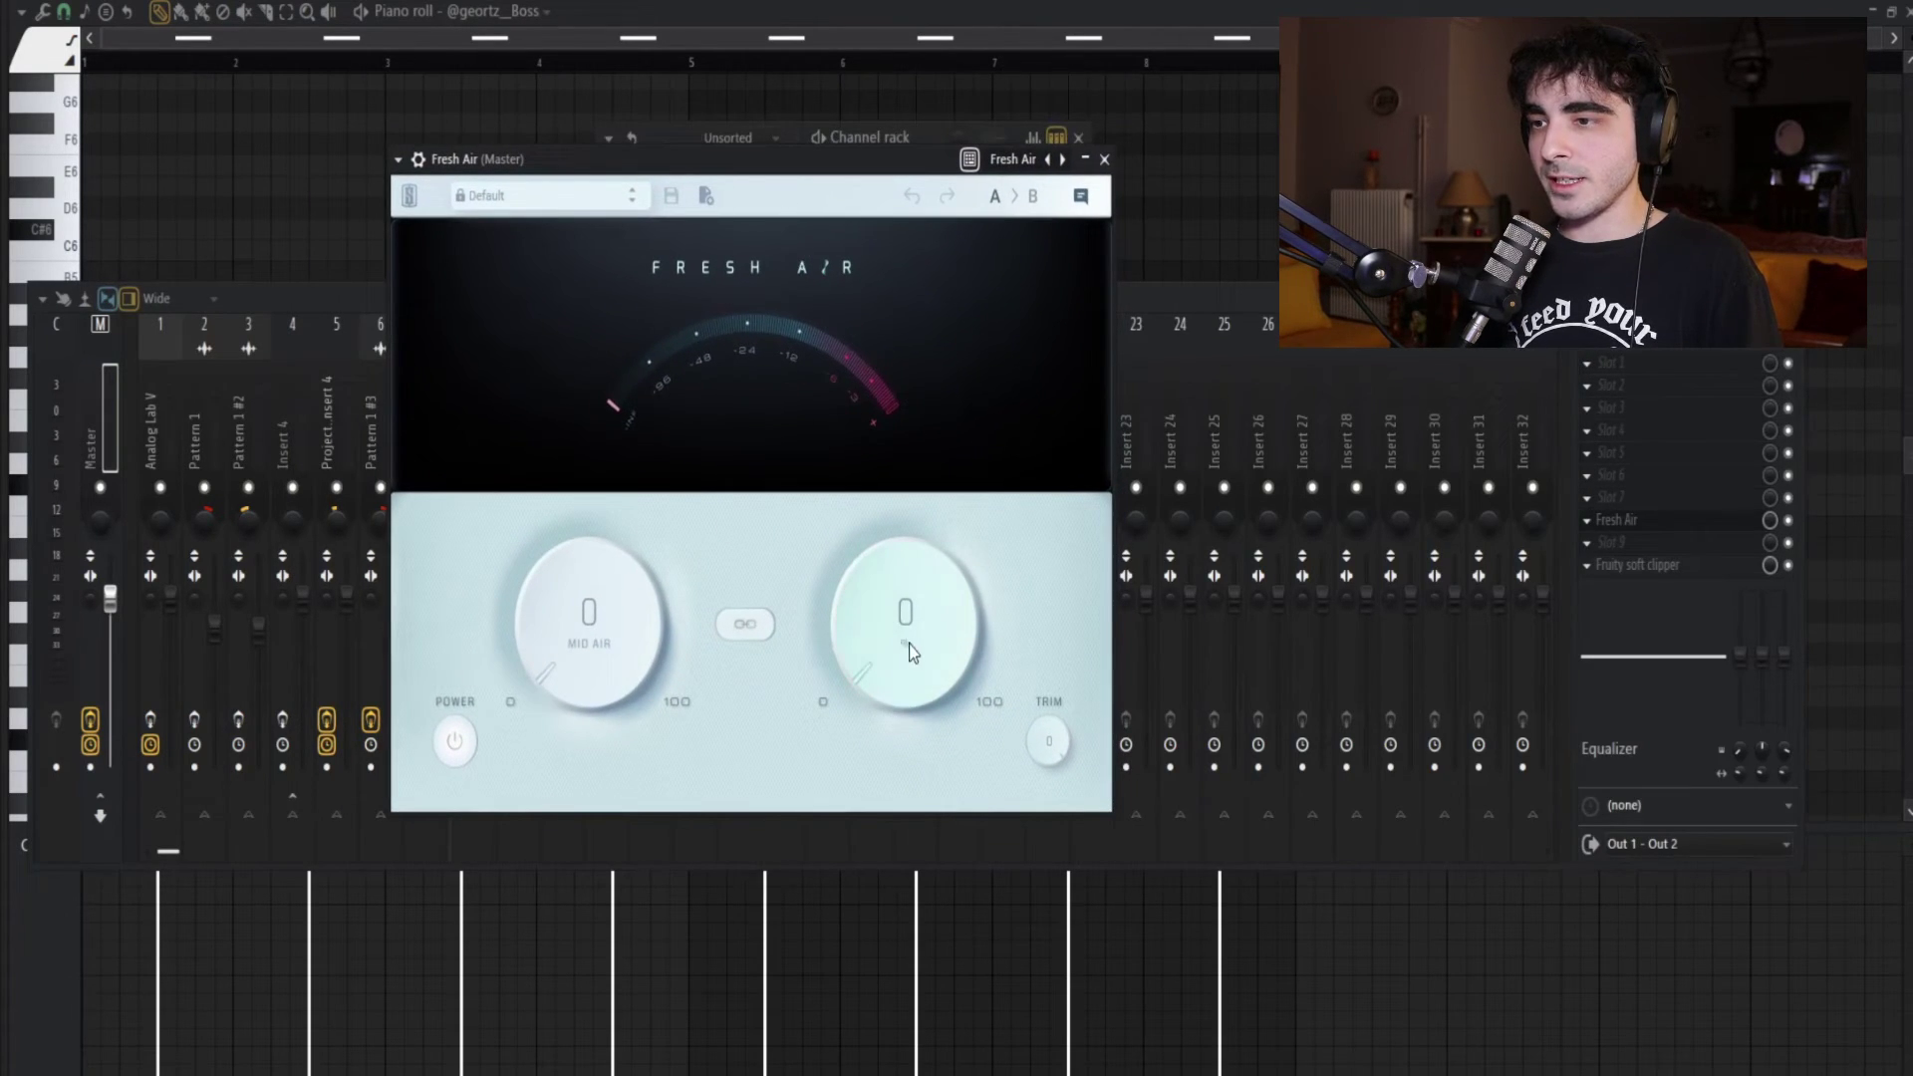
pyautogui.press('space')
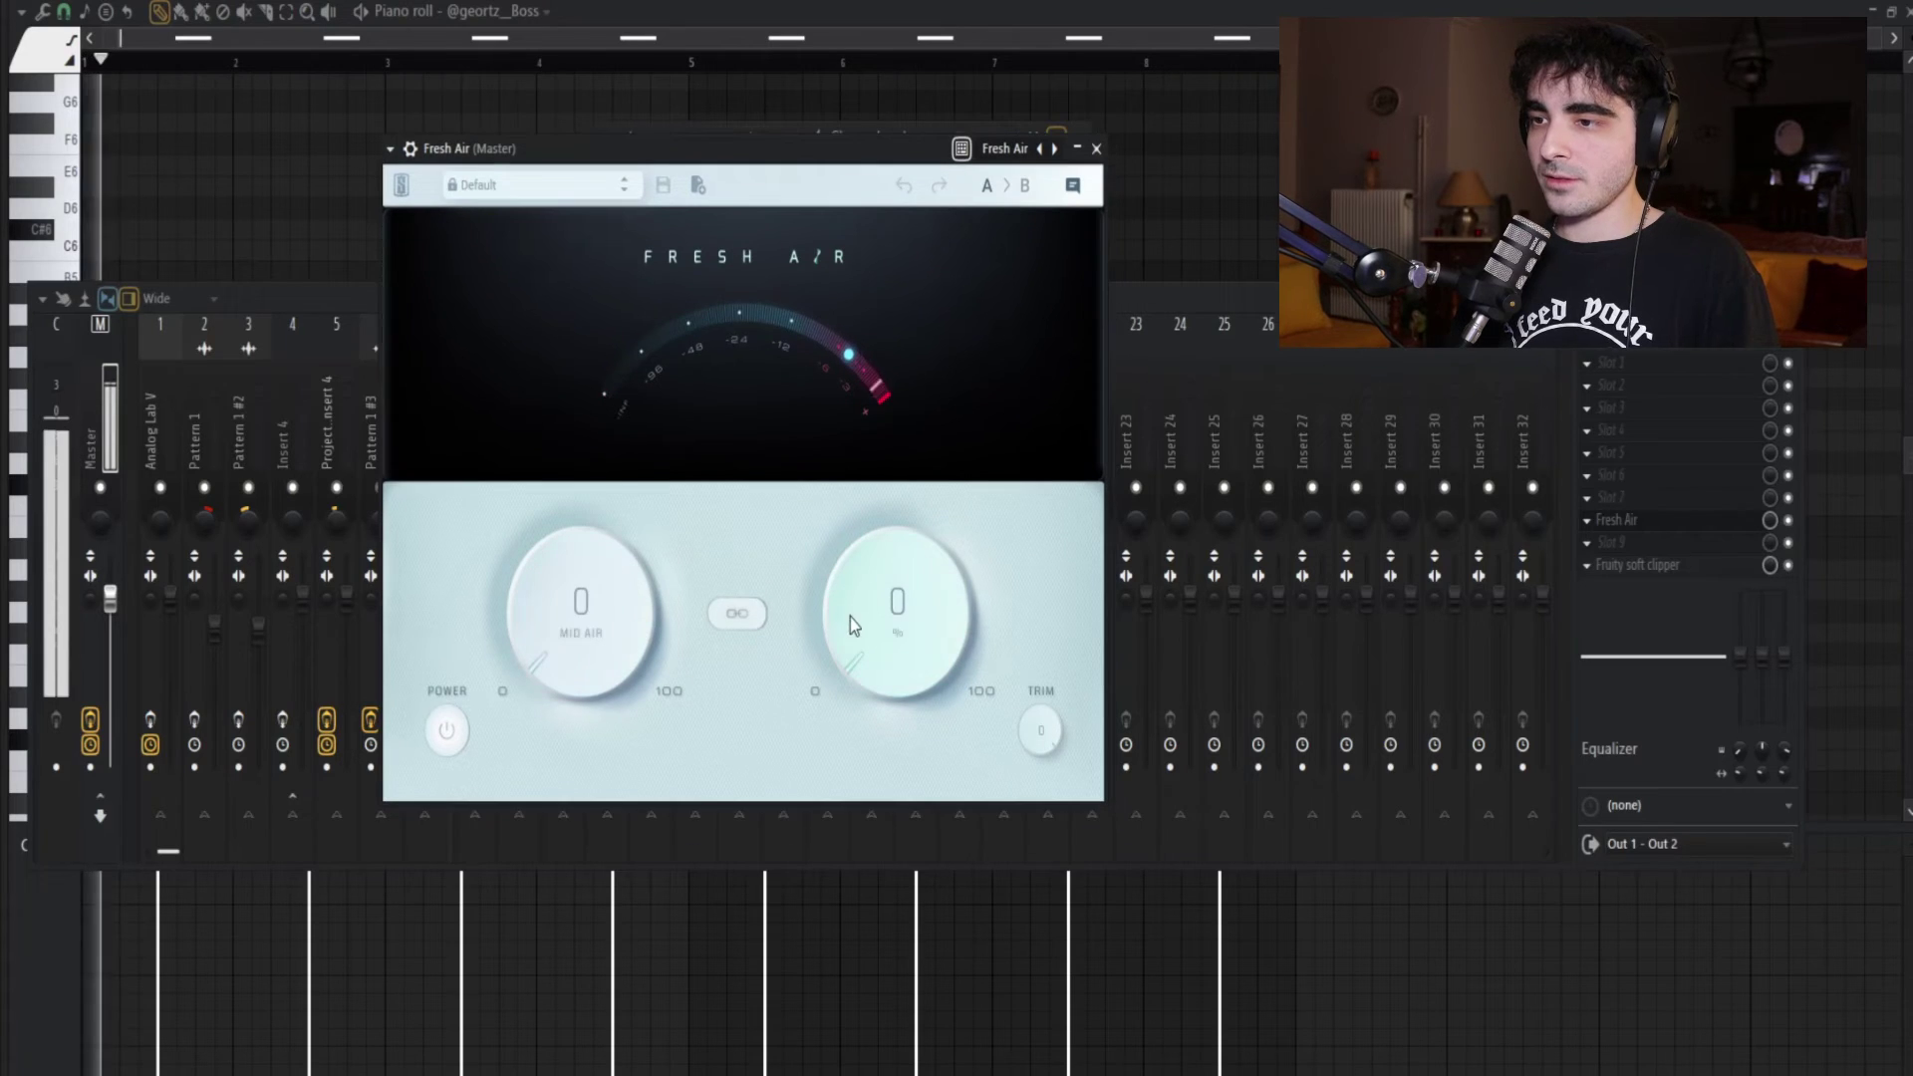
pyautogui.moveTo(850, 620); pyautogui.dragTo(786, 516)
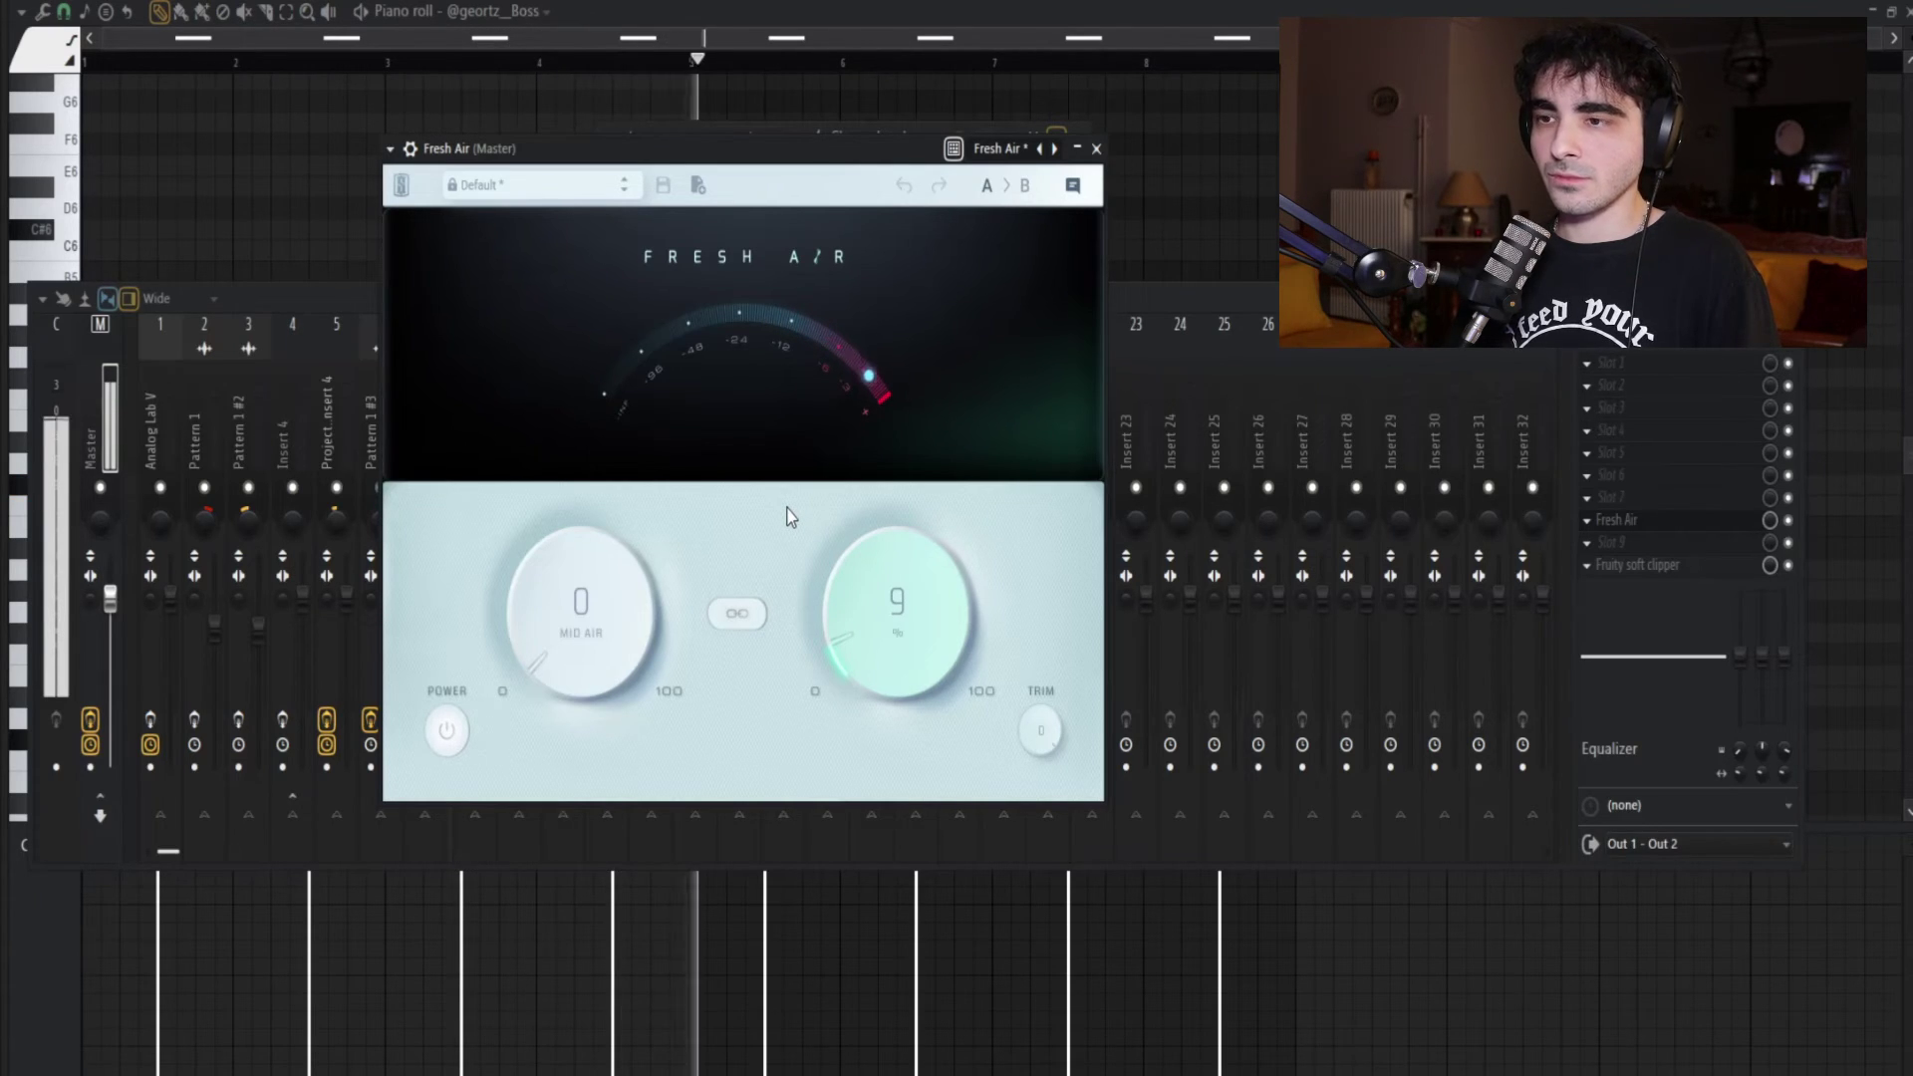
pyautogui.moveTo(787, 513); pyautogui.dragTo(783, 510)
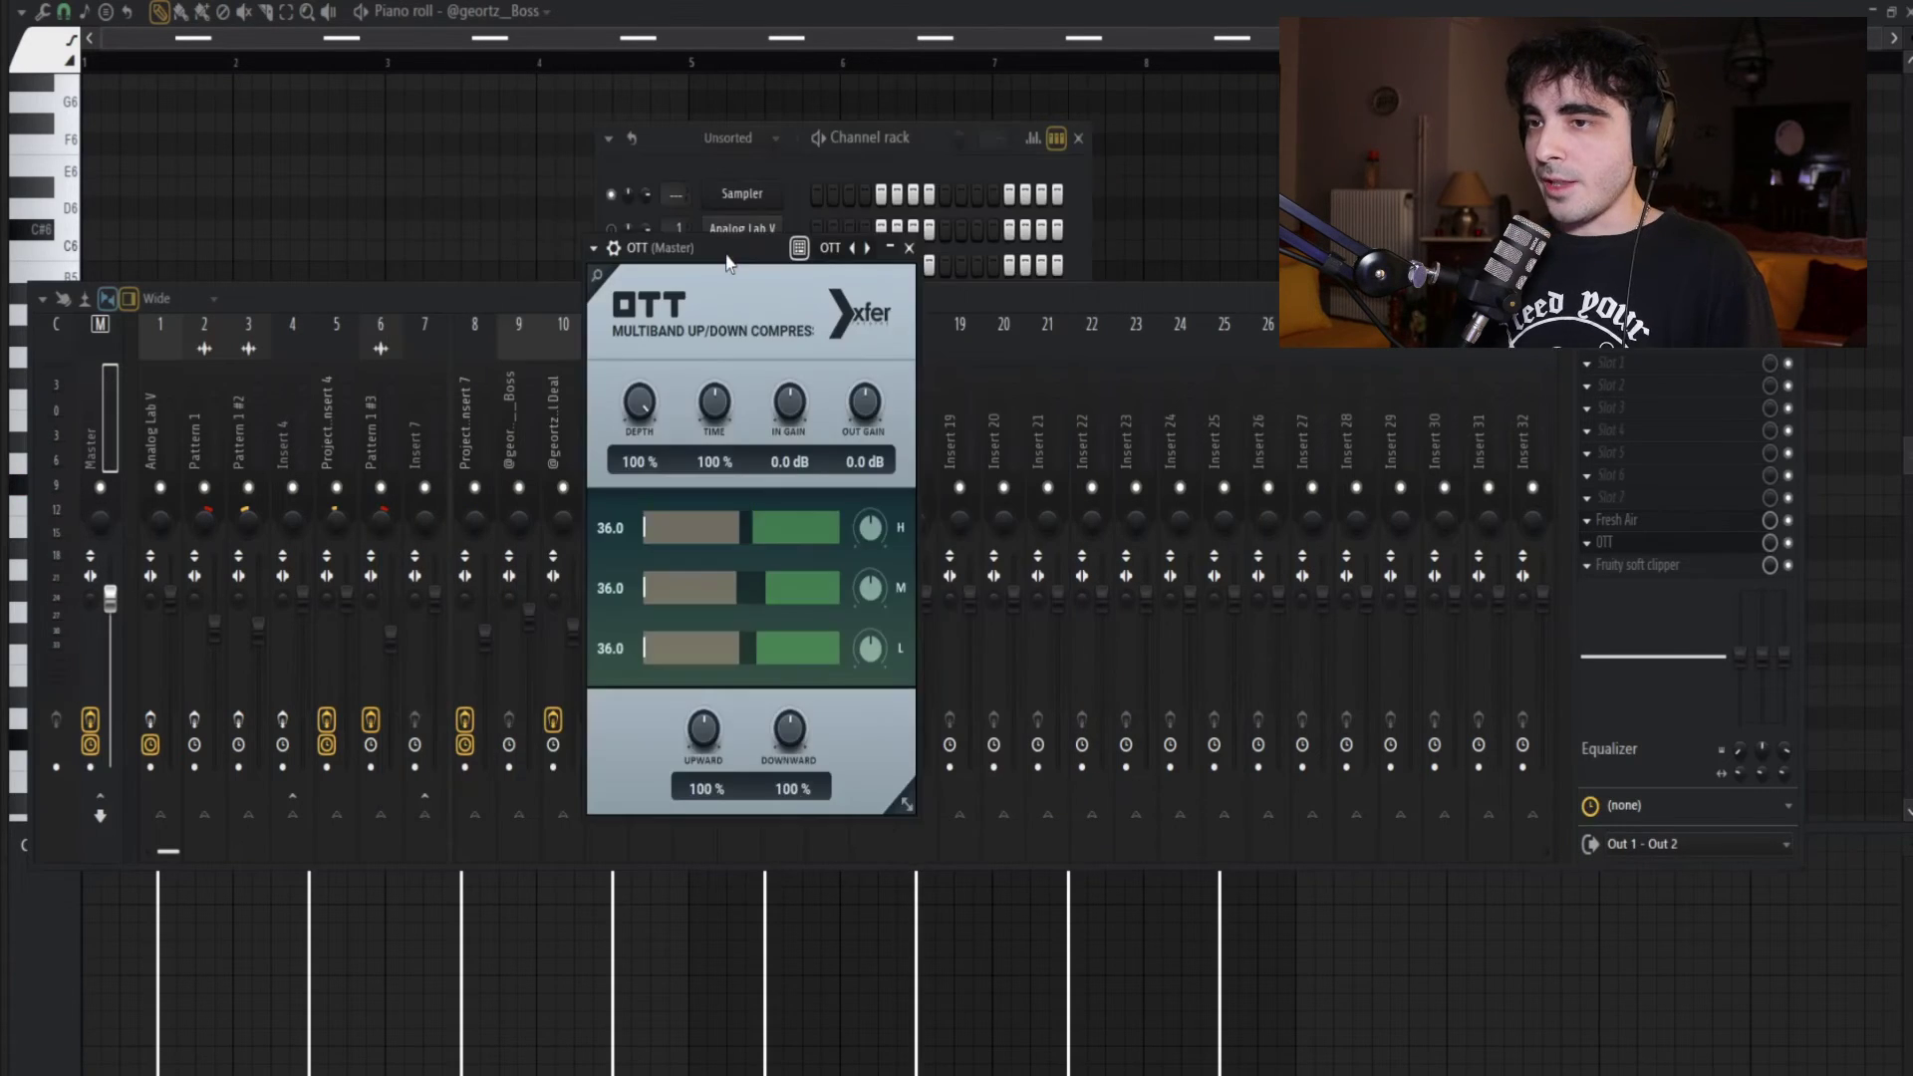
# Step: Set the Master's OTT to 30% depth, 0% upward and 60% downward compression, then close it
pyautogui.moveTo(724, 263); pyautogui.dragTo(755, 242)
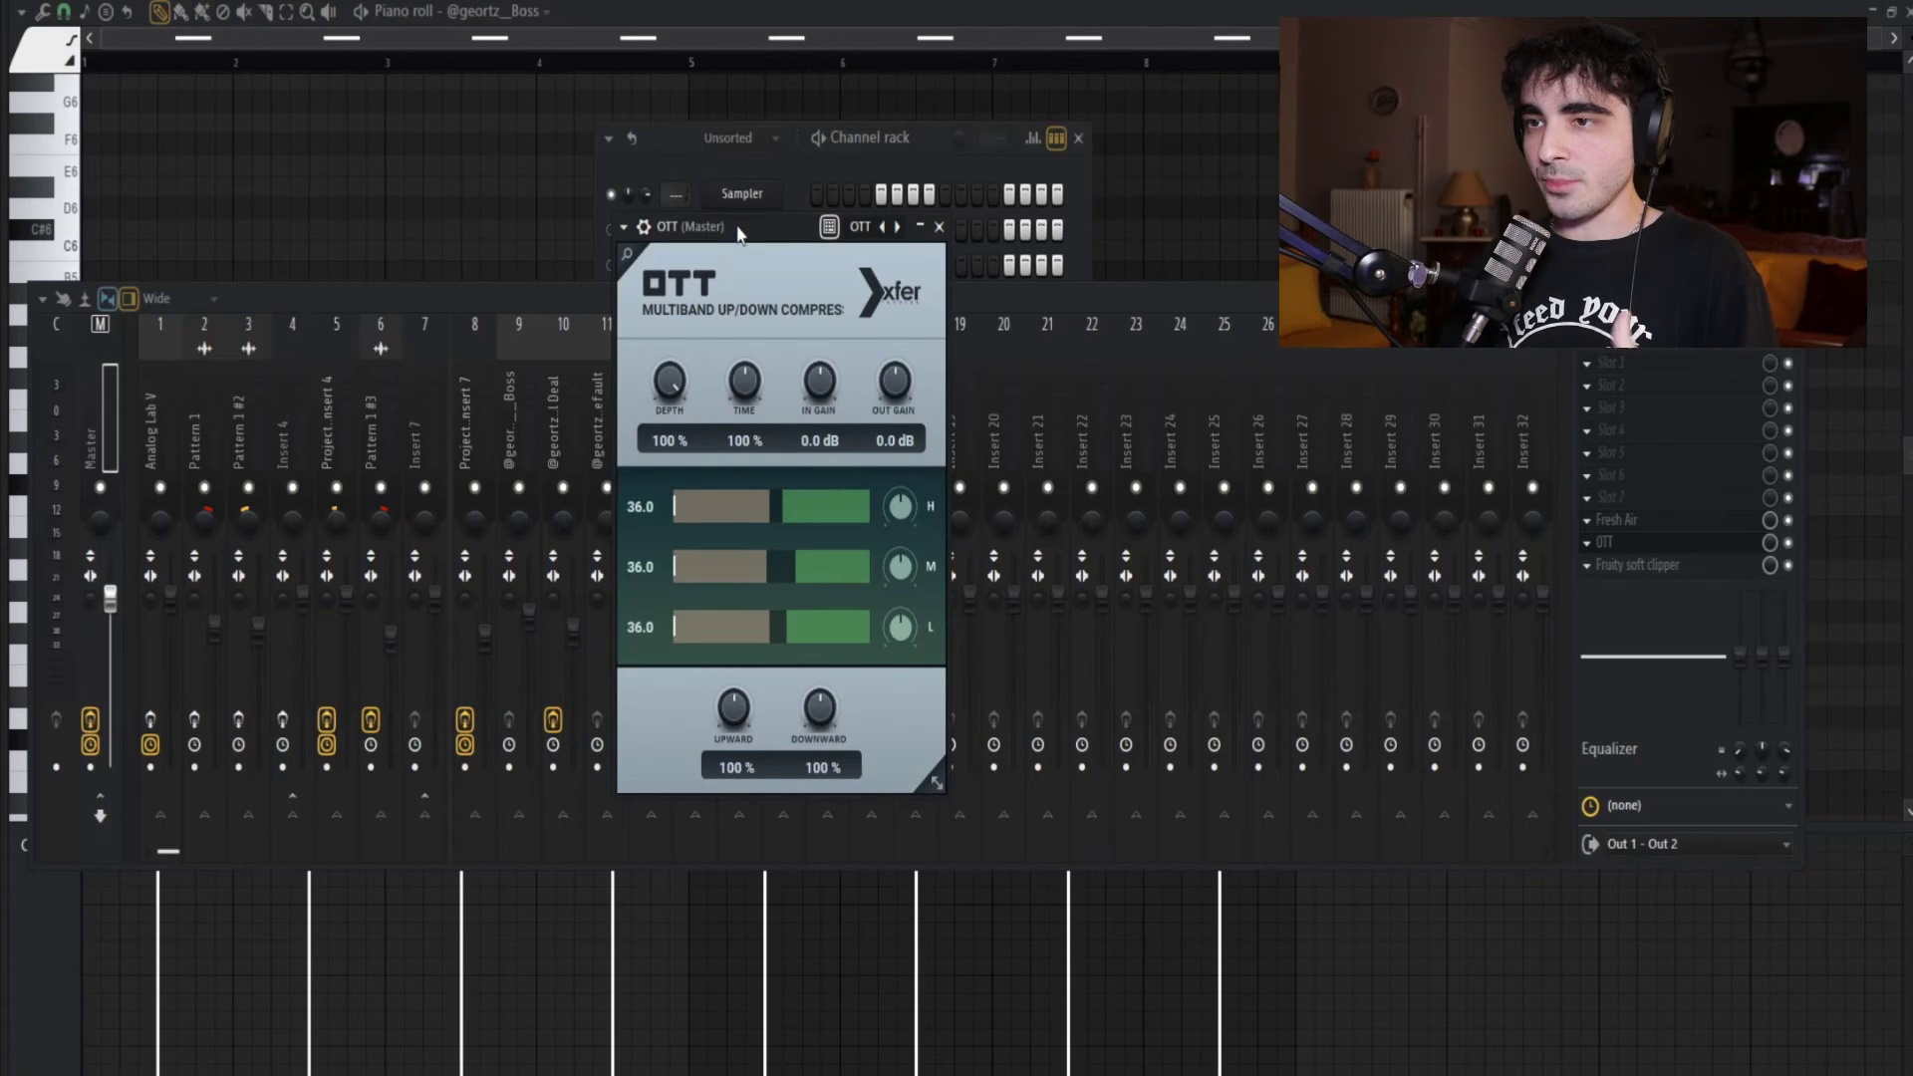
pyautogui.moveTo(738, 233); pyautogui.dragTo(769, 240)
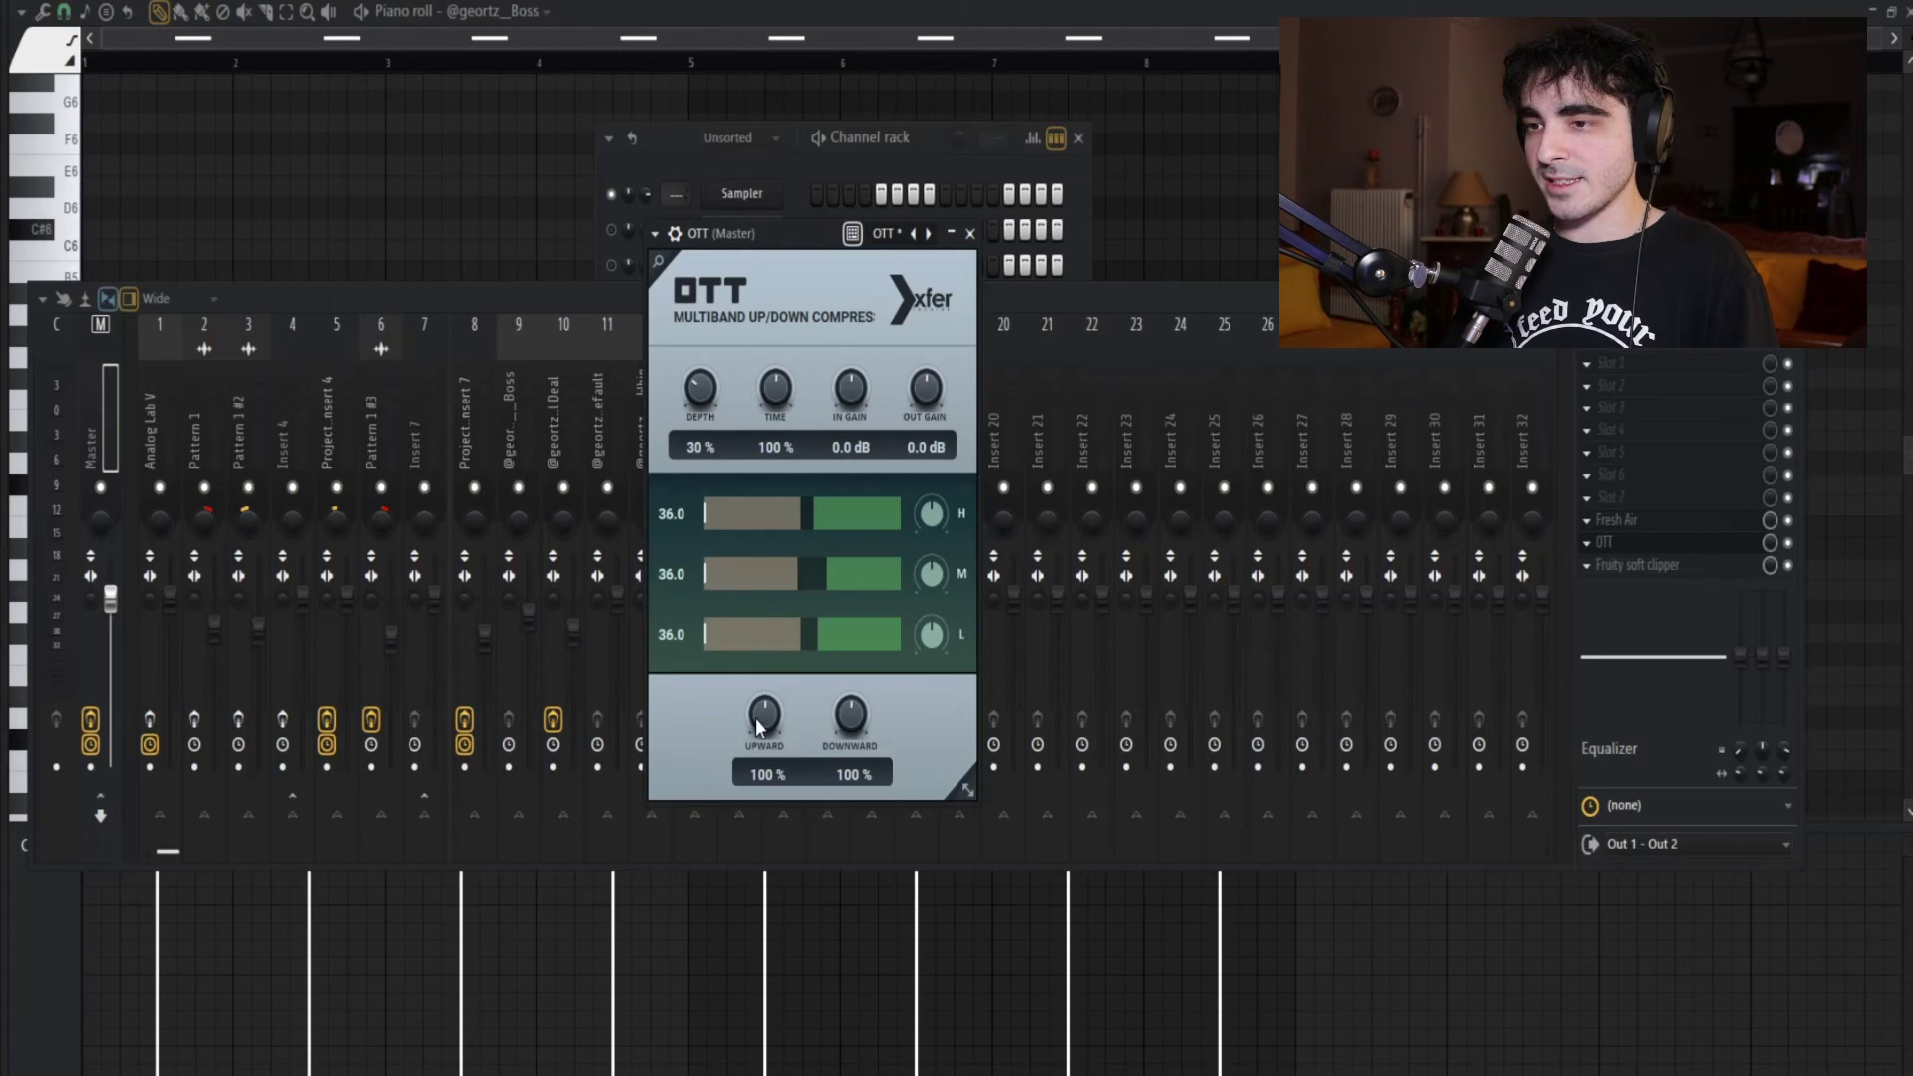
pyautogui.moveTo(755, 719); pyautogui.dragTo(755, 787)
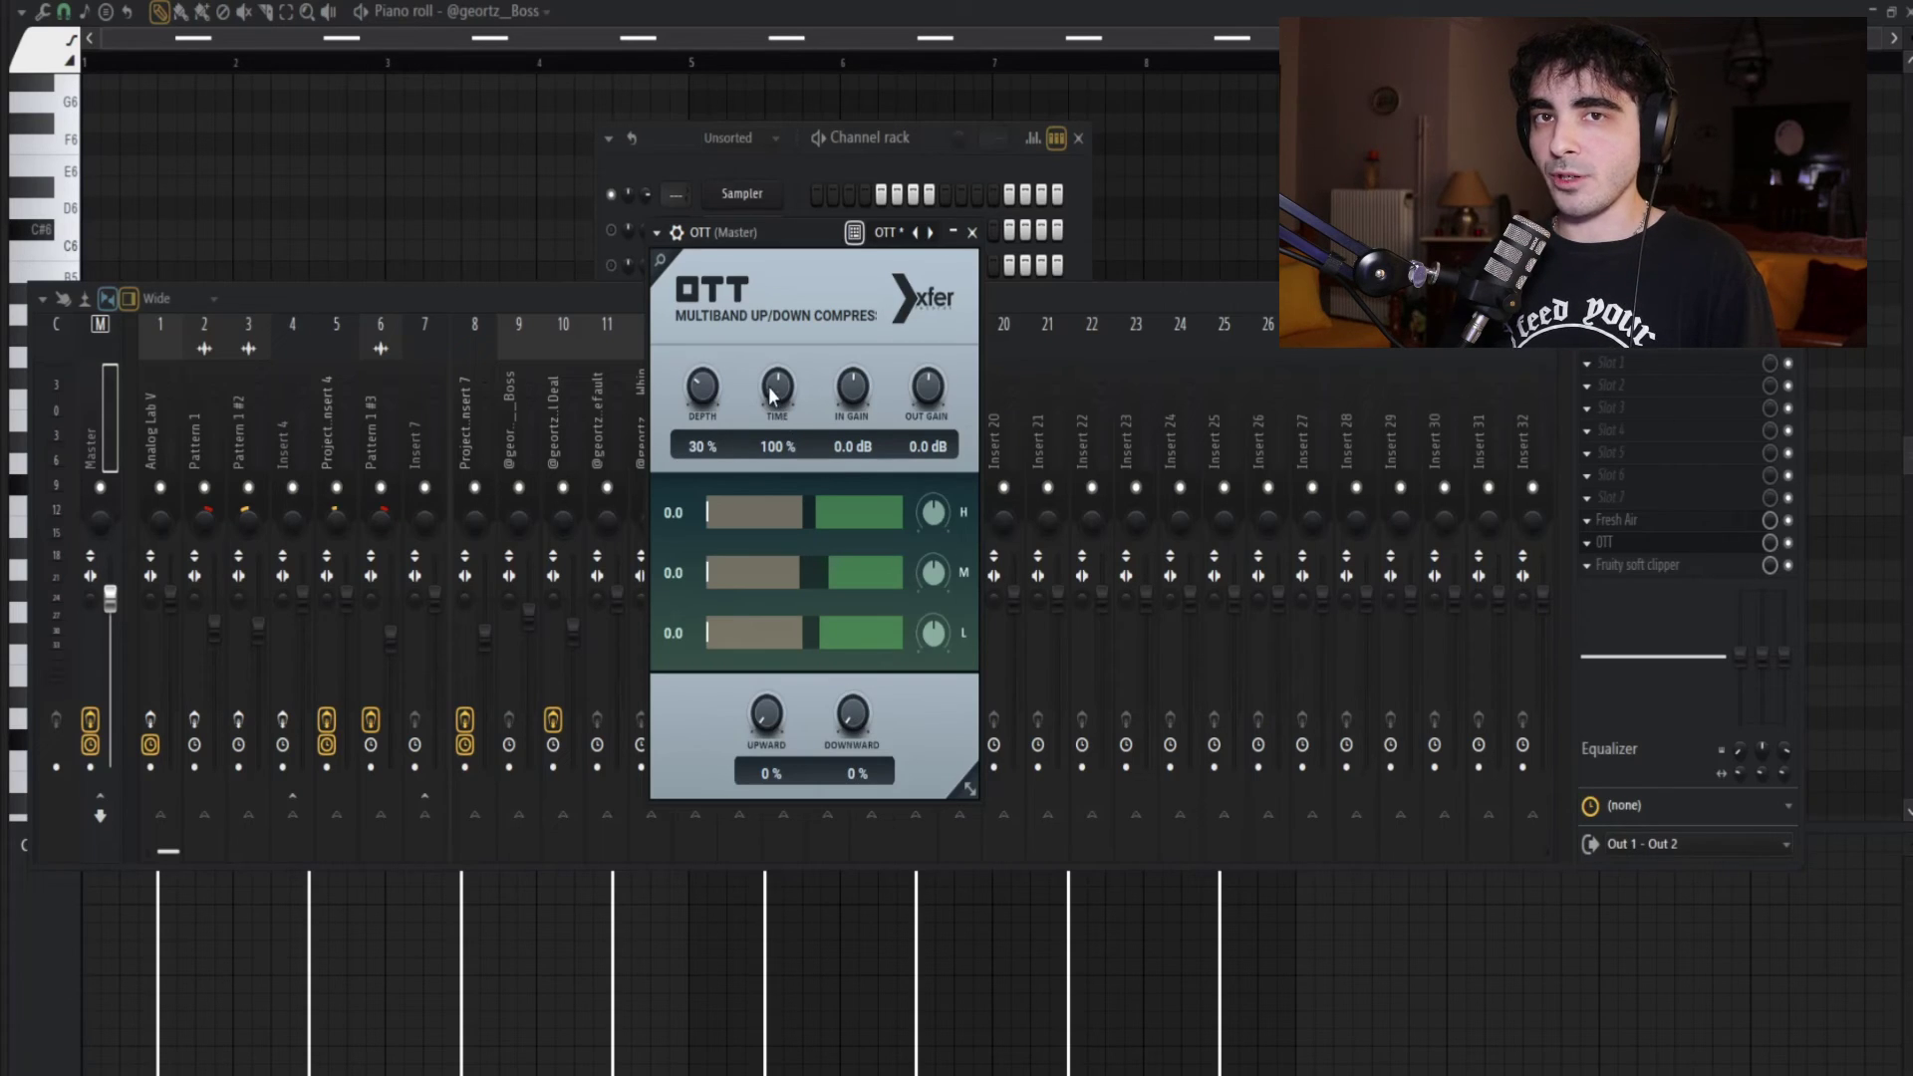
pyautogui.press('space')
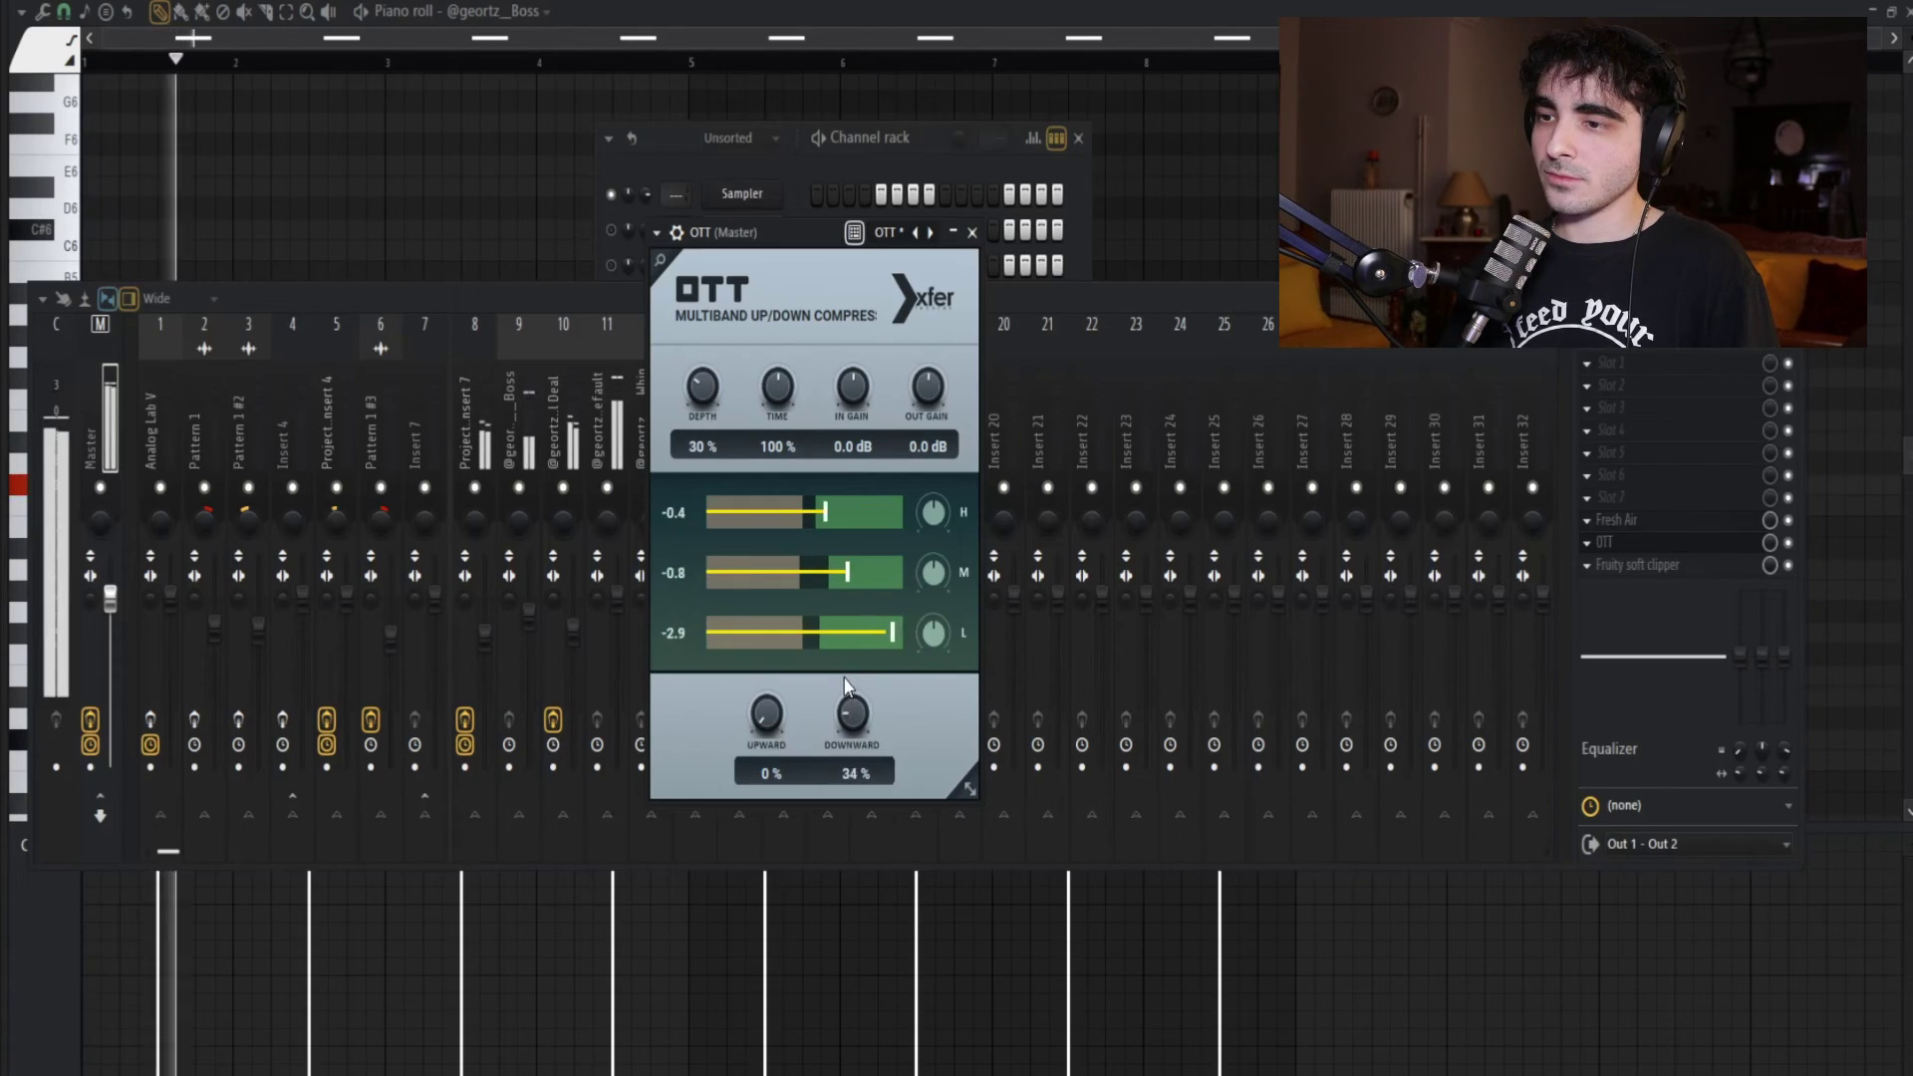
pyautogui.moveTo(852, 713); pyautogui.dragTo(811, 607)
pyautogui.click(677, 232)
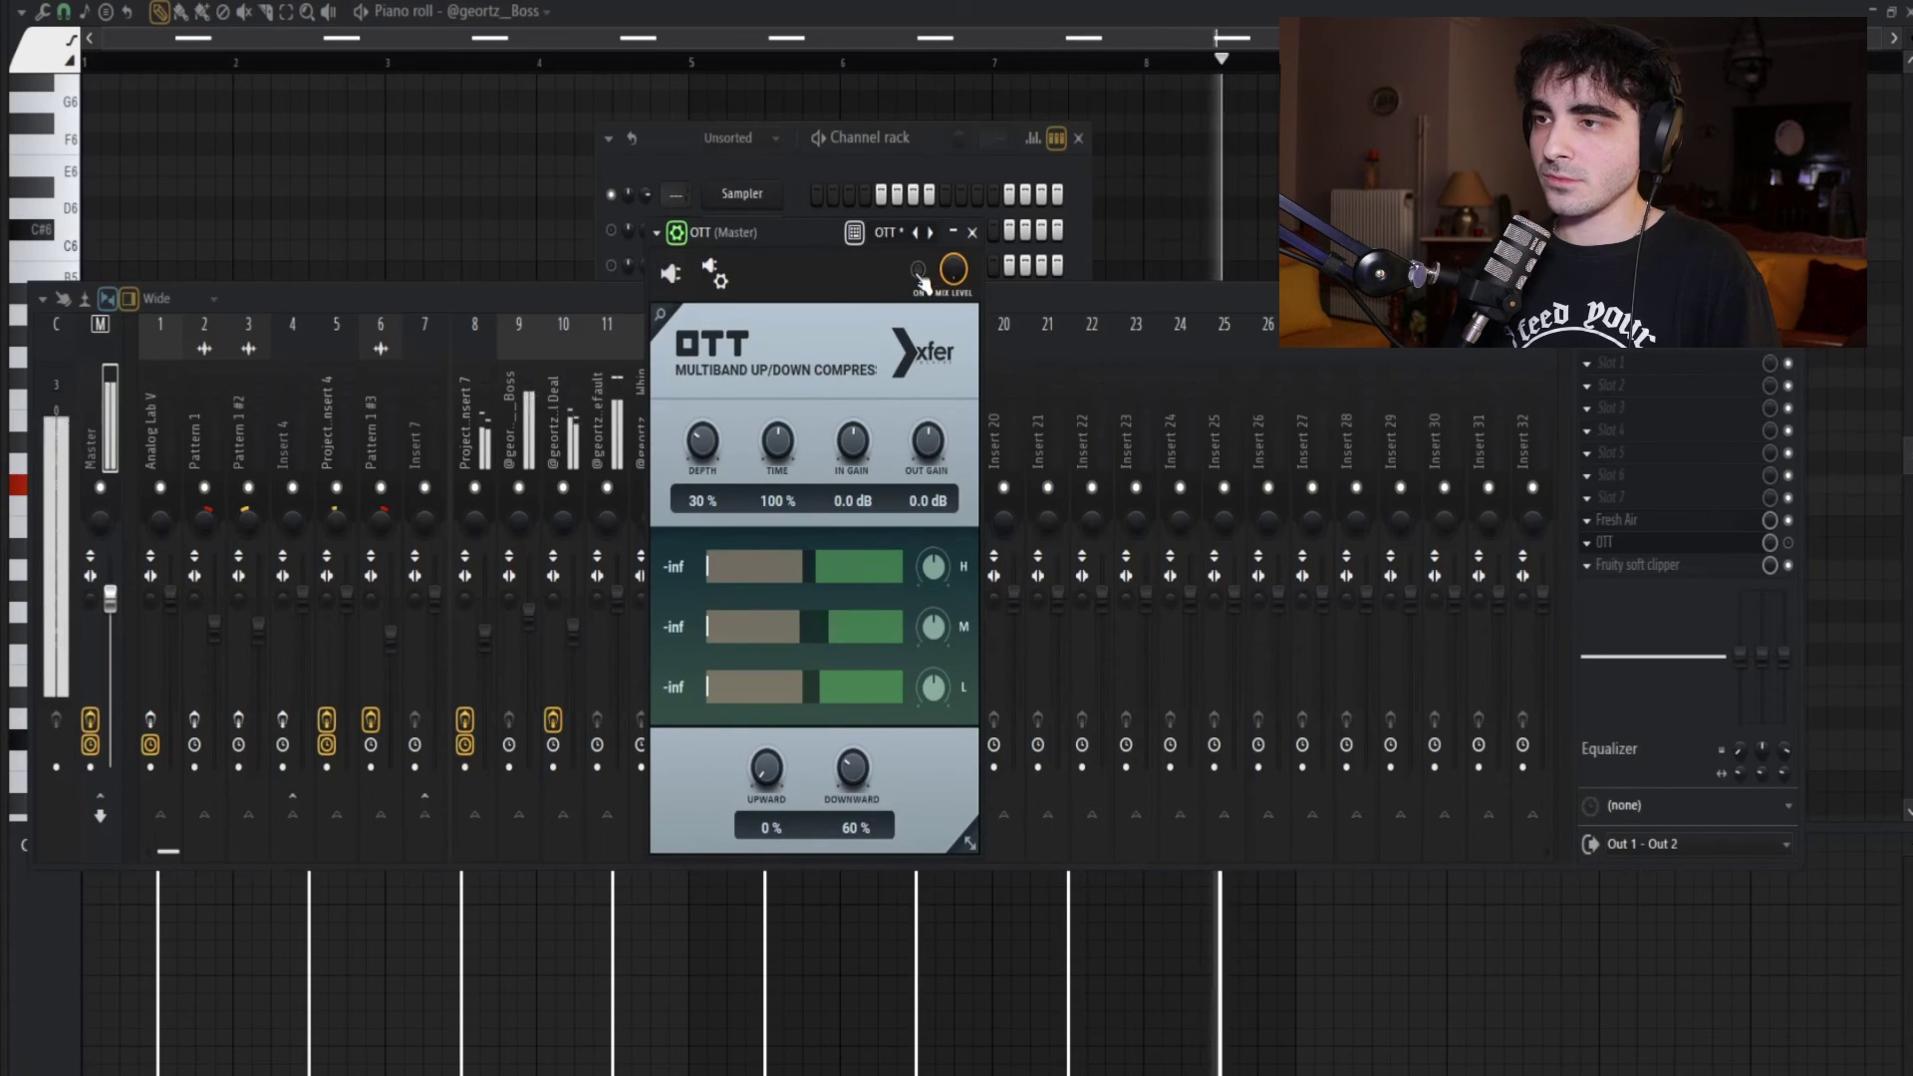
pyautogui.click(676, 232)
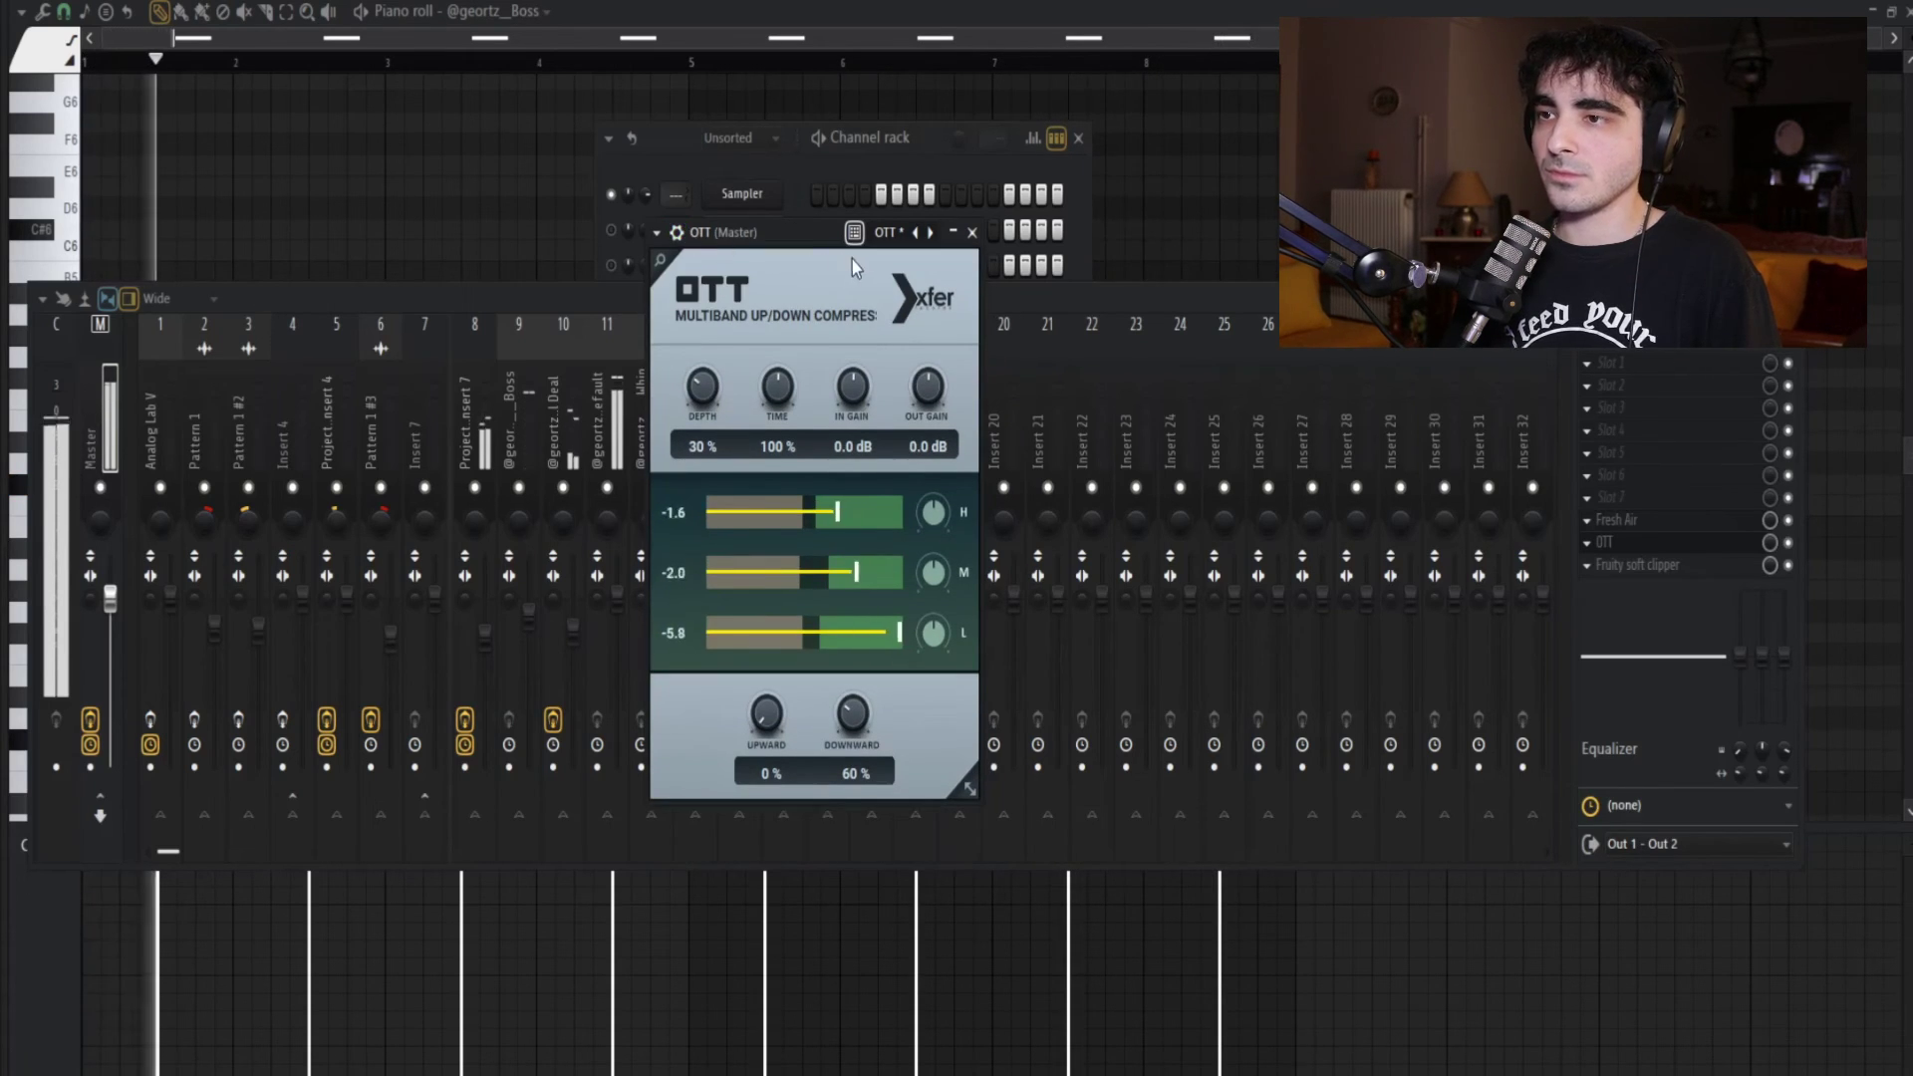
pyautogui.click(971, 232)
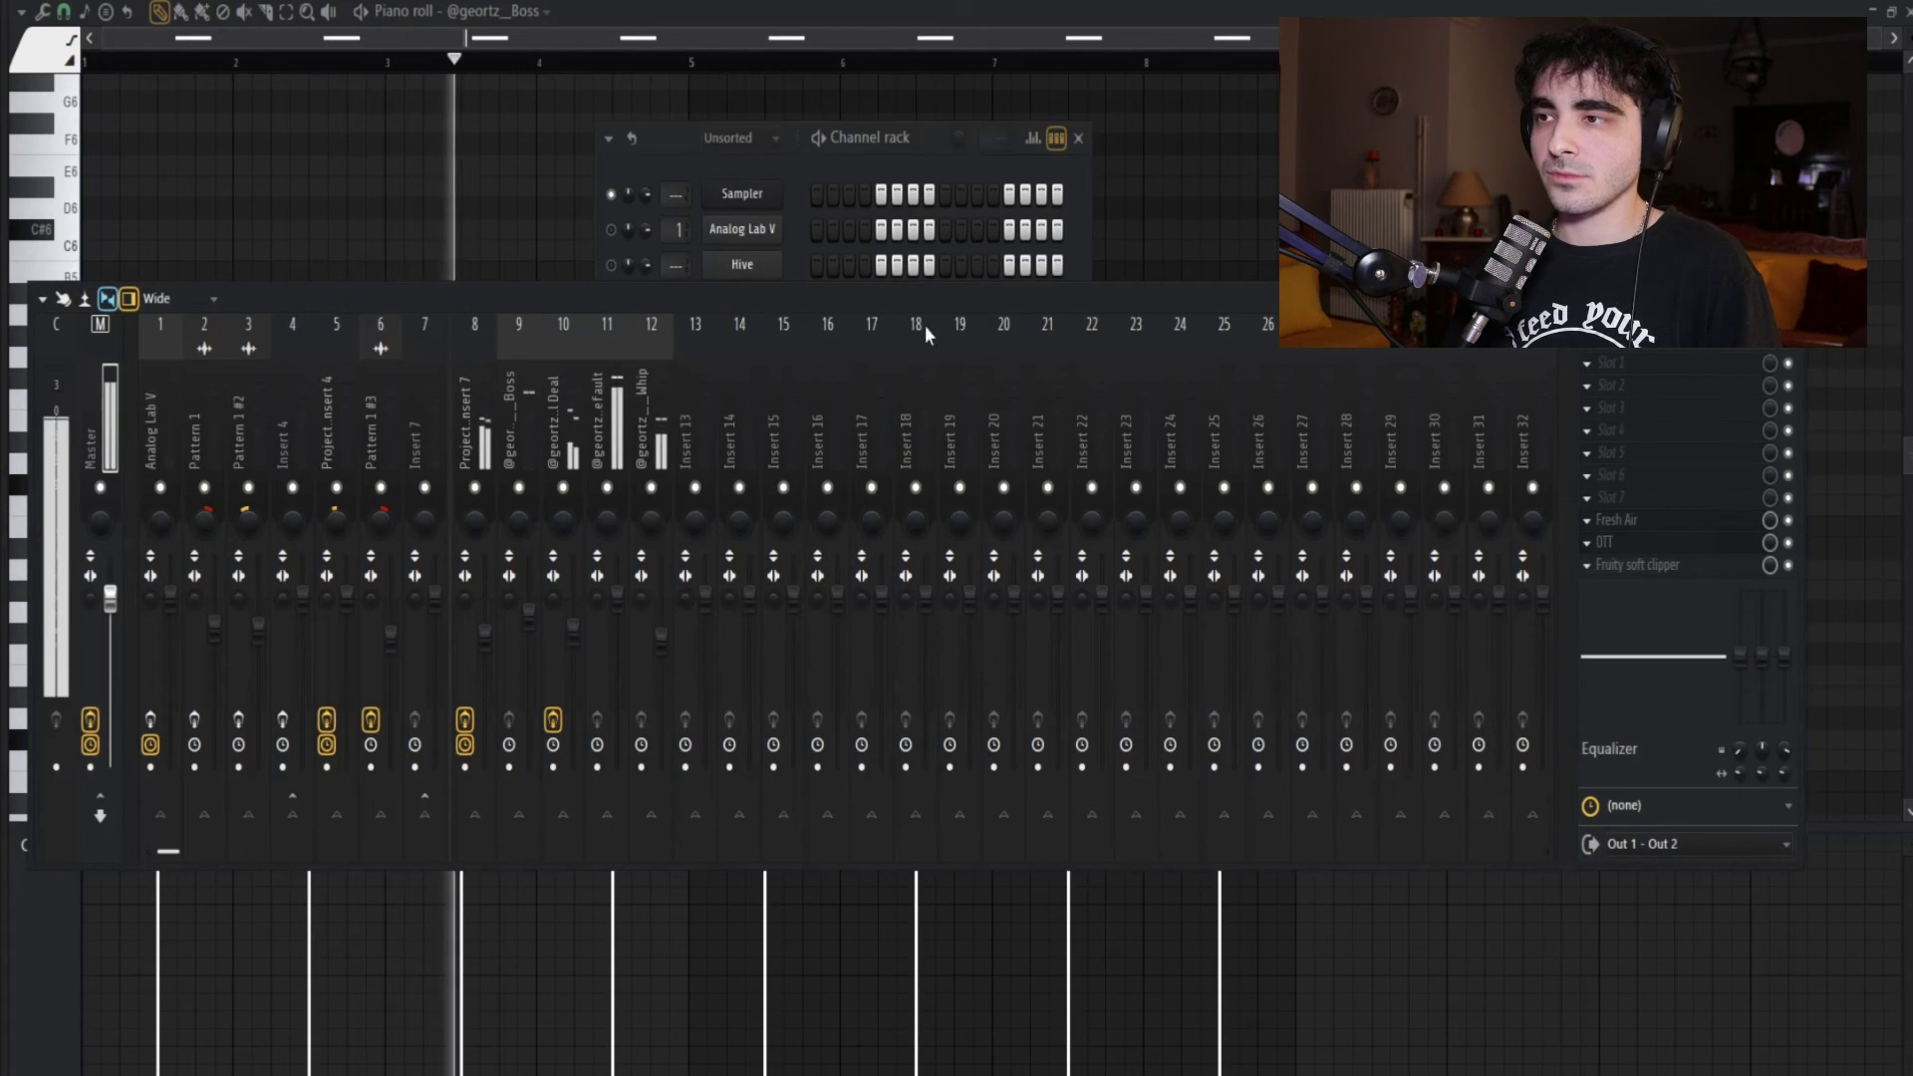
pyautogui.press('space')
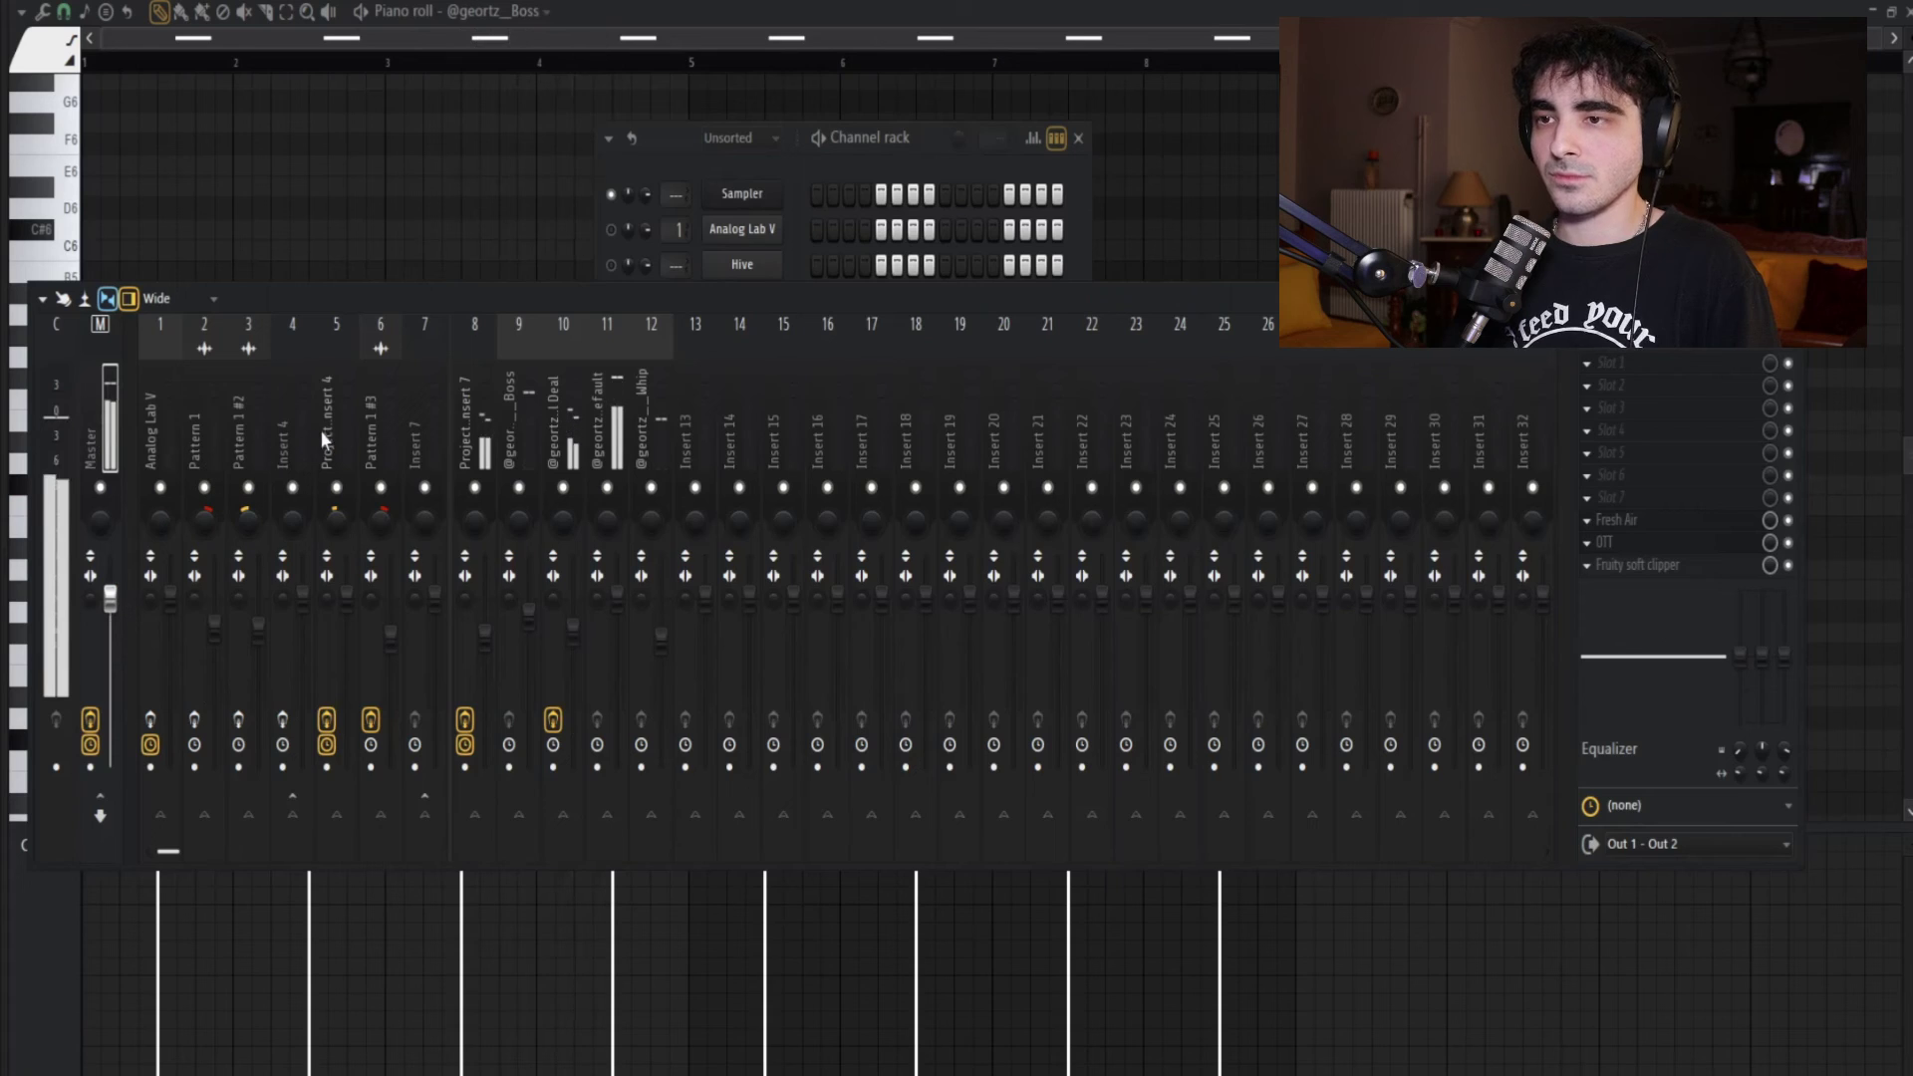